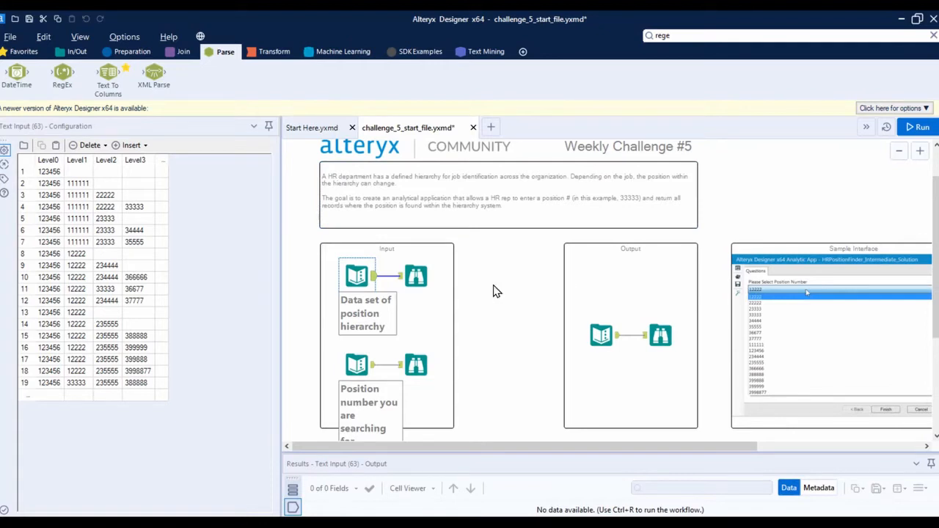
Examine the position number list shown in the Sample Interface image
{"action": "left_click_drag", "start_coordinate": [699, 449], "coordinate": [805, 448]}
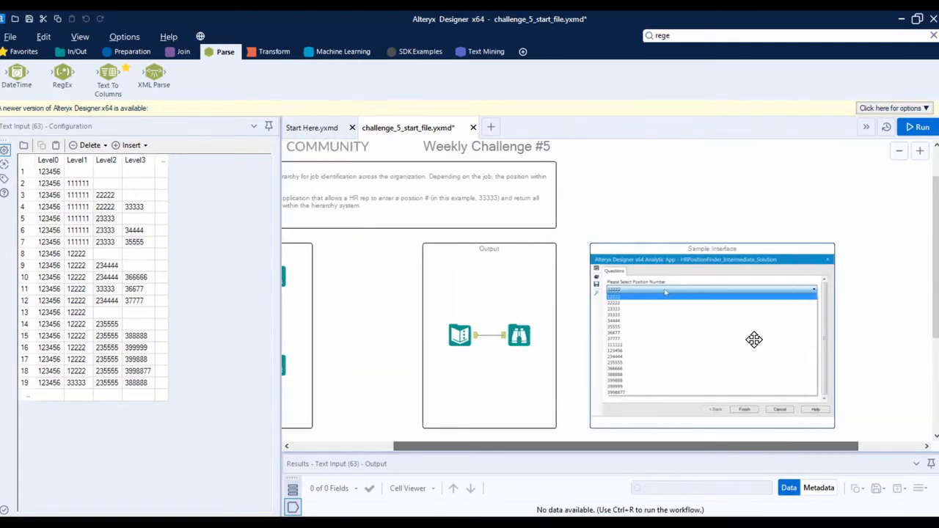
{"action": "scroll", "coordinate": [754, 339], "scroll_direction": "up", "scroll_amount": 5}
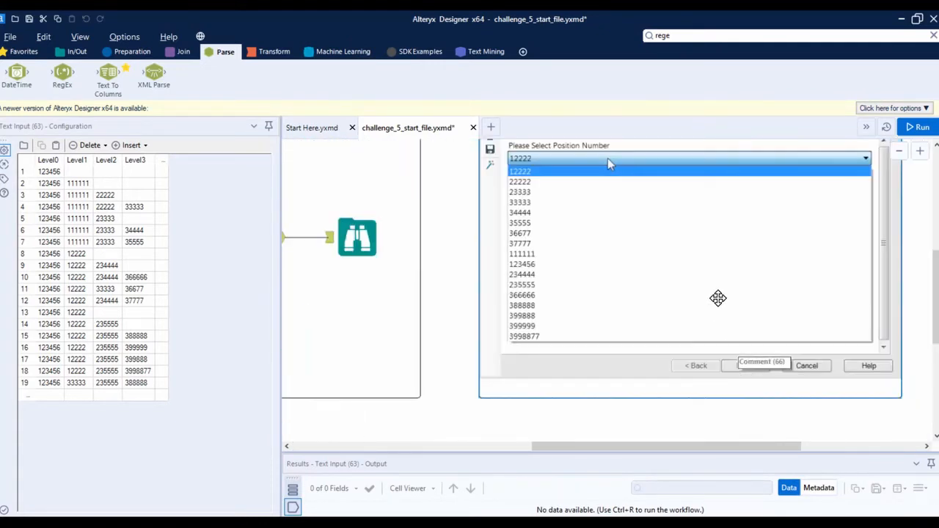
{"action": "scroll", "coordinate": [718, 298], "scroll_direction": "down", "scroll_amount": 2}
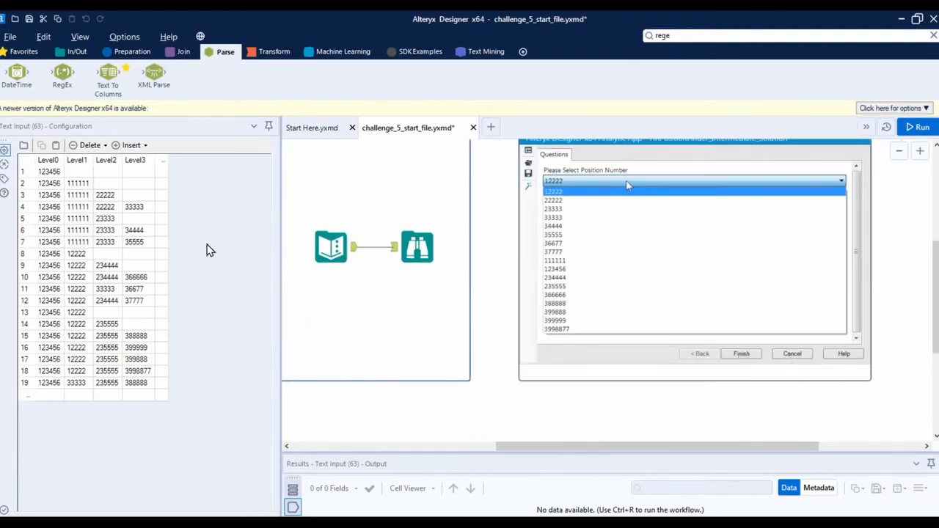
{"action": "left_click_drag", "start_coordinate": [516, 446], "coordinate": [305, 449]}
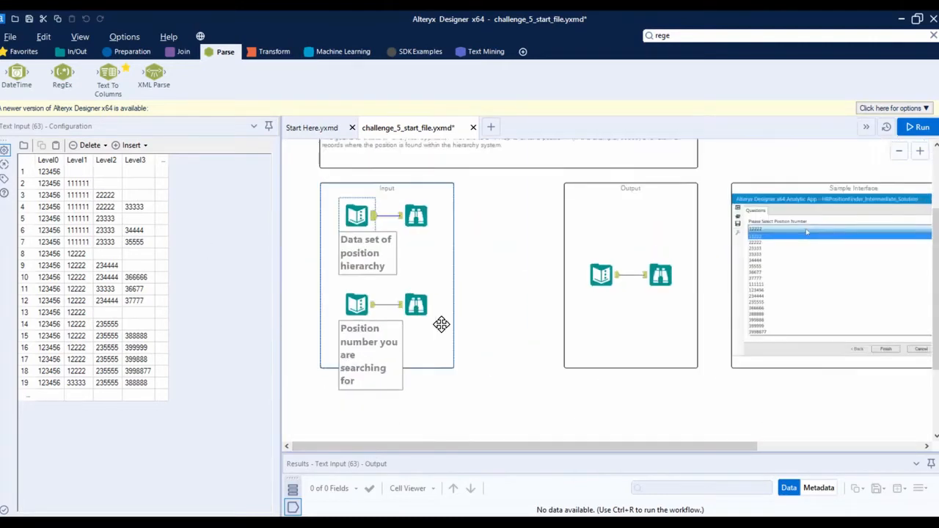
{"action": "scroll", "coordinate": [441, 324], "scroll_direction": "up", "scroll_amount": 2}
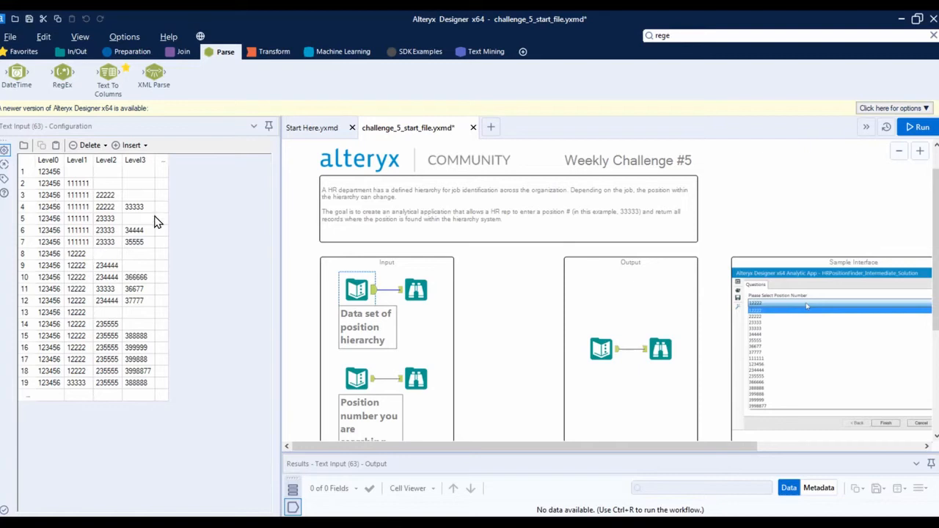
Inspect the data in the position number input and in the expected output's Text Input
{"action": "left_click", "coordinate": [357, 378]}
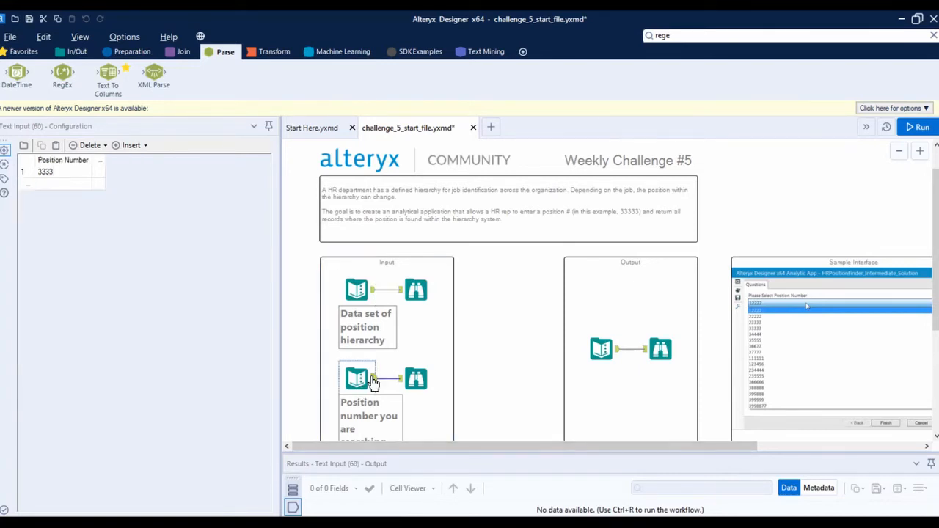
{"action": "scroll", "coordinate": [399, 375], "scroll_direction": "down", "scroll_amount": 1}
{"action": "scroll", "coordinate": [399, 375], "scroll_direction": "up", "scroll_amount": 1}
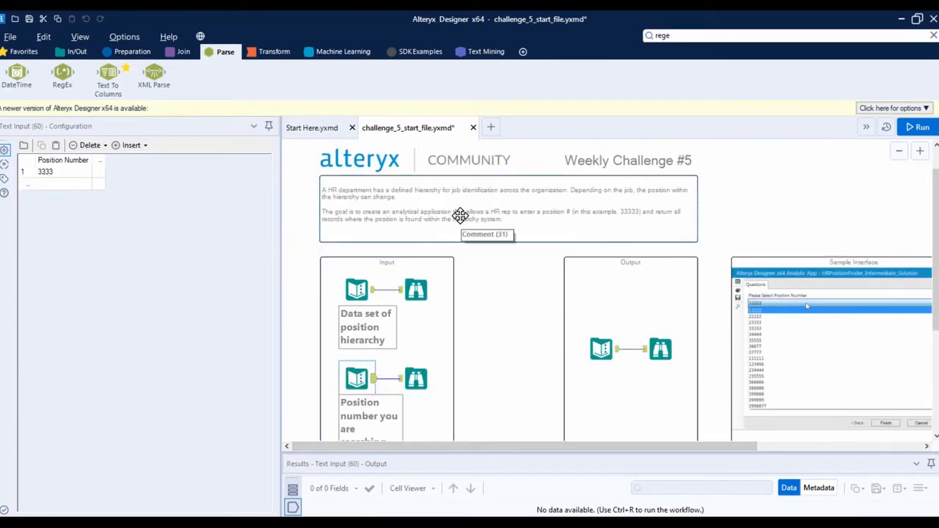
{"action": "scroll", "coordinate": [702, 330], "scroll_direction": "down", "scroll_amount": 1}
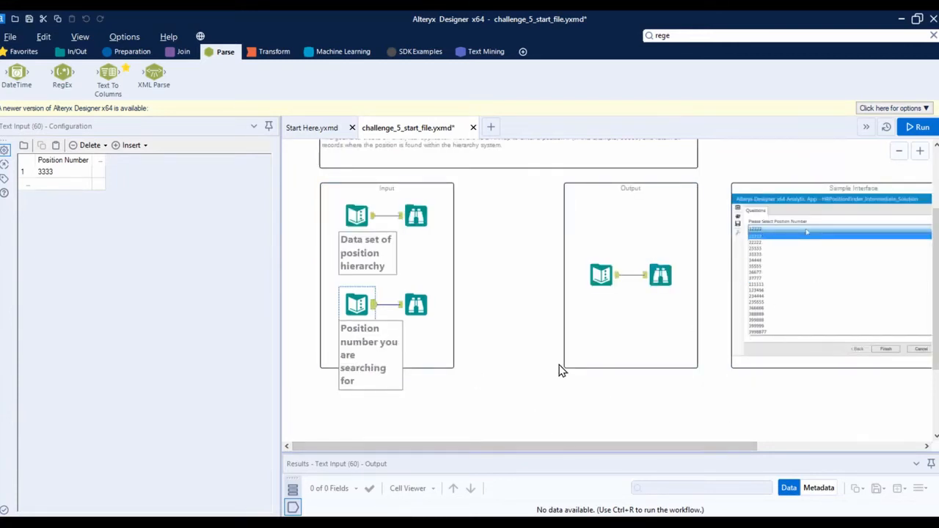
{"action": "left_click", "coordinate": [601, 275]}
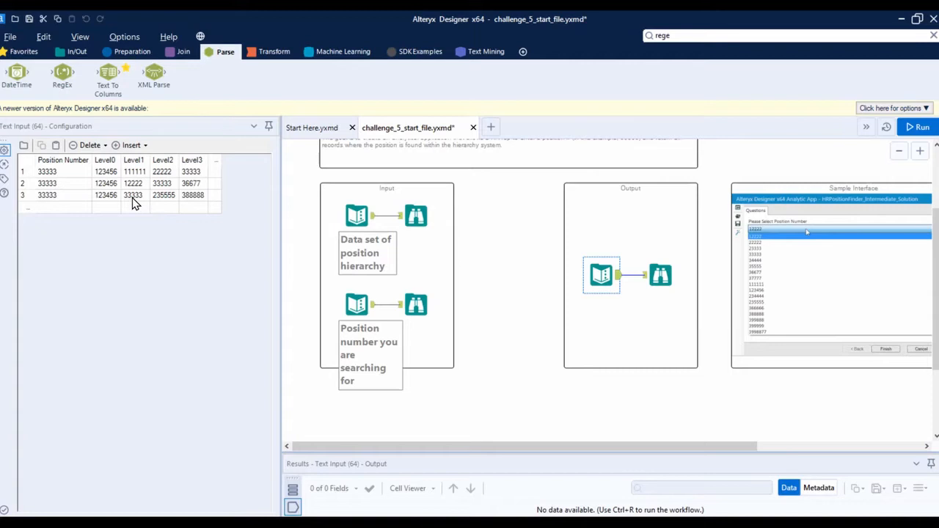
Review the challenge description and the records of the position hierarchy data set
{"action": "scroll", "coordinate": [483, 244], "scroll_direction": "up", "scroll_amount": 3}
{"action": "scroll", "coordinate": [531, 214], "scroll_direction": "down", "scroll_amount": 2}
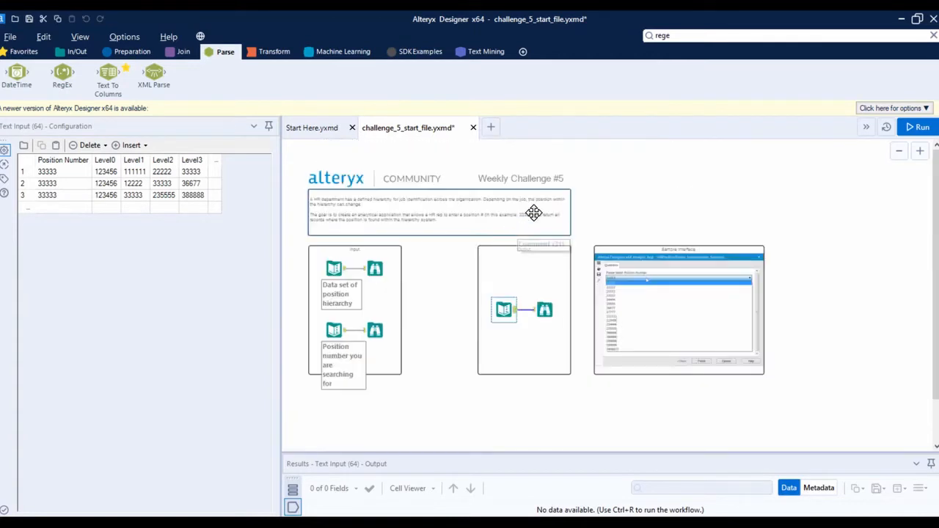
{"action": "scroll", "coordinate": [491, 197], "scroll_direction": "up", "scroll_amount": 1}
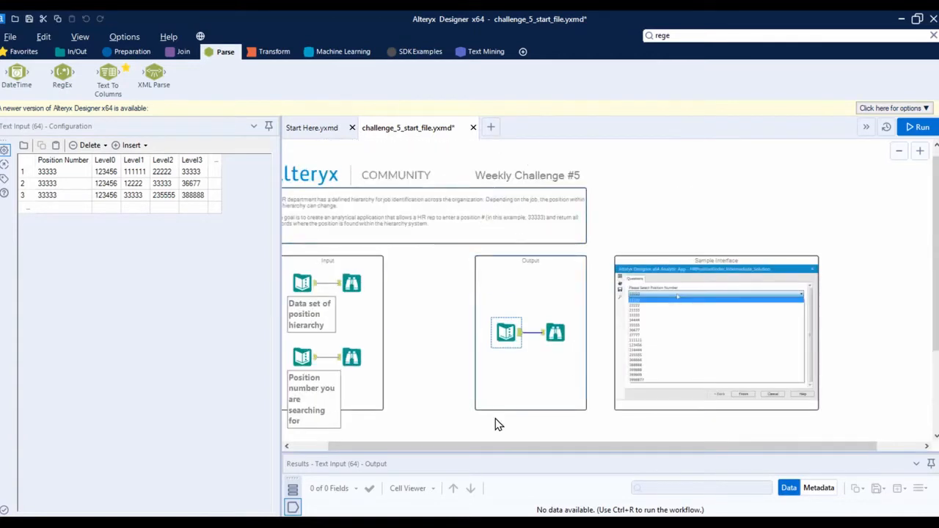
{"action": "scroll", "coordinate": [494, 446], "scroll_direction": "left", "scroll_amount": 1}
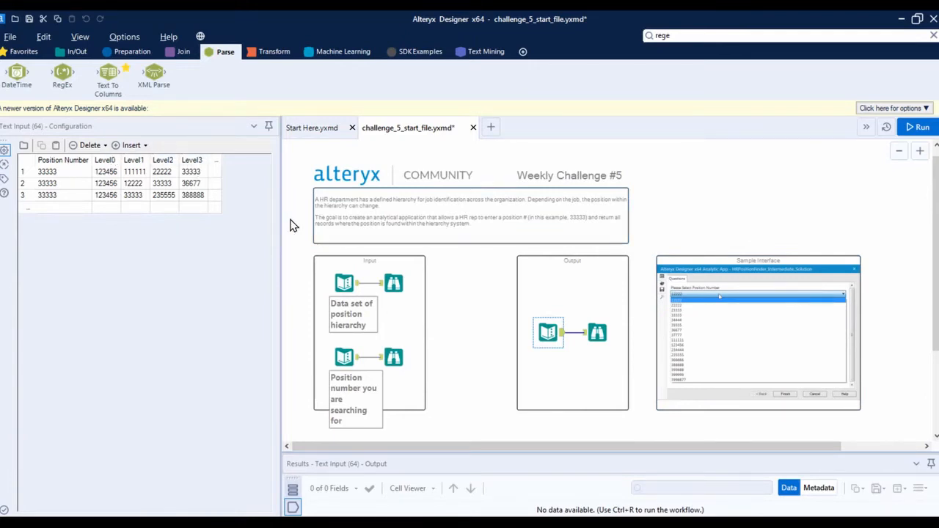
{"action": "left_click", "coordinate": [465, 370]}
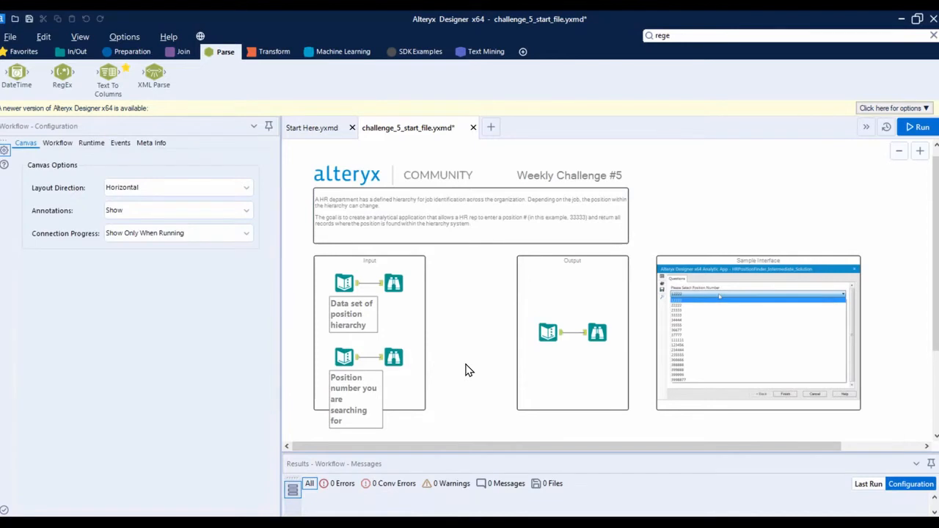
{"action": "scroll", "coordinate": [474, 365], "scroll_direction": "down", "scroll_amount": 3}
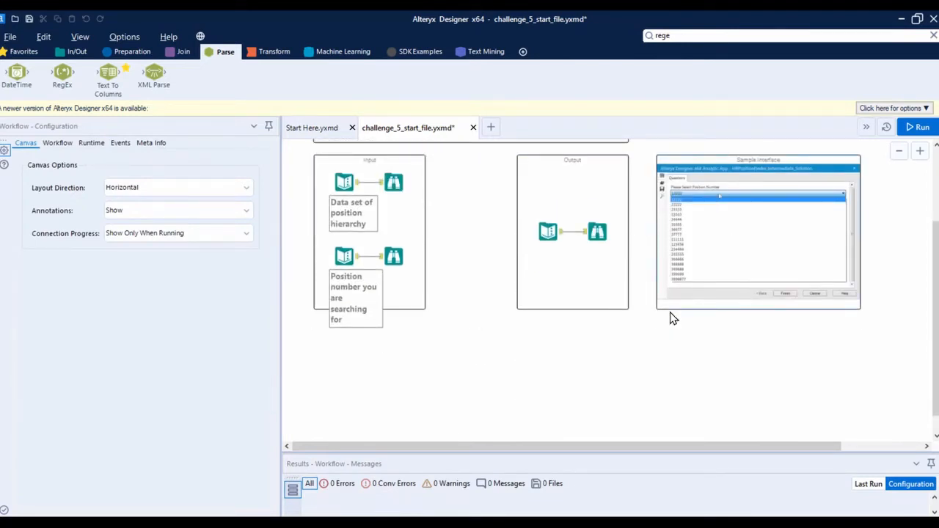
{"action": "left_click", "coordinate": [353, 189]}
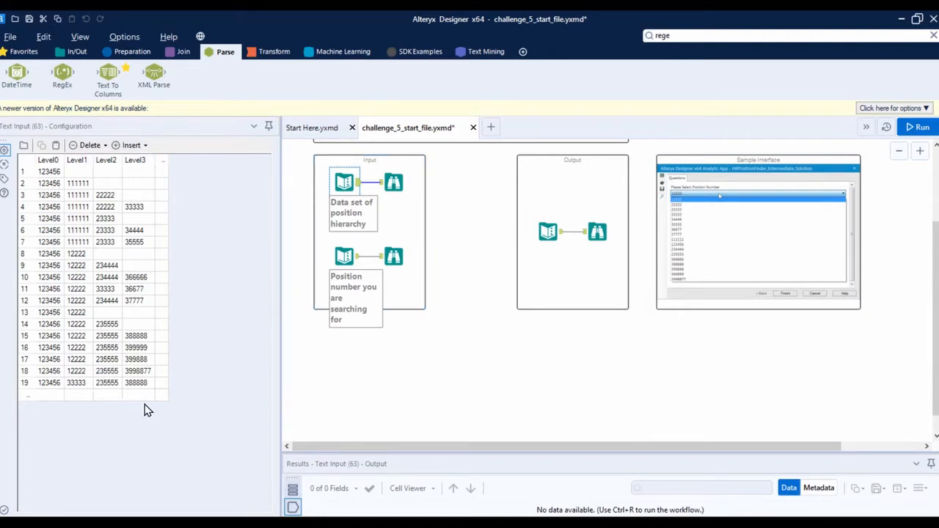
Add a Summarize tool below the Input container and connect the position hierarchy data set to it
{"action": "left_click", "coordinate": [257, 53]}
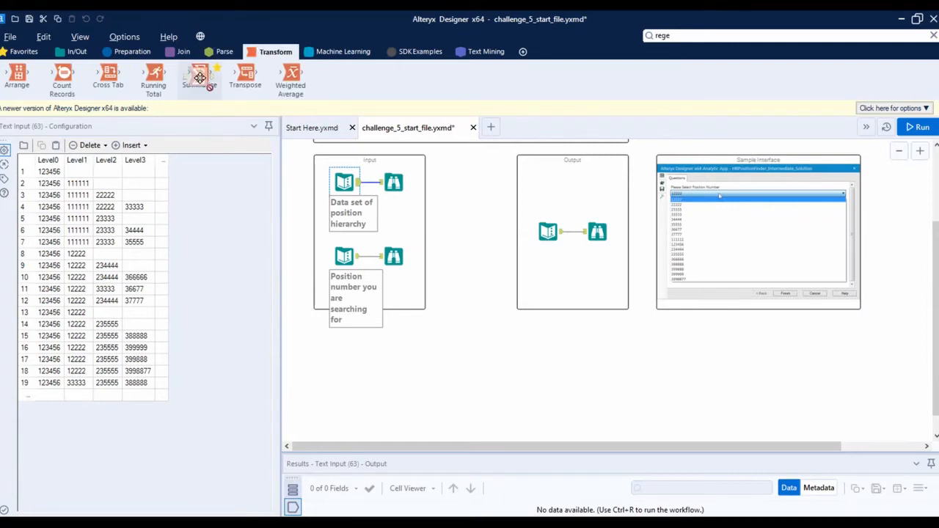
{"action": "left_click_drag", "start_coordinate": [200, 75], "coordinate": [441, 367]}
{"action": "left_click_drag", "start_coordinate": [357, 182], "coordinate": [429, 367]}
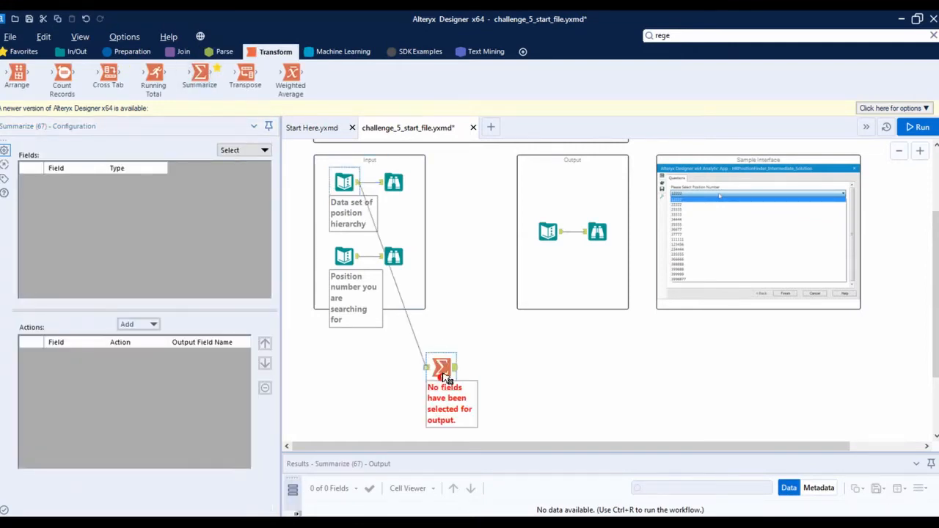
Set the Summarize tool to Group By Level0 and run the workflow
{"action": "left_click", "coordinate": [354, 193]}
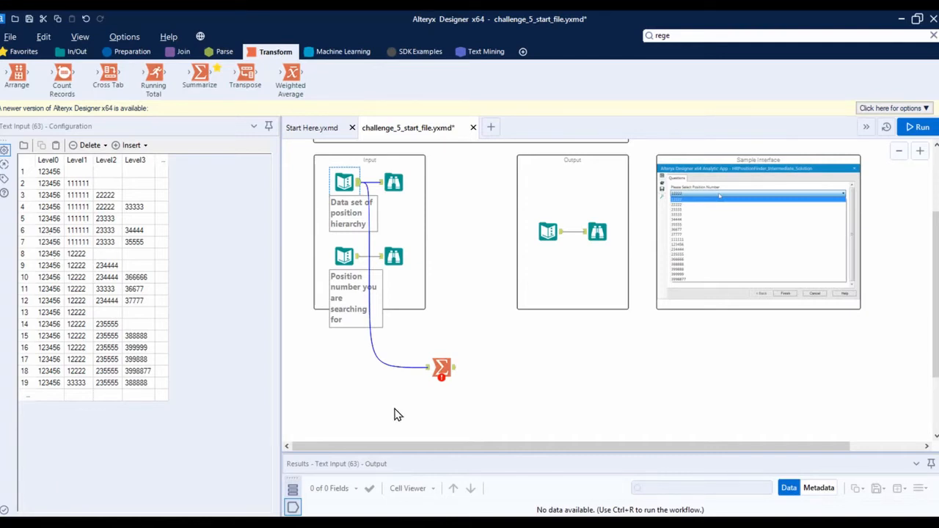
{"action": "left_click", "coordinate": [441, 365]}
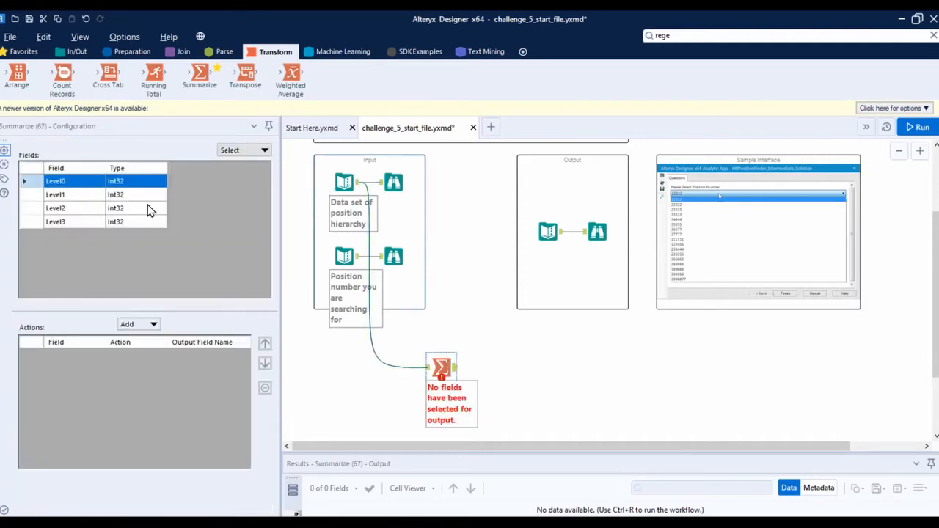
{"action": "left_click", "coordinate": [127, 324]}
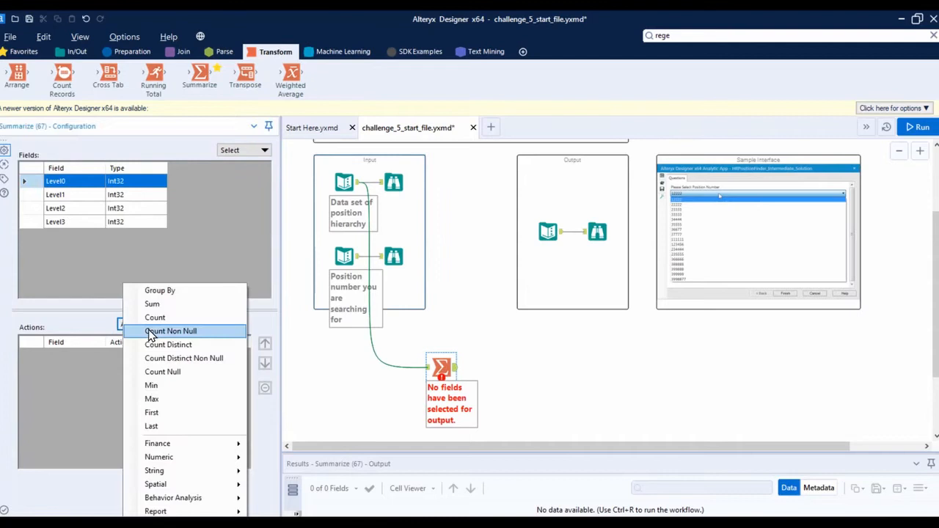
{"action": "left_click", "coordinate": [160, 291]}
{"action": "key", "text": "ctrl+r"}
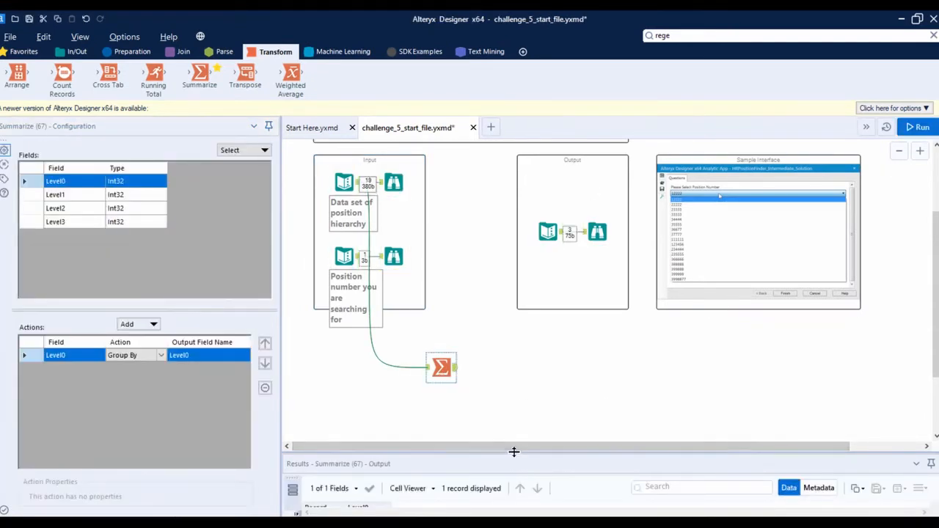
Compare the Summarize tool's output records with its input records in an enlarged results view
{"action": "left_click_drag", "start_coordinate": [514, 452], "coordinate": [521, 384]}
{"action": "scroll", "coordinate": [488, 318], "scroll_direction": "down", "scroll_amount": 2}
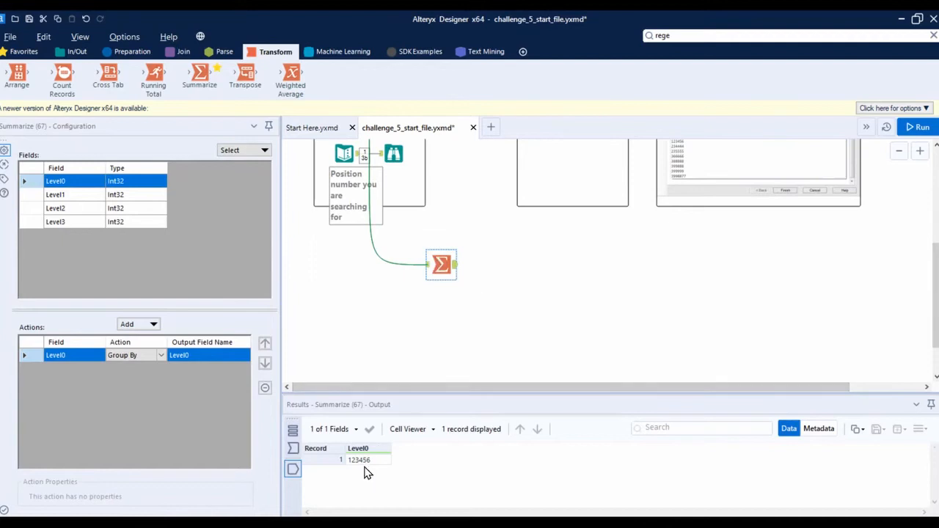
{"action": "left_click", "coordinate": [294, 448]}
{"action": "left_click_drag", "start_coordinate": [371, 394], "coordinate": [393, 308]}
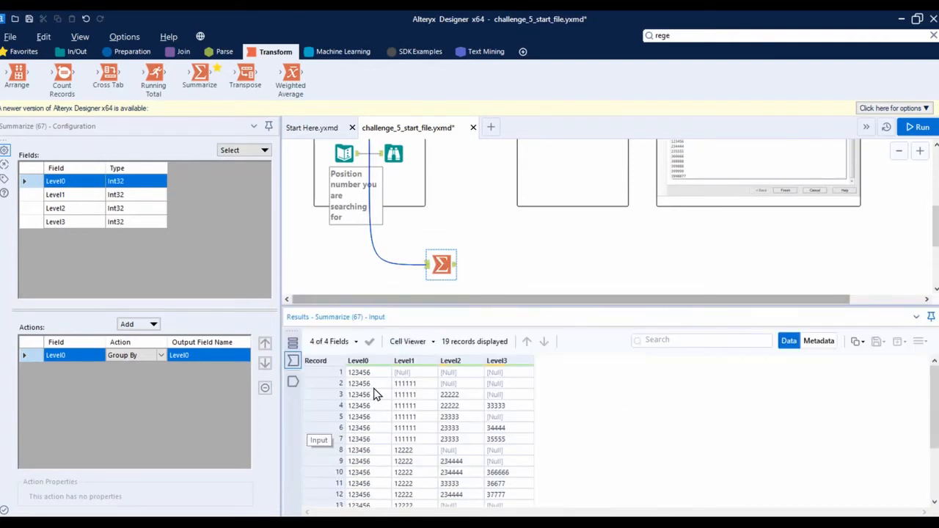
{"action": "scroll", "coordinate": [371, 484], "scroll_direction": "down", "scroll_amount": 3}
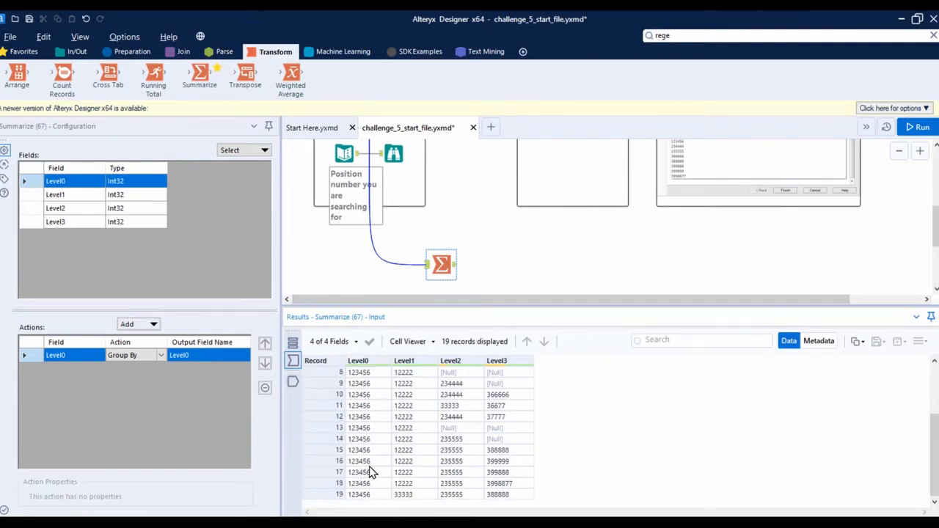
{"action": "left_click", "coordinate": [442, 256]}
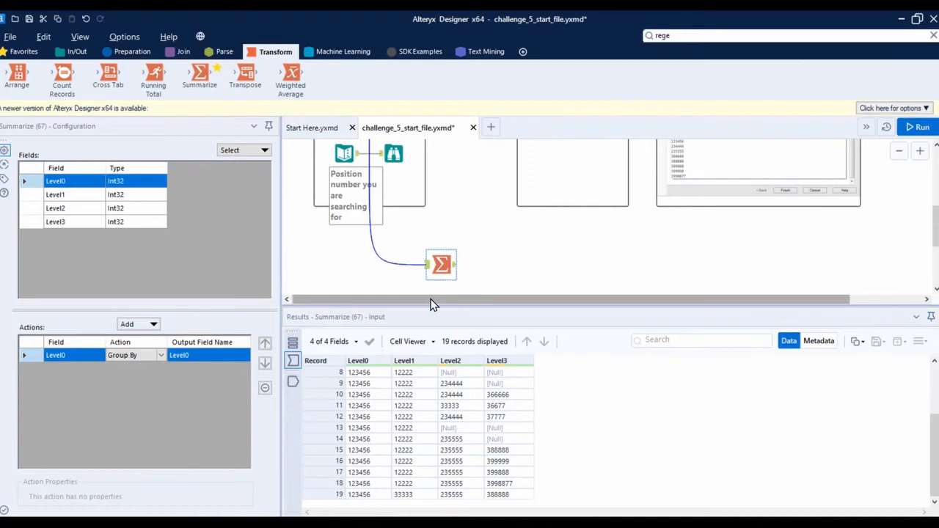
{"action": "left_click_drag", "start_coordinate": [428, 304], "coordinate": [409, 380]}
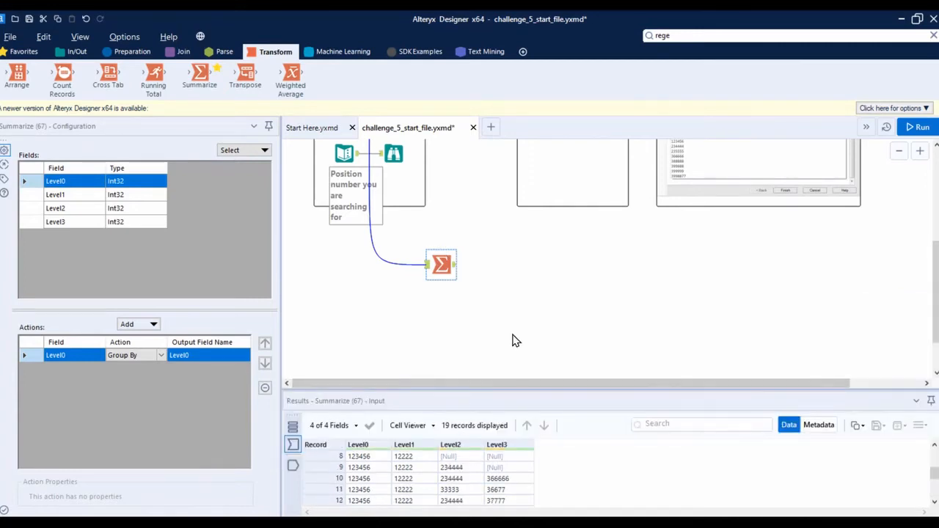
Add three more Summarize tools to the canvas and connect the position hierarchy data set to each
{"action": "scroll", "coordinate": [493, 267], "scroll_direction": "up", "scroll_amount": 2}
{"action": "scroll", "coordinate": [482, 257], "scroll_direction": "down", "scroll_amount": 1}
{"action": "left_click_drag", "start_coordinate": [199, 75], "coordinate": [441, 340]}
{"action": "scroll", "coordinate": [390, 245], "scroll_direction": "up", "scroll_amount": 2}
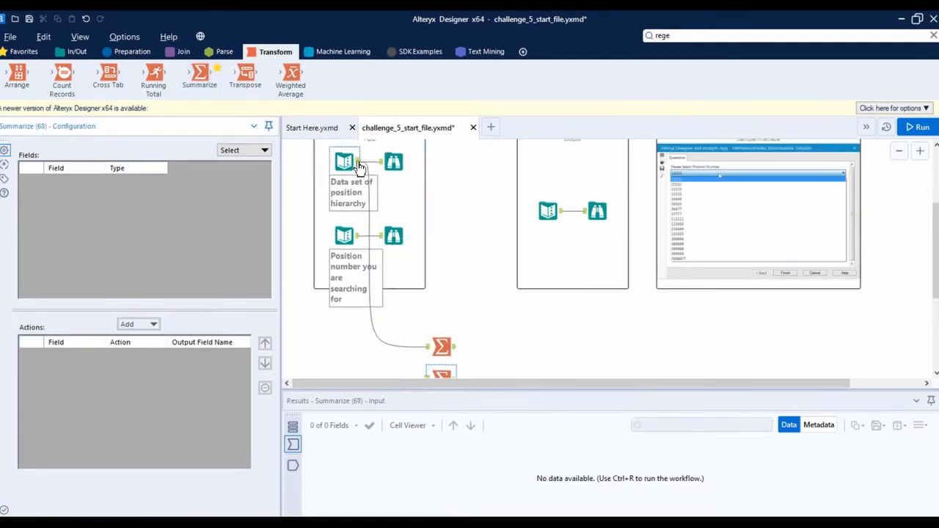
{"action": "left_click_drag", "start_coordinate": [358, 163], "coordinate": [429, 320]}
{"action": "scroll", "coordinate": [438, 290], "scroll_direction": "up", "scroll_amount": 2}
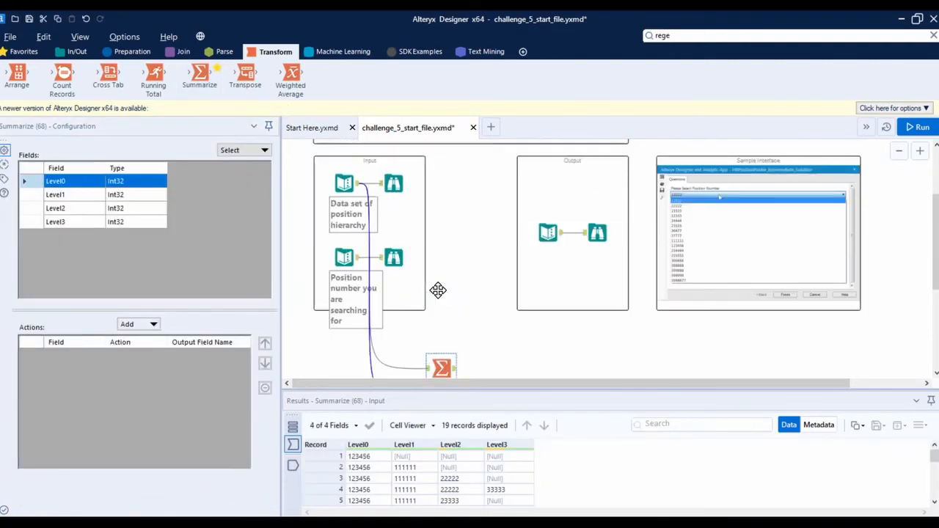
{"action": "mouse_move", "coordinate": [199, 75]}
{"action": "left_mouse_down"}
{"action": "mouse_move", "coordinate": [459, 220]}
{"action": "mouse_move", "coordinate": [470, 294]}
{"action": "mouse_move", "coordinate": [451, 270]}
{"action": "left_mouse_up"}
{"action": "mouse_move", "coordinate": [358, 184]}
{"action": "left_mouse_down"}
{"action": "mouse_move", "coordinate": [459, 226]}
{"action": "mouse_move", "coordinate": [446, 219]}
{"action": "mouse_move", "coordinate": [438, 270]}
{"action": "left_mouse_up"}
Add a summary action for the Level2 field in the uppermost Summarize tool
{"action": "left_click", "coordinate": [457, 223]}
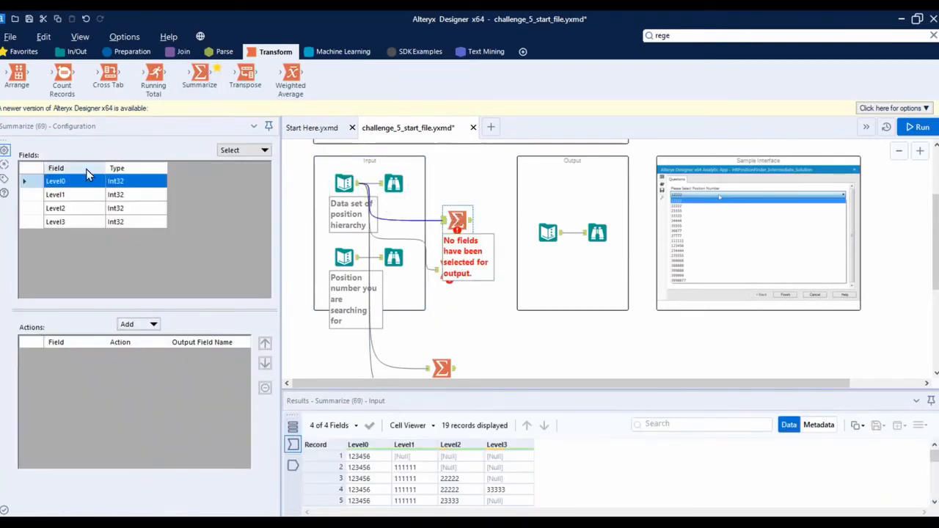
{"action": "left_click", "coordinate": [37, 208]}
{"action": "left_click", "coordinate": [132, 324]}
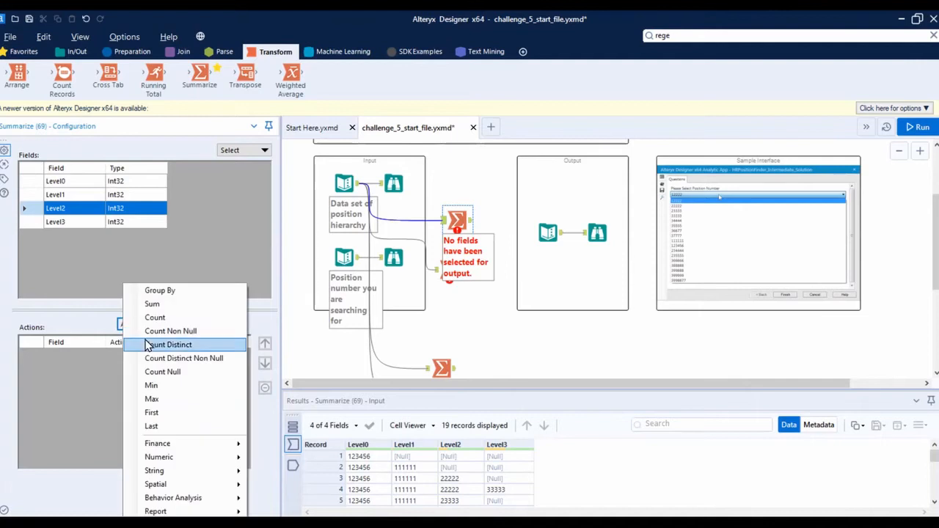
{"action": "left_click", "coordinate": [146, 345]}
Set the second Summarize tool beside the Input container to Group By Level3
{"action": "left_click", "coordinate": [440, 277]}
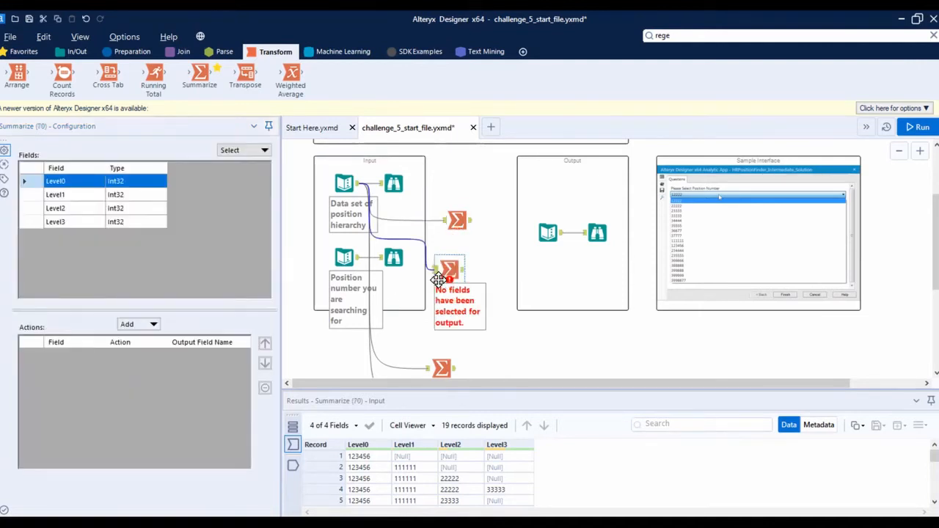
{"action": "left_click", "coordinate": [33, 221]}
{"action": "left_click", "coordinate": [132, 324]}
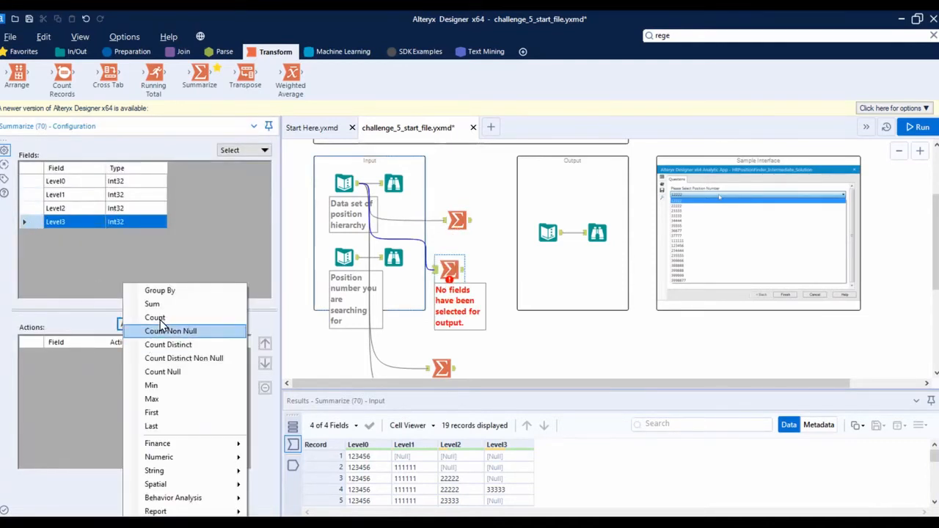
{"action": "left_click", "coordinate": [160, 290]}
Set the lowest Summarize tool to Group By Level1
{"action": "scroll", "coordinate": [421, 345], "scroll_direction": "down", "scroll_amount": 5}
{"action": "left_click", "coordinate": [441, 278]}
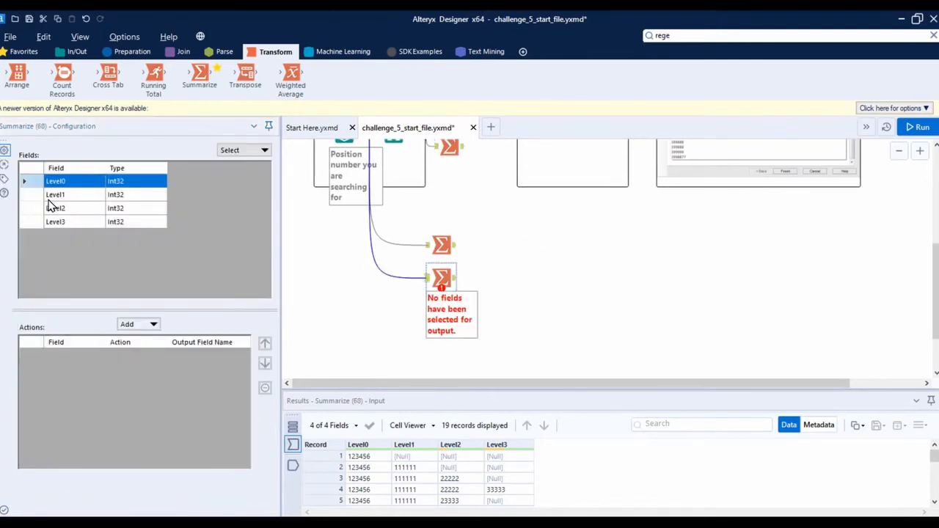
{"action": "left_click", "coordinate": [53, 194]}
{"action": "left_click", "coordinate": [147, 324]}
{"action": "left_click", "coordinate": [156, 290]}
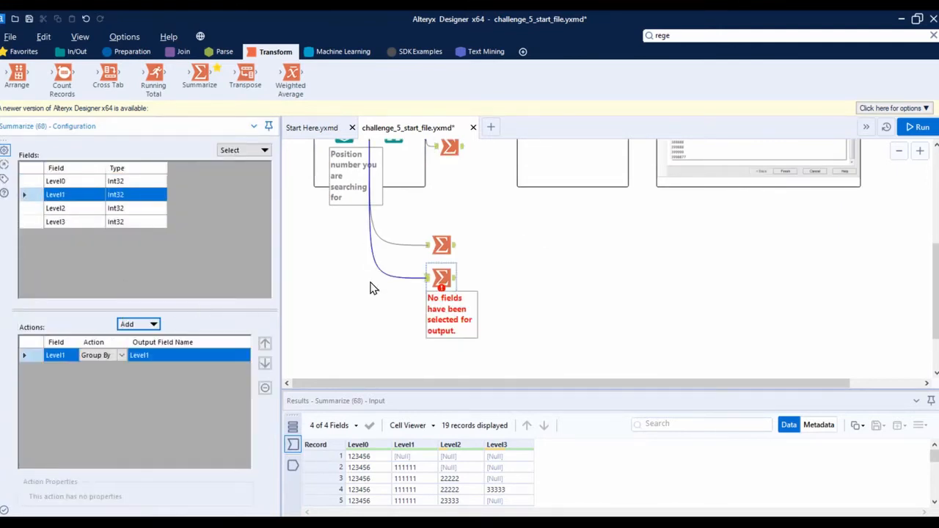
Stack the four Summarize tools below the Input container in level order, aligned vertically and evenly distributed
{"action": "scroll", "coordinate": [374, 285], "scroll_direction": "up", "scroll_amount": 5}
{"action": "left_click_drag", "start_coordinate": [481, 166], "coordinate": [434, 292]}
{"action": "left_click_drag", "start_coordinate": [440, 254], "coordinate": [415, 337]}
{"action": "left_click_drag", "start_coordinate": [460, 199], "coordinate": [421, 360]}
{"action": "right_click", "coordinate": [434, 275]}
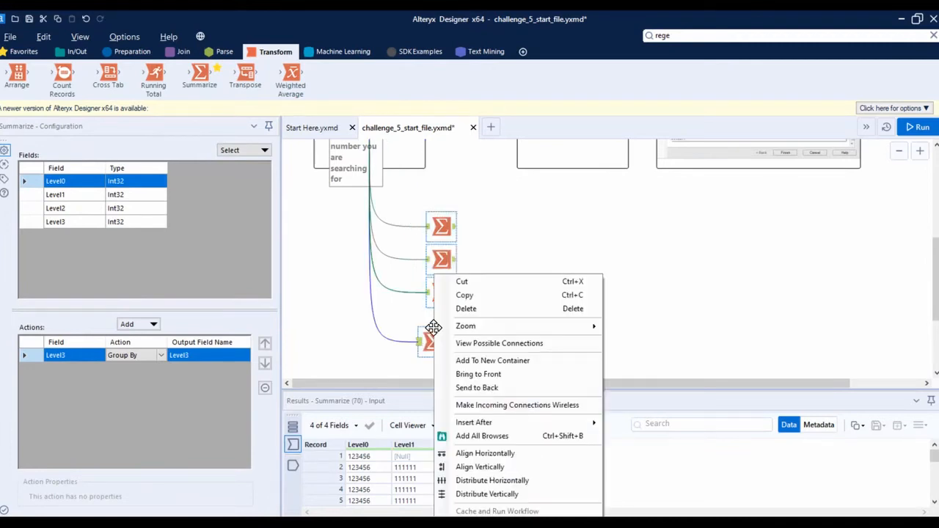
{"action": "left_click", "coordinate": [498, 465]}
{"action": "right_click", "coordinate": [455, 258]}
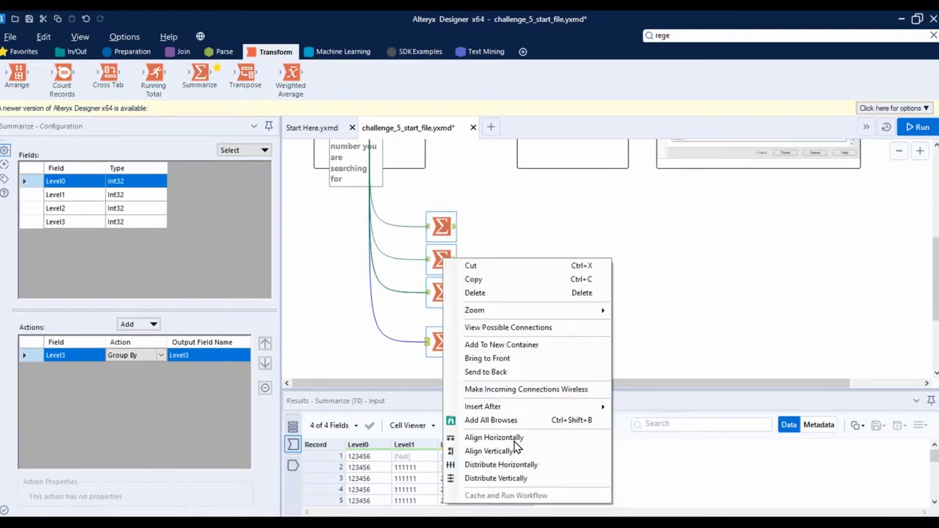
{"action": "left_click", "coordinate": [490, 478]}
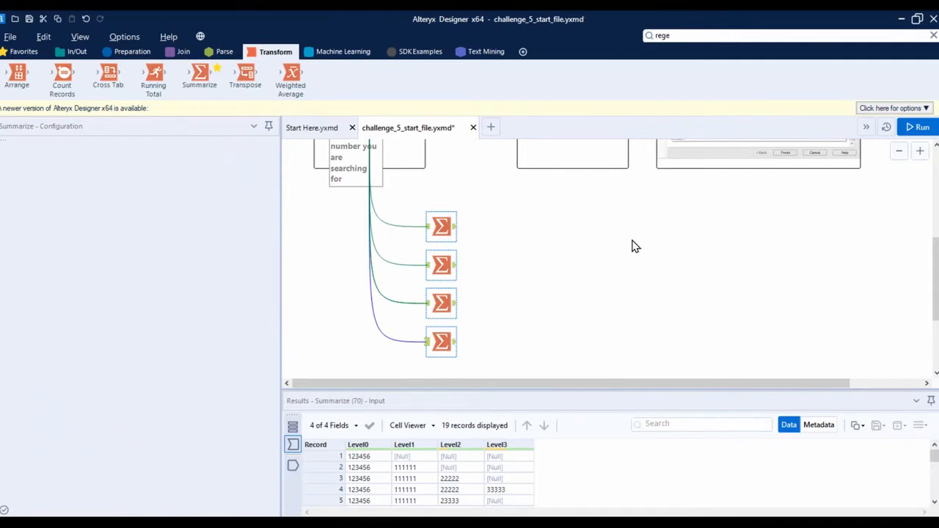
Run the workflow and review the output records of each of the four Summarize tools
{"action": "key", "text": "ctrl+r"}
{"action": "left_click", "coordinate": [442, 226]}
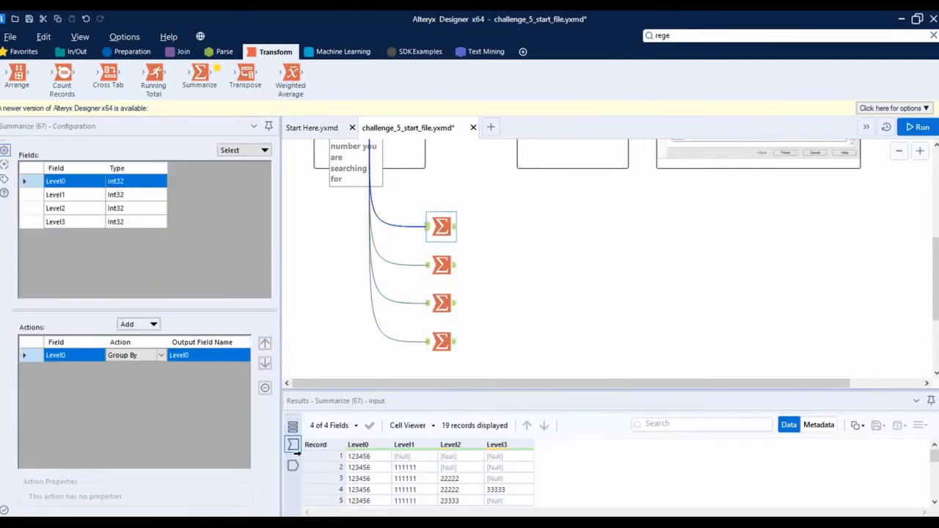
{"action": "left_click", "coordinate": [292, 465]}
{"action": "left_click", "coordinate": [441, 267]}
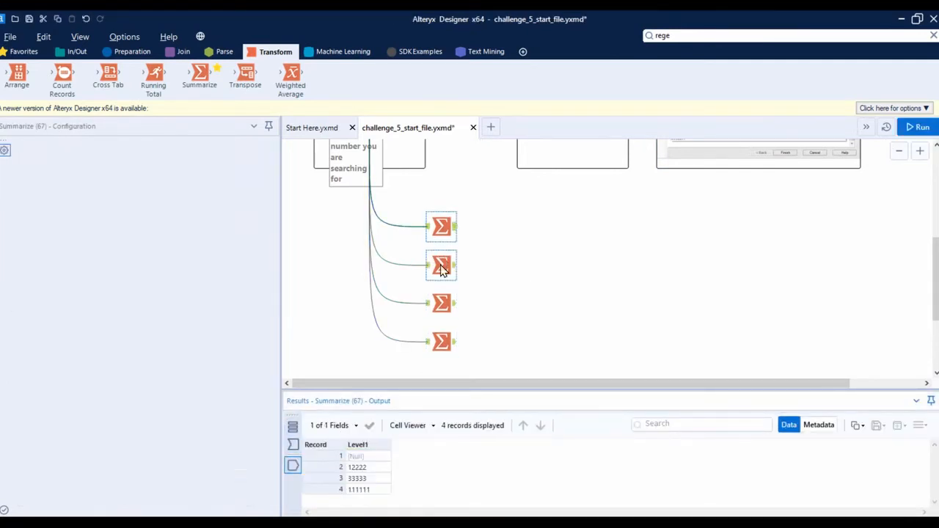
{"action": "left_click", "coordinate": [443, 304]}
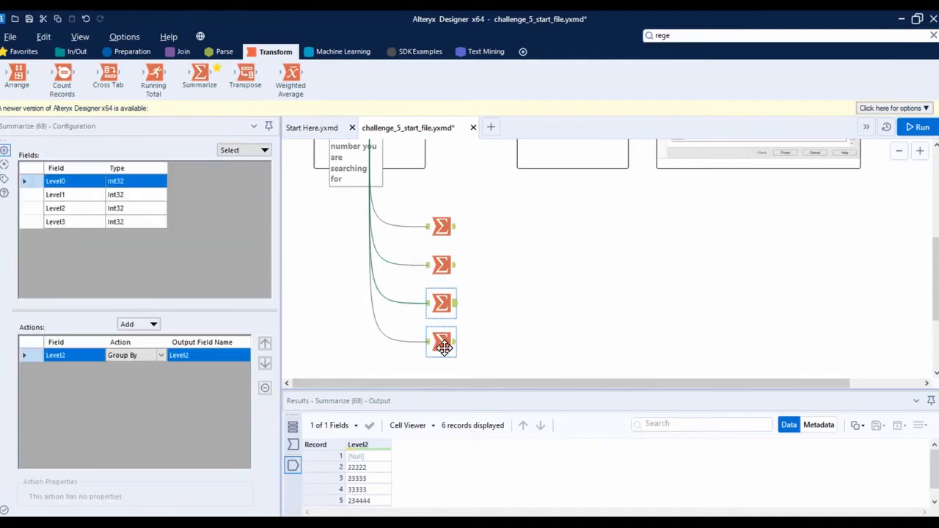
{"action": "left_click", "coordinate": [443, 345]}
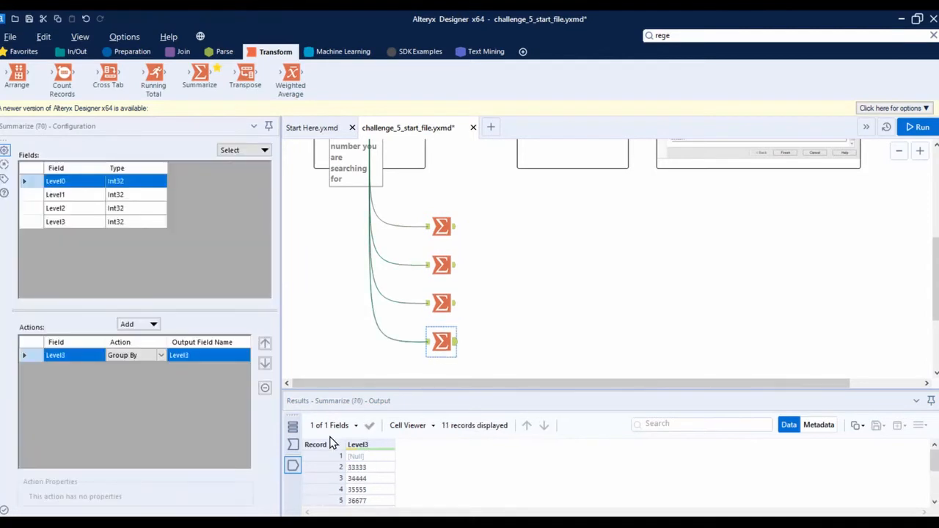
Add a Union tool to the canvas beside the stack of Summarize tools
{"action": "left_click", "coordinate": [179, 53]}
{"action": "left_click_drag", "start_coordinate": [291, 74], "coordinate": [580, 281]}
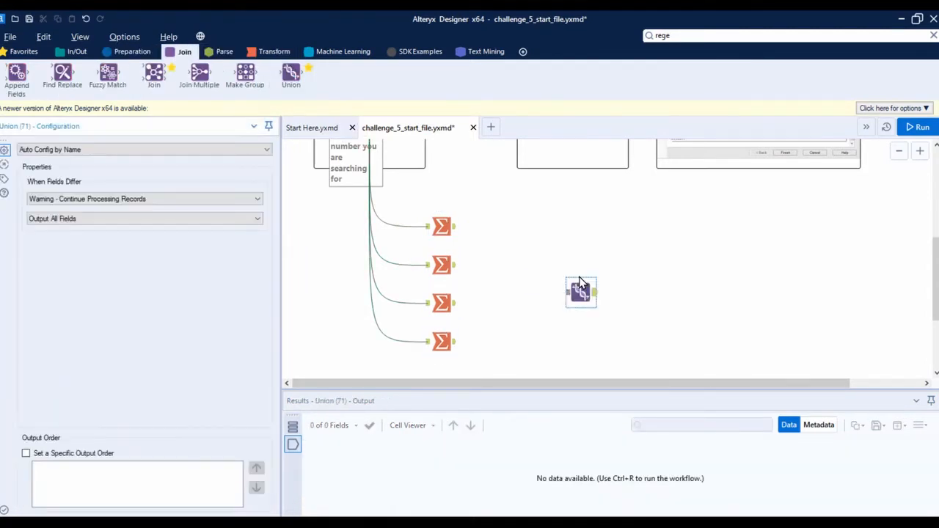
Compare the position list in the sample interface with the hierarchy data set and the Level0 Summarize output
{"action": "scroll", "coordinate": [579, 281], "scroll_direction": "up", "scroll_amount": 3}
{"action": "scroll", "coordinate": [609, 308], "scroll_direction": "up", "scroll_amount": 1}
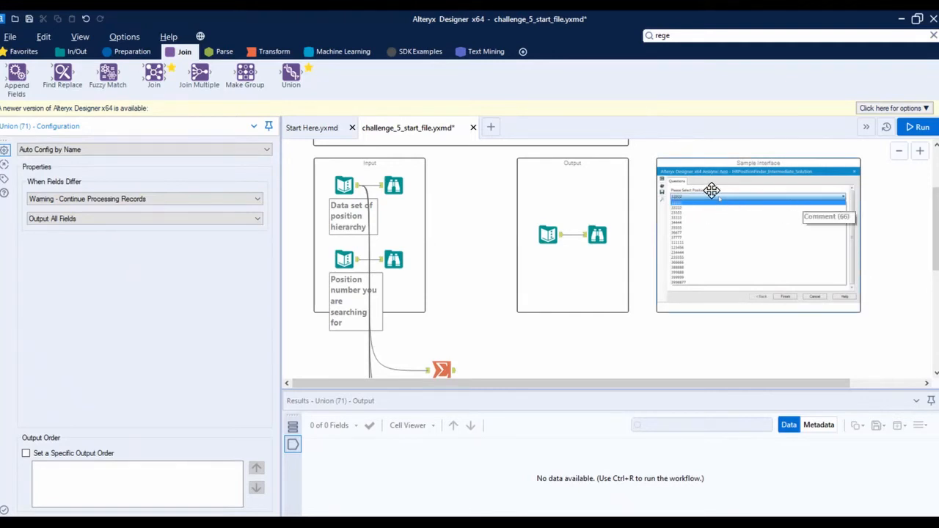
{"action": "scroll", "coordinate": [690, 201], "scroll_direction": "down", "scroll_amount": 2}
{"action": "scroll", "coordinate": [663, 231], "scroll_direction": "up", "scroll_amount": 2}
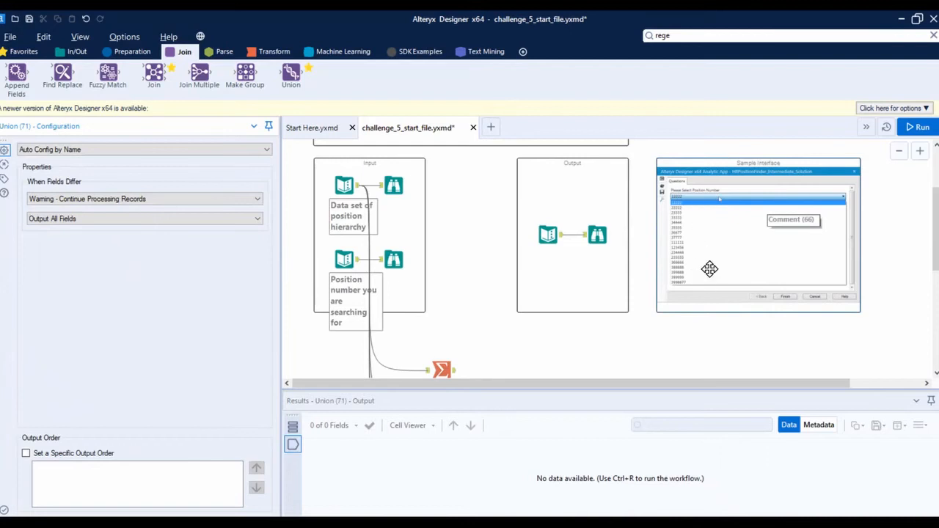
{"action": "left_click", "coordinate": [338, 181]}
{"action": "scroll", "coordinate": [470, 259], "scroll_direction": "down", "scroll_amount": 5}
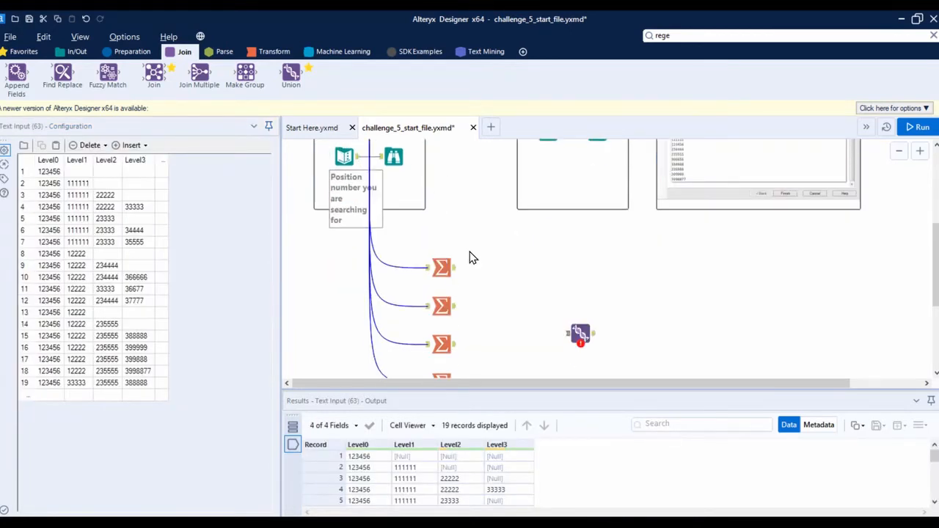
{"action": "scroll", "coordinate": [458, 272], "scroll_direction": "down", "scroll_amount": 3}
{"action": "left_click", "coordinate": [445, 208]}
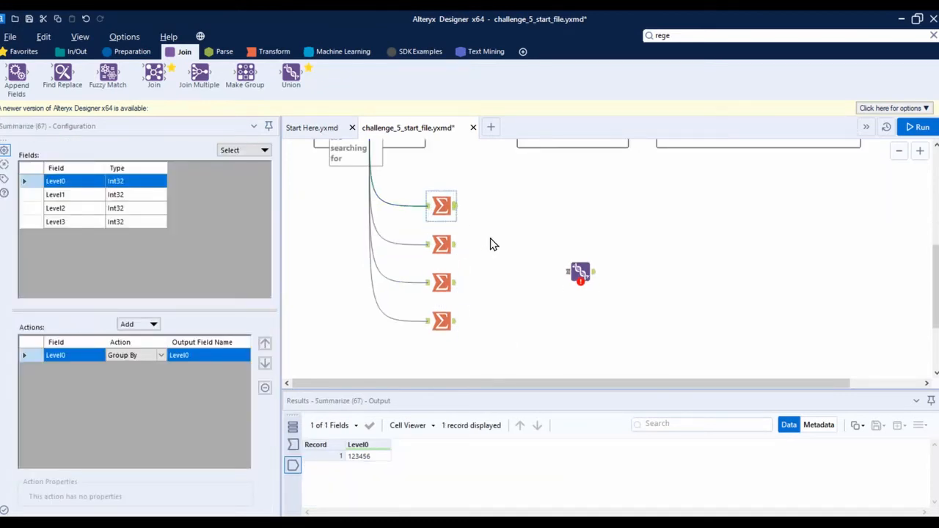
{"action": "scroll", "coordinate": [492, 244], "scroll_direction": "up", "scroll_amount": 3}
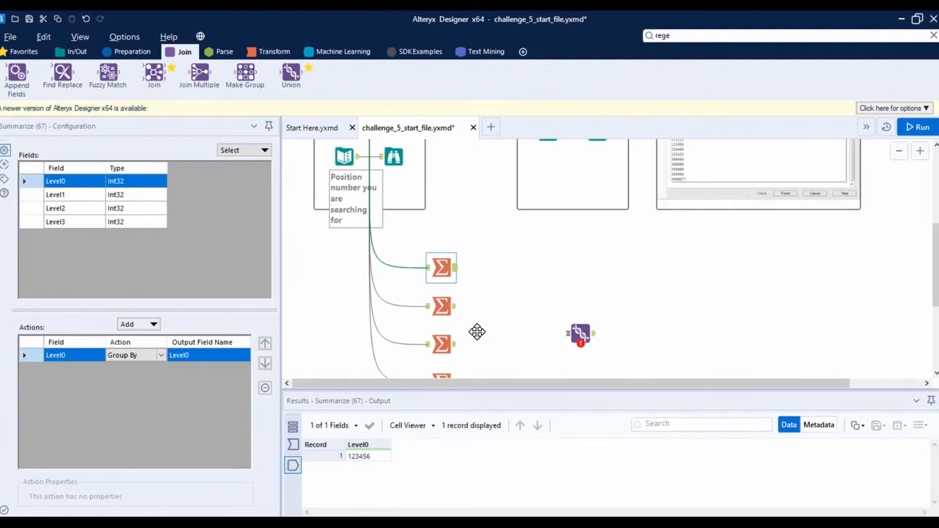
{"action": "scroll", "coordinate": [505, 285], "scroll_direction": "down", "scroll_amount": 3}
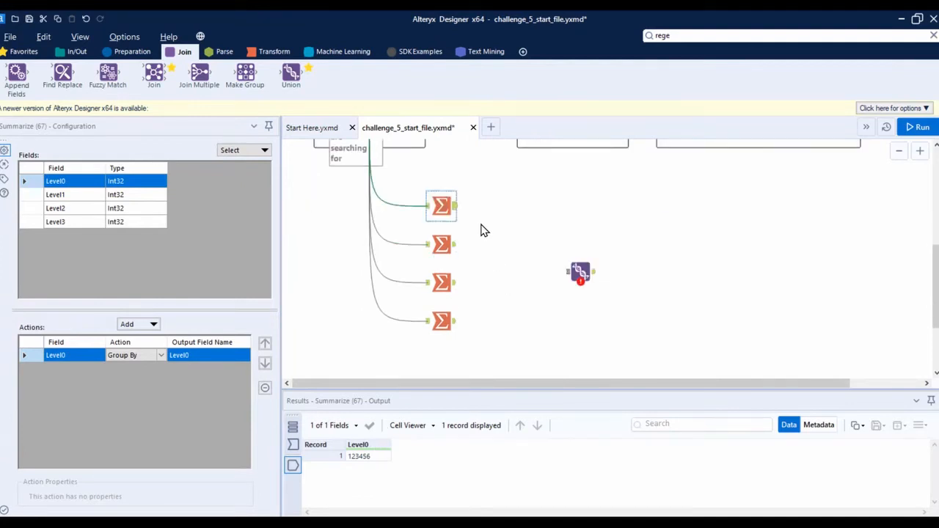
Connect the outputs of all four Summarize tools to the Union tool in level order
{"action": "left_click_drag", "start_coordinate": [454, 212], "coordinate": [576, 272]}
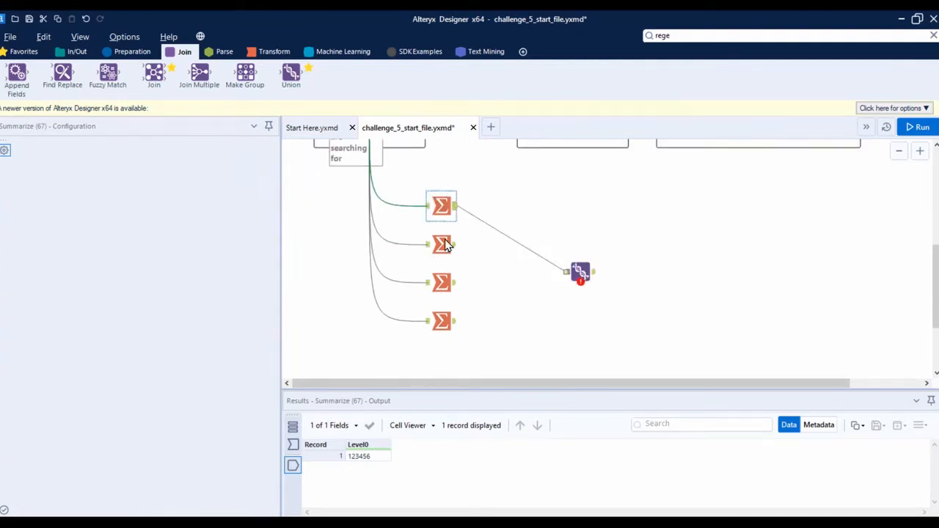
{"action": "left_click_drag", "start_coordinate": [455, 244], "coordinate": [576, 273]}
{"action": "left_click_drag", "start_coordinate": [455, 282], "coordinate": [576, 273]}
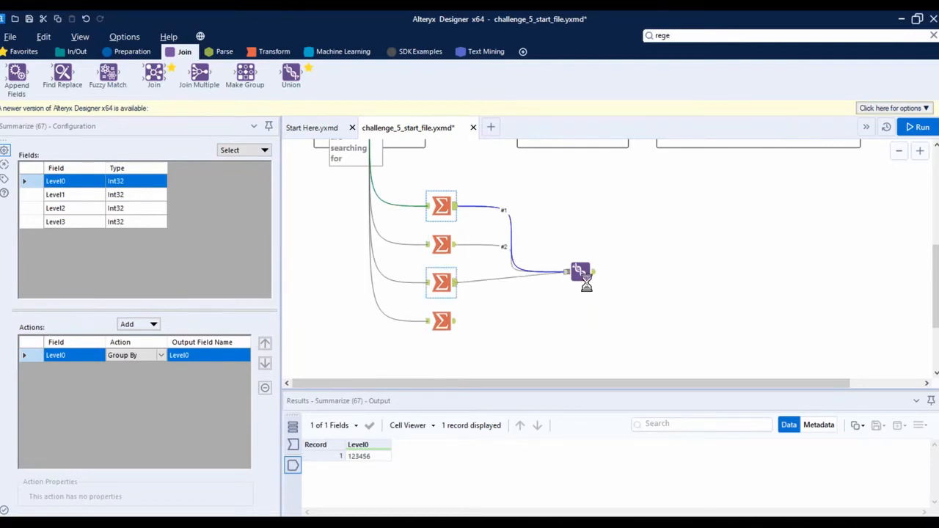
{"action": "left_click_drag", "start_coordinate": [454, 321], "coordinate": [581, 286]}
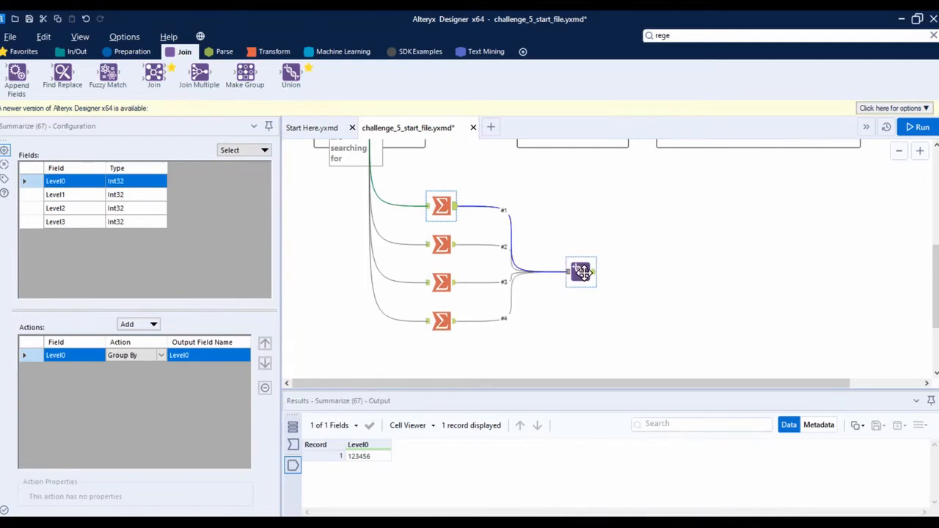
Run the workflow, enlarge the results area and inspect the Union tool's output columns
{"action": "left_click", "coordinate": [584, 273]}
{"action": "left_click", "coordinate": [914, 129]}
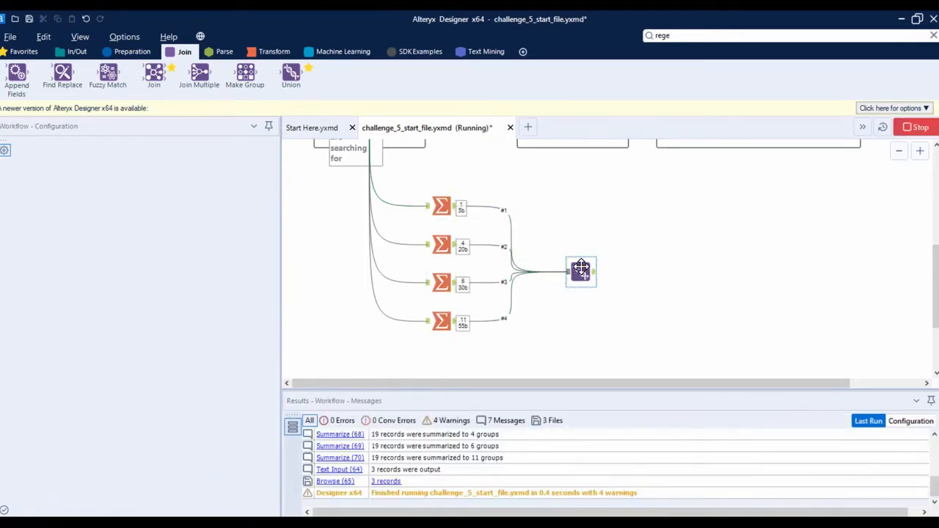
{"action": "left_click_drag", "start_coordinate": [581, 268], "coordinate": [580, 251]}
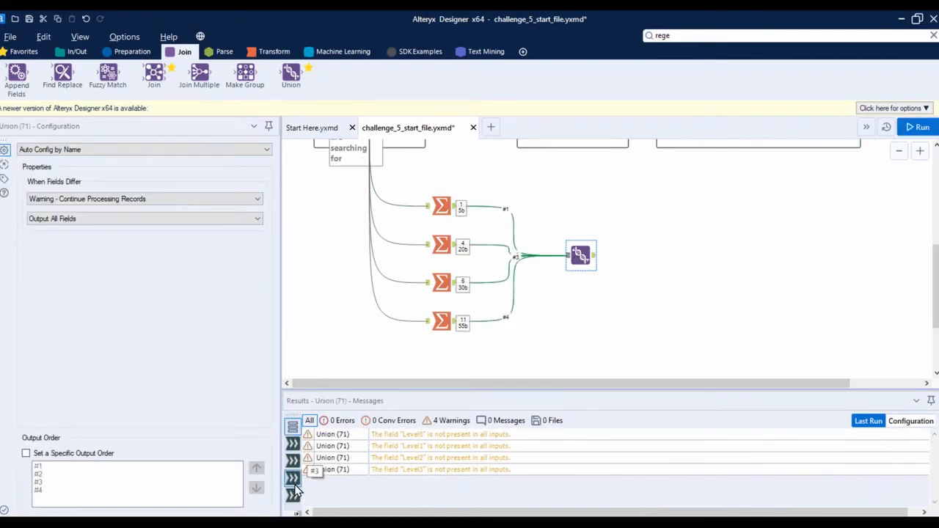
{"action": "left_click_drag", "start_coordinate": [331, 390], "coordinate": [334, 322]}
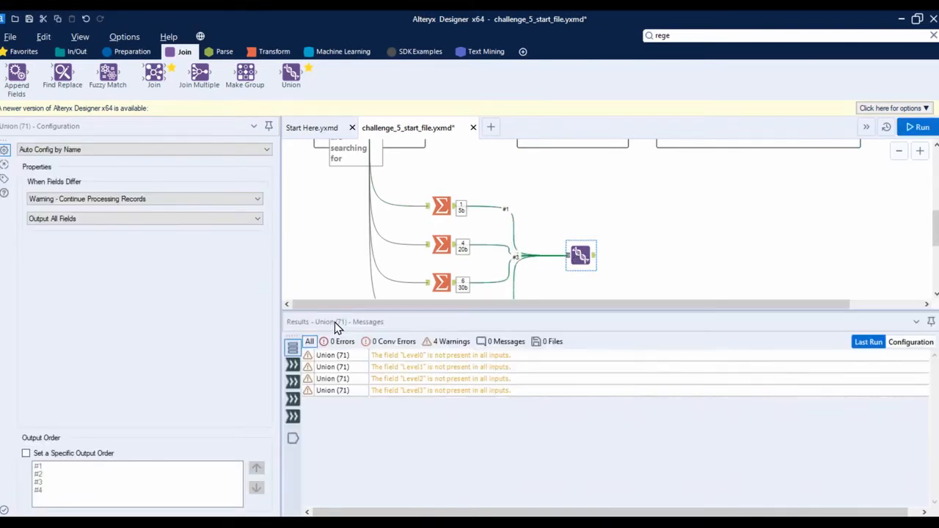
{"action": "left_click", "coordinate": [294, 438]}
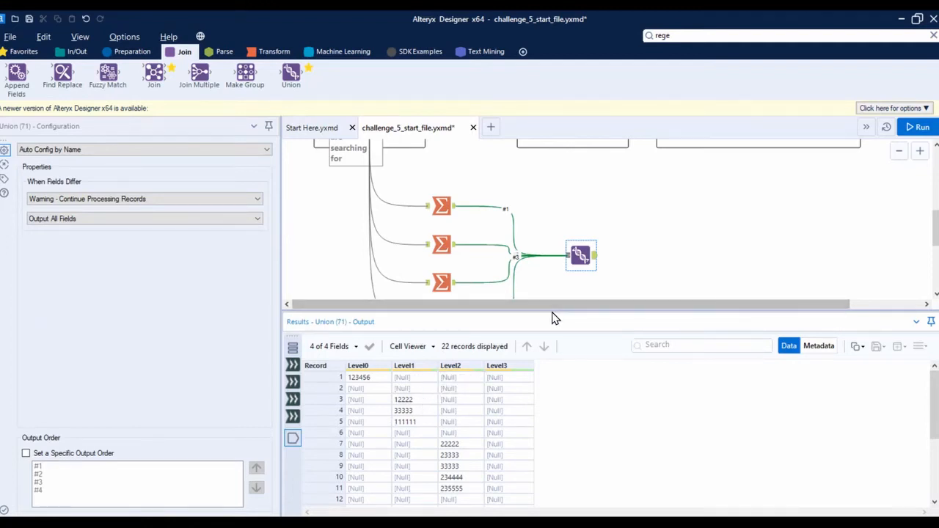
{"action": "scroll", "coordinate": [579, 273], "scroll_direction": "down", "scroll_amount": 1}
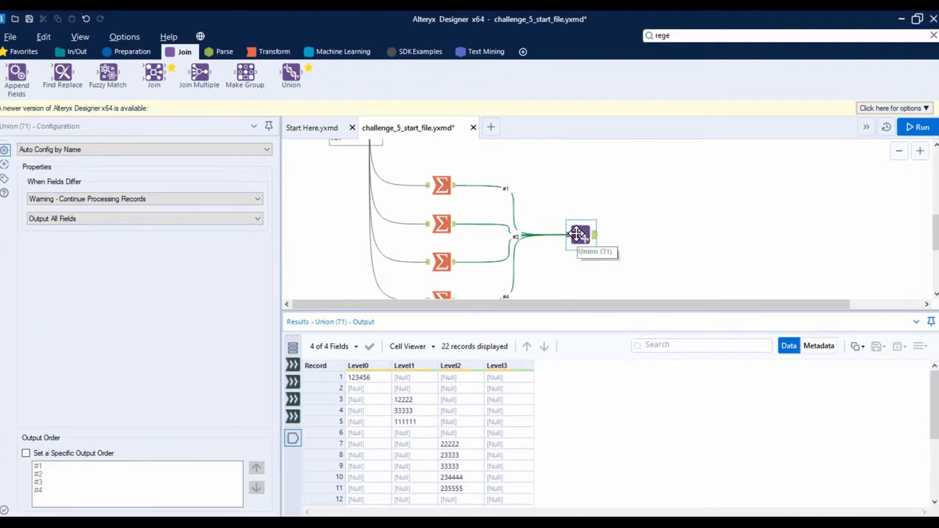
Rename the output field of the Level0 Summarize tool to Unique
{"action": "left_click", "coordinate": [437, 188]}
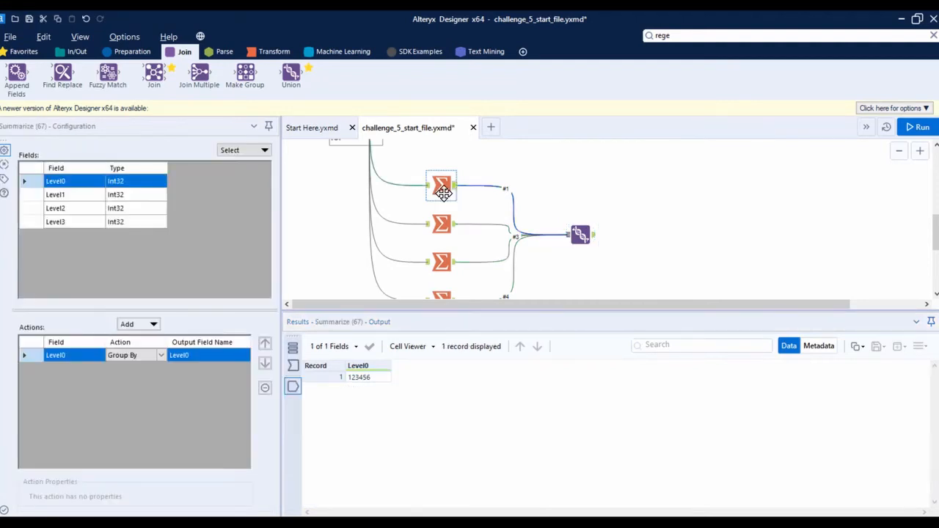
{"action": "left_click", "coordinate": [440, 226]}
{"action": "left_click", "coordinate": [441, 263]}
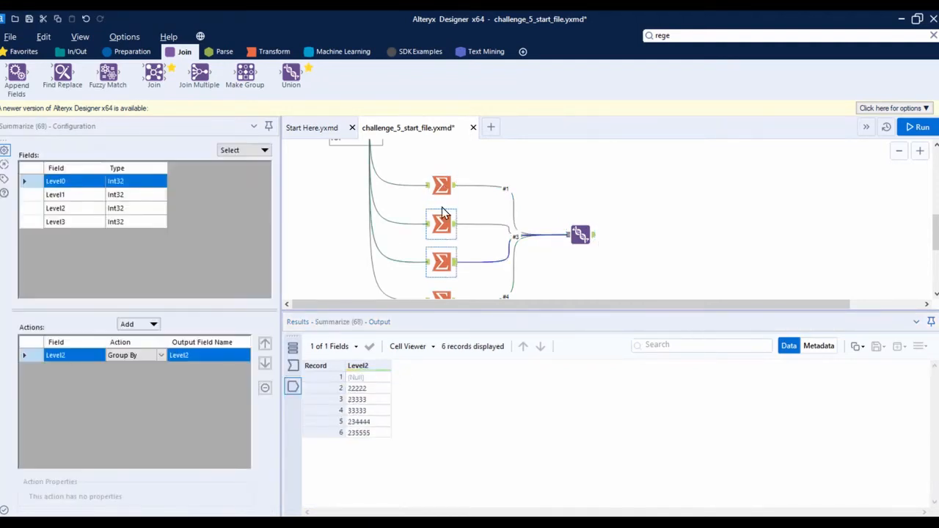
{"action": "left_click", "coordinate": [442, 187]}
{"action": "left_click", "coordinate": [216, 360]}
{"action": "type", "text": "Unique"}
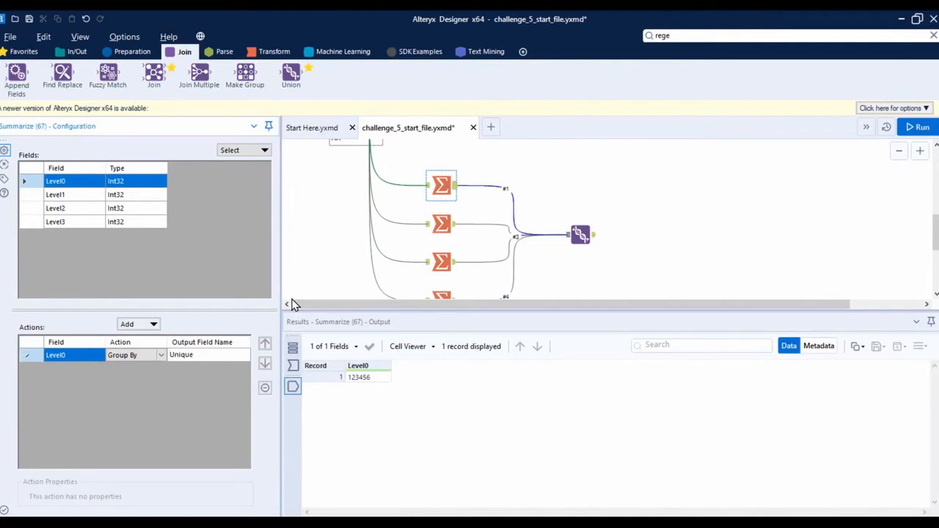
Rename the Level1 Summarize tool's output field to unique, using the word copied from the search box
{"action": "left_click", "coordinate": [441, 224]}
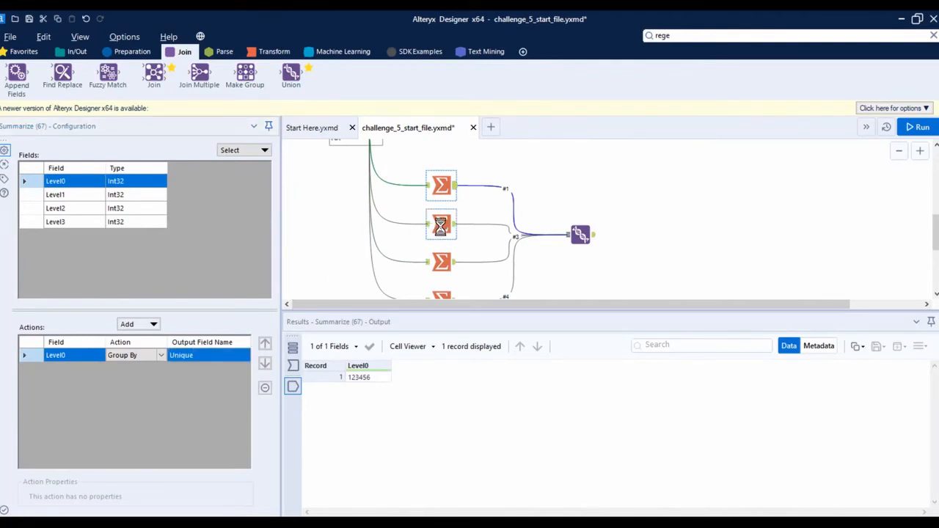
{"action": "left_click", "coordinate": [678, 35]}
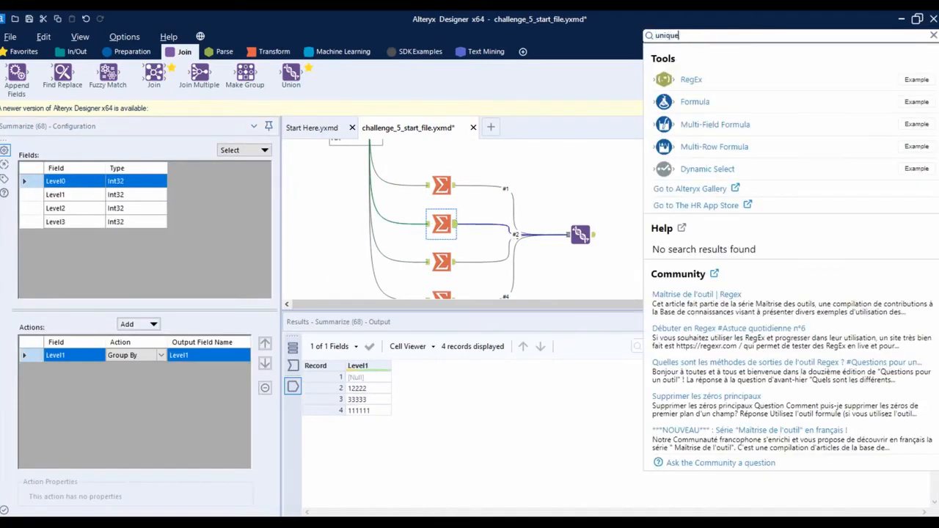
{"action": "left_click", "coordinate": [678, 36]}
{"action": "key", "text": "ctrl+c"}
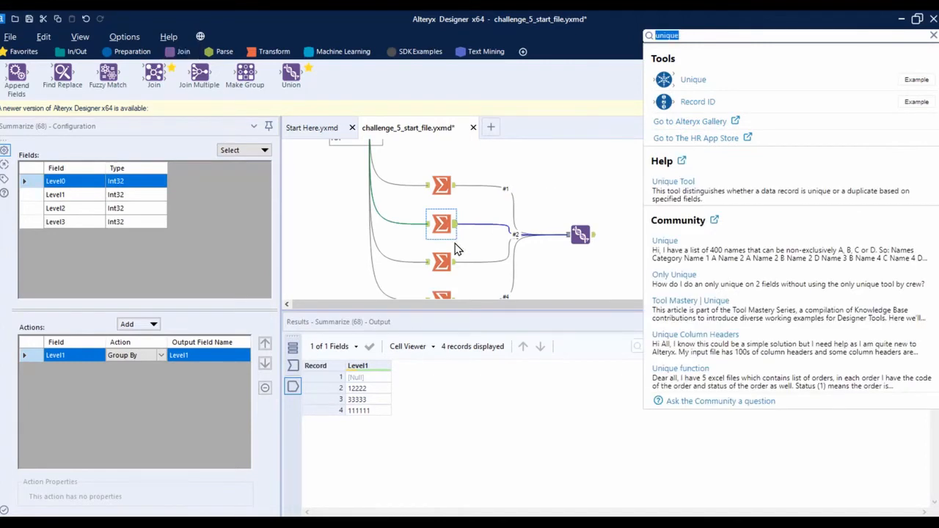
{"action": "left_click", "coordinate": [206, 355]}
{"action": "key", "text": "ctrl+v"}
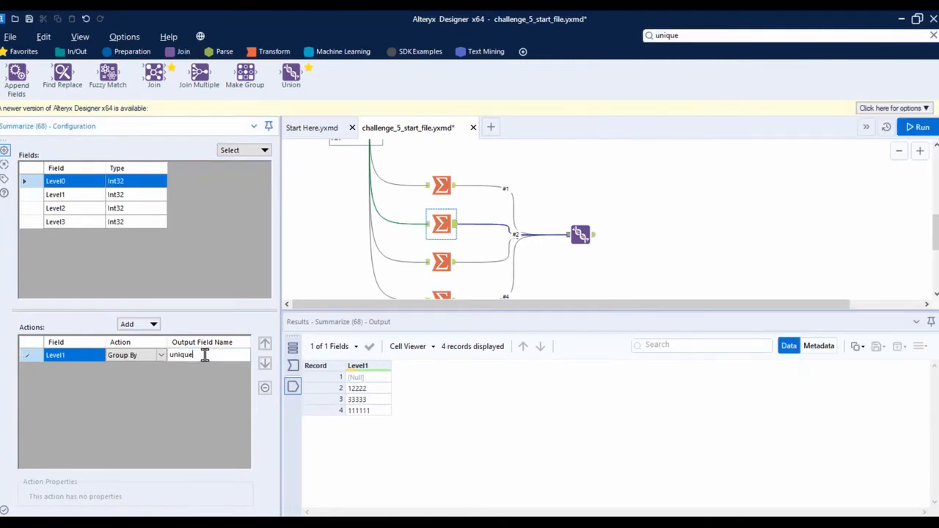
Rename the output fields of the Level2 and Level3 Summarize tools to unique
{"action": "left_click", "coordinate": [444, 264]}
{"action": "left_click", "coordinate": [203, 360]}
{"action": "key", "text": "ctrl+v"}
{"action": "left_click", "coordinate": [442, 297]}
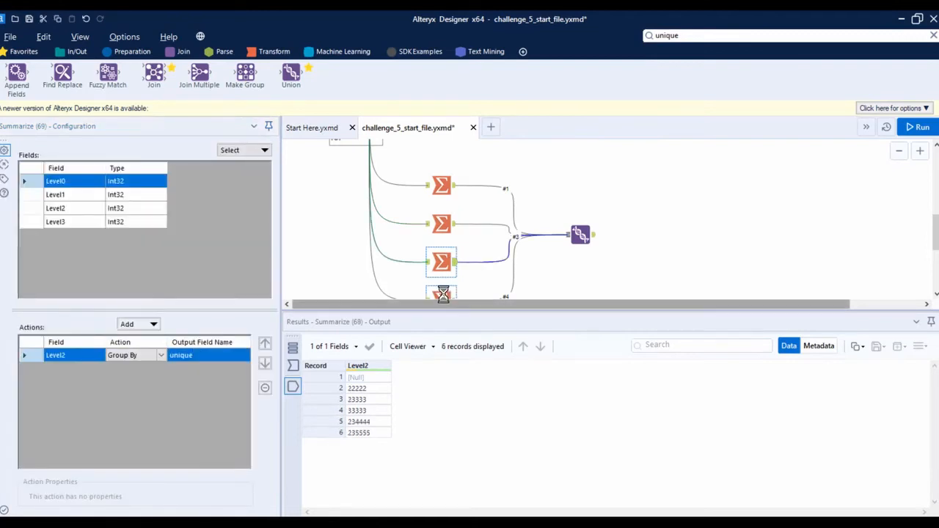
{"action": "left_click", "coordinate": [194, 356]}
{"action": "key", "text": "ctrl+v"}
Rerun the workflow and check the Union tool's output for the combined Unique column
{"action": "scroll", "coordinate": [544, 265], "scroll_direction": "down", "scroll_amount": 1}
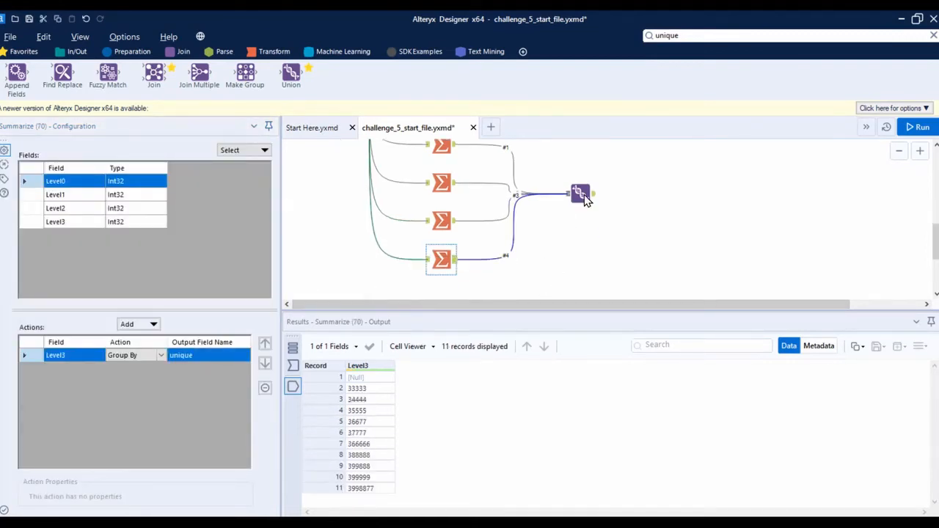
{"action": "key", "text": "ctrl+r"}
{"action": "left_click", "coordinate": [580, 193]}
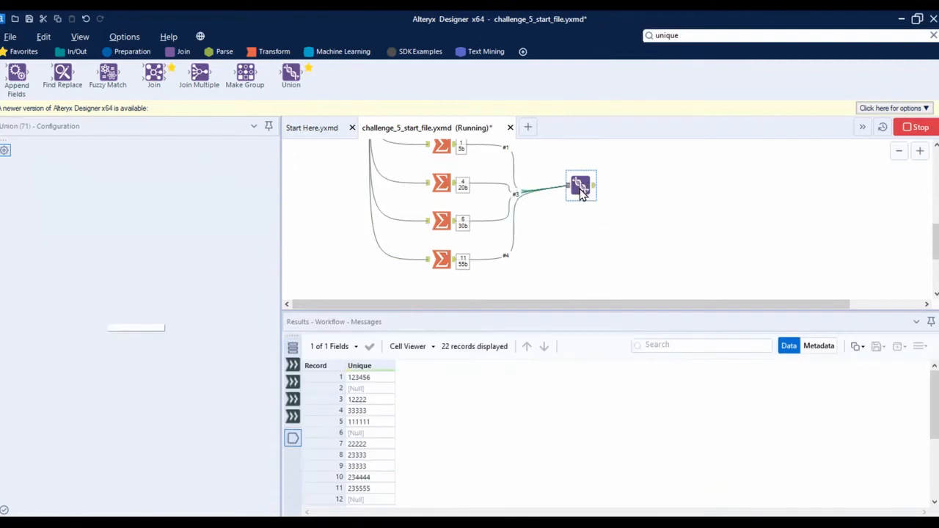
{"action": "scroll", "coordinate": [470, 223], "scroll_direction": "up", "scroll_amount": 2}
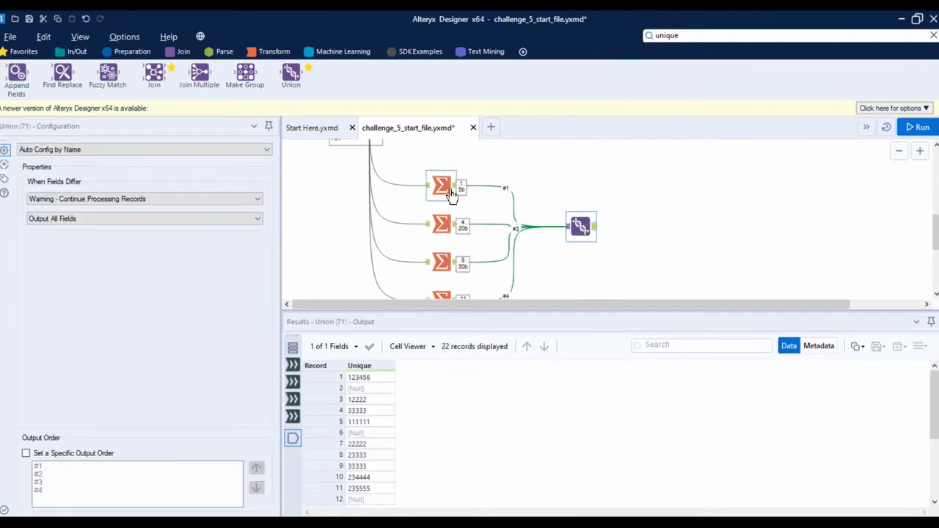
{"action": "scroll", "coordinate": [541, 219], "scroll_direction": "down", "scroll_amount": 1}
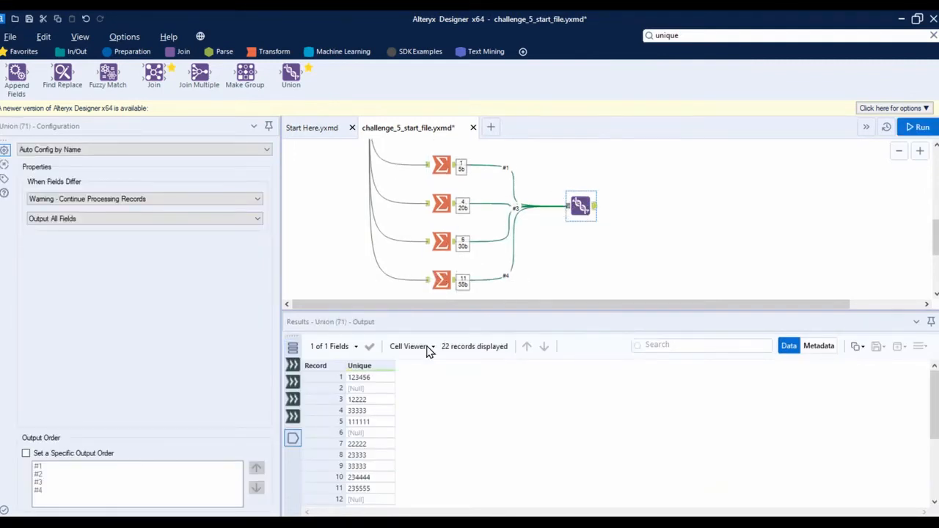
{"action": "mouse_move", "coordinate": [366, 371]}
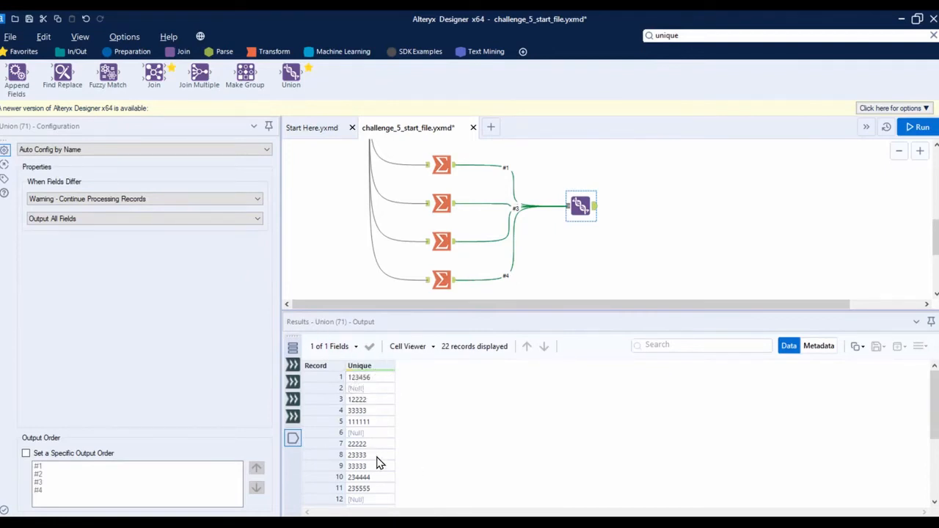
Connect a Data Cleansing tool after the Union tool and set it to remove null rows
{"action": "scroll", "coordinate": [382, 464], "scroll_direction": "down", "scroll_amount": 3}
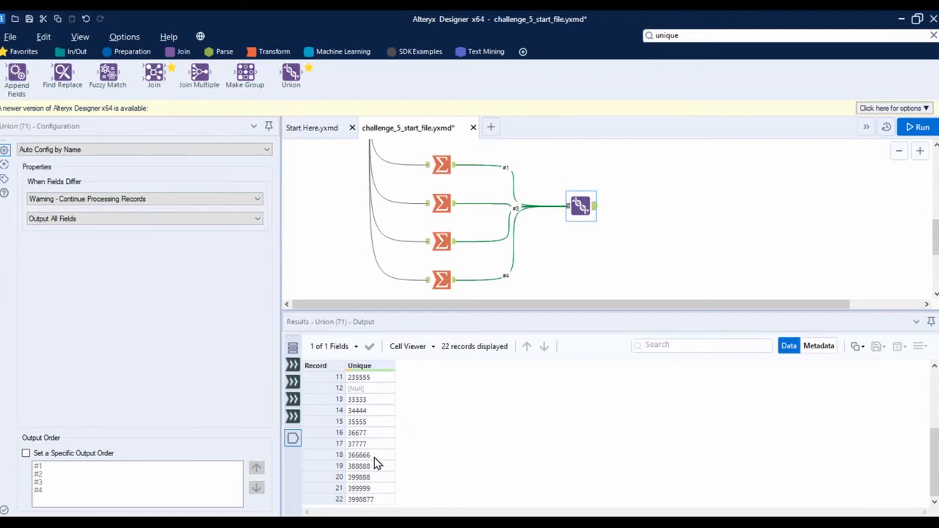
{"action": "scroll", "coordinate": [369, 435], "scroll_direction": "up", "scroll_amount": 3}
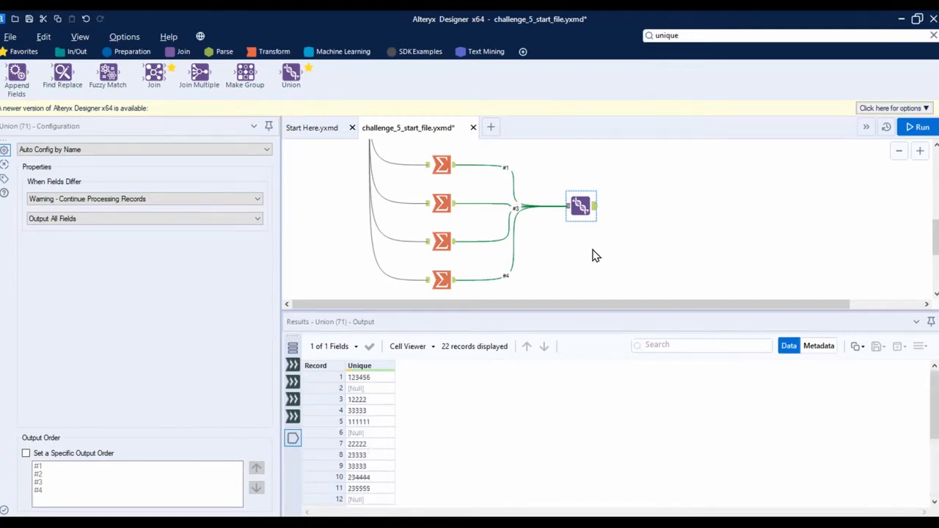
{"action": "scroll", "coordinate": [595, 254], "scroll_direction": "up", "scroll_amount": 1}
{"action": "left_click_drag", "start_coordinate": [583, 311], "coordinate": [587, 368]}
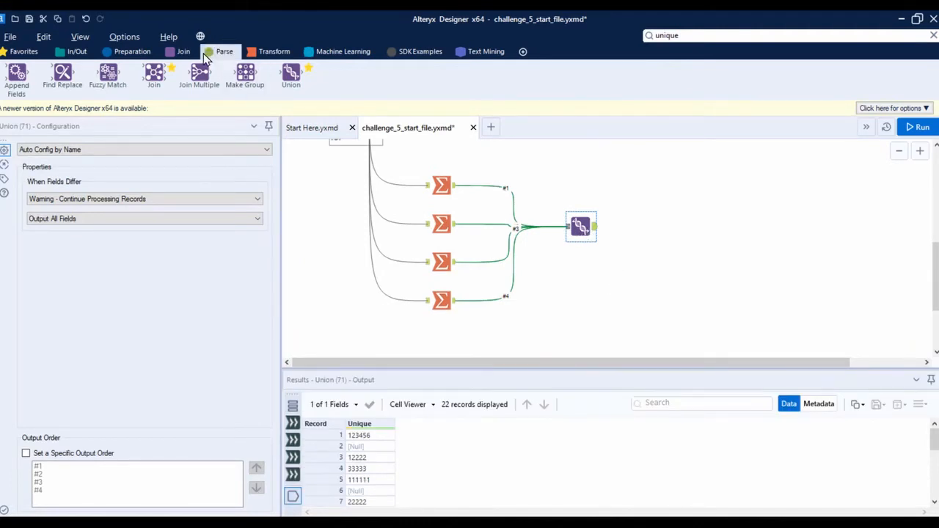
{"action": "left_click", "coordinate": [127, 52]}
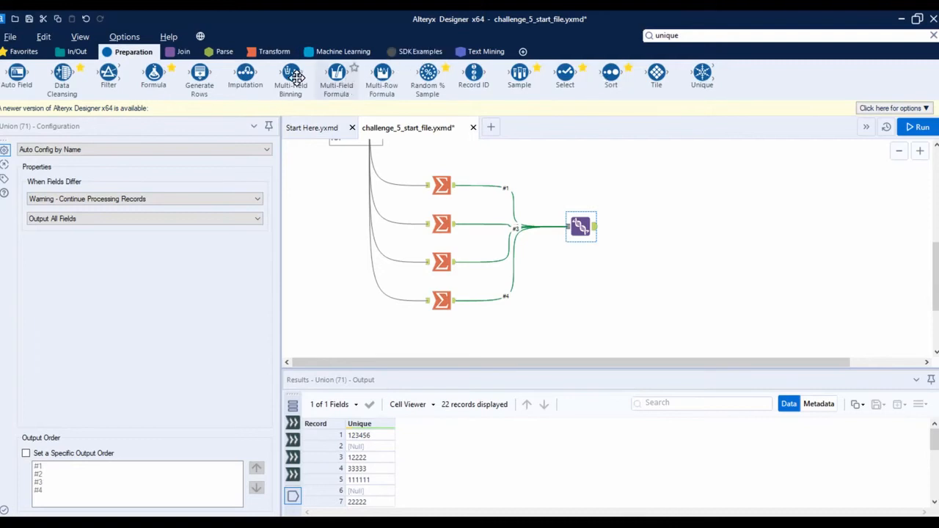
{"action": "left_click_drag", "start_coordinate": [700, 83], "coordinate": [640, 226]}
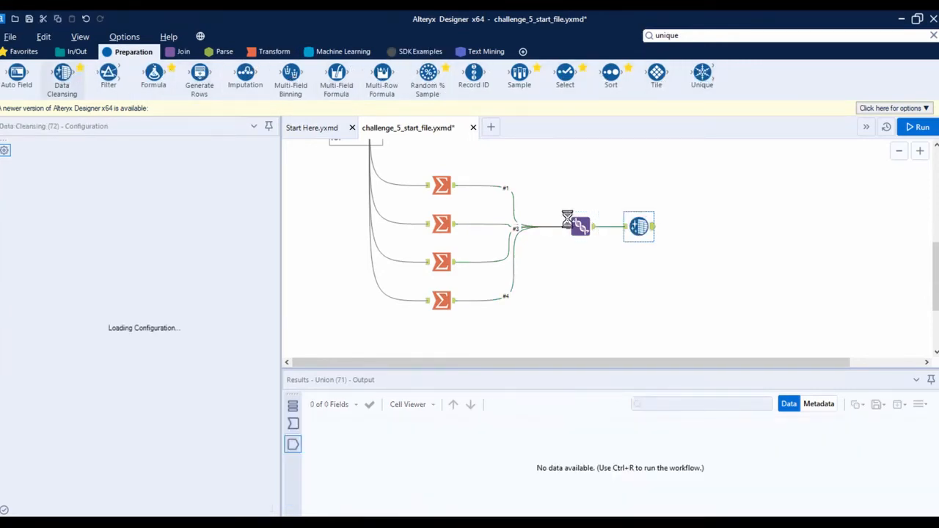
{"action": "left_click", "coordinate": [73, 197]}
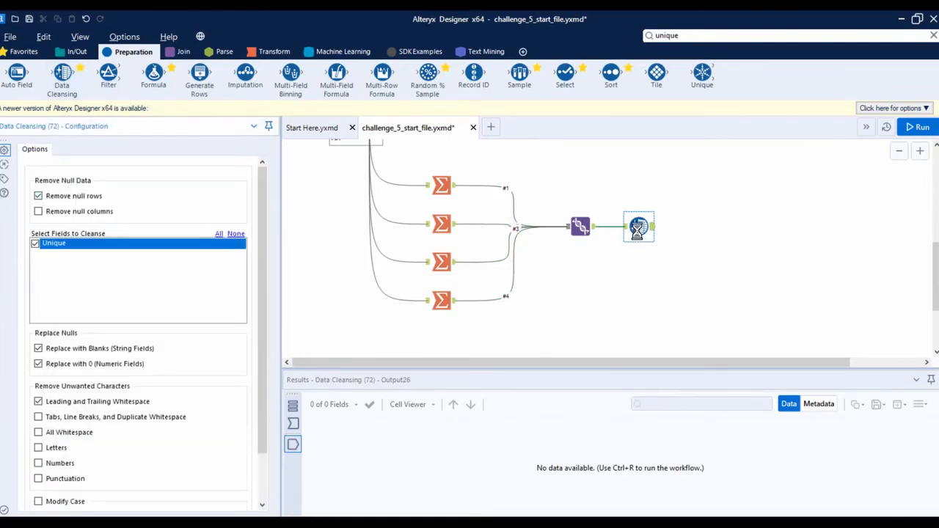
Run the workflow and look through the Data Cleansing tool's output records
{"action": "key", "text": "ctrl+r"}
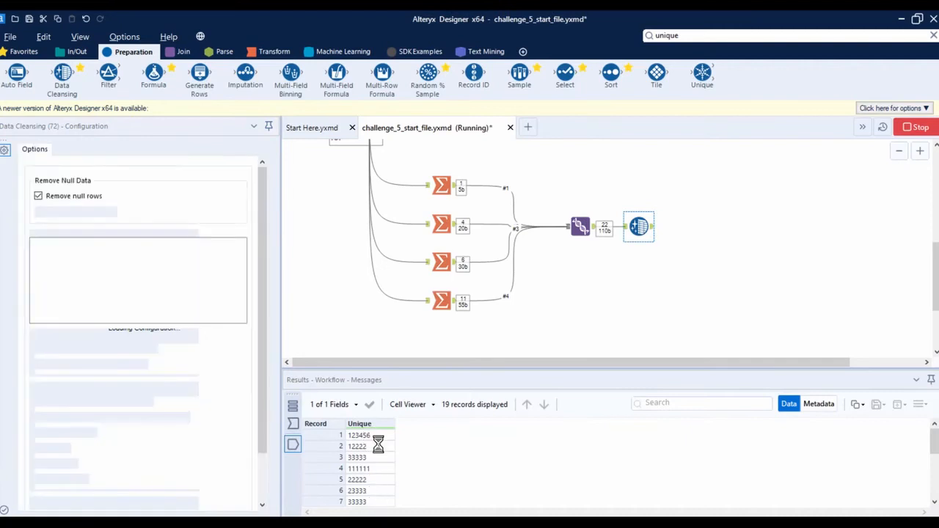
{"action": "scroll", "coordinate": [378, 462], "scroll_direction": "down", "scroll_amount": 4}
{"action": "scroll", "coordinate": [379, 474], "scroll_direction": "up", "scroll_amount": 4}
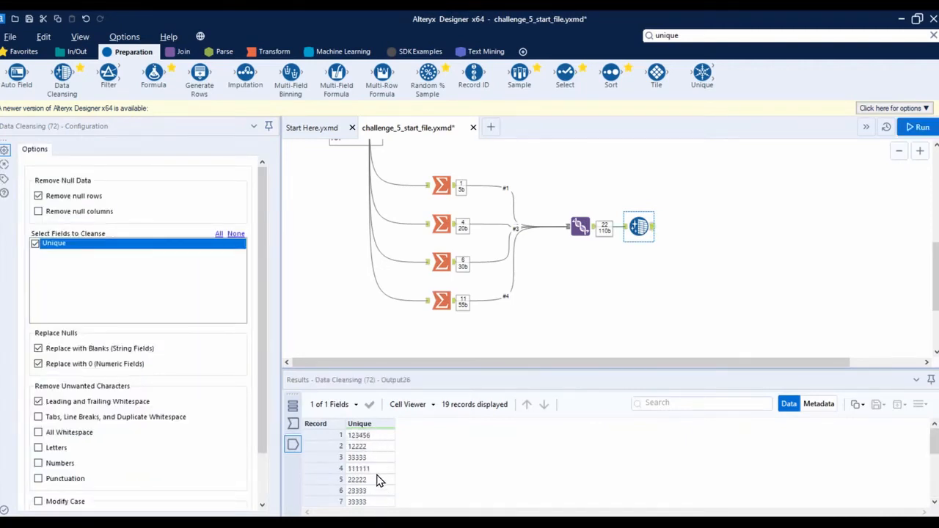
Connect a Unique tool after Data Cleansing, have it find unique values in the Unique column, and run the workflow
{"action": "left_click_drag", "start_coordinate": [702, 74], "coordinate": [697, 230]}
{"action": "left_click", "coordinate": [58, 236]}
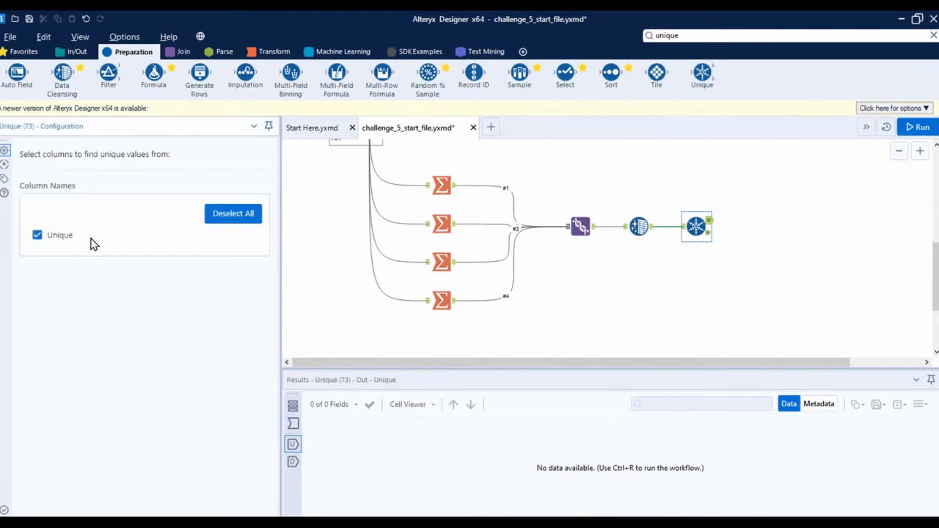
{"action": "key", "text": "ctrl+r"}
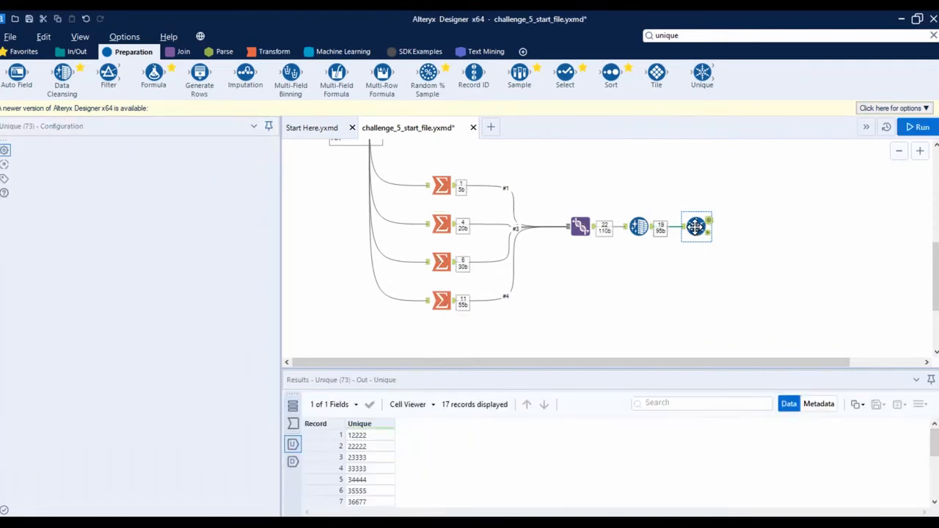
Compare the Unique tool's duplicate, input and unique records, and look at the sample interface picture
{"action": "left_click", "coordinate": [293, 461]}
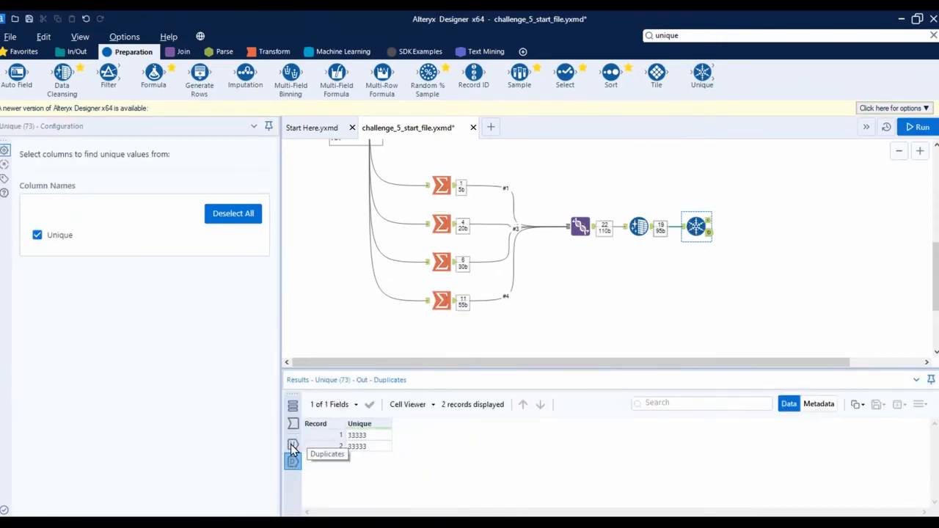
{"action": "left_click_drag", "start_coordinate": [367, 373], "coordinate": [372, 318]}
{"action": "left_click", "coordinate": [294, 374]}
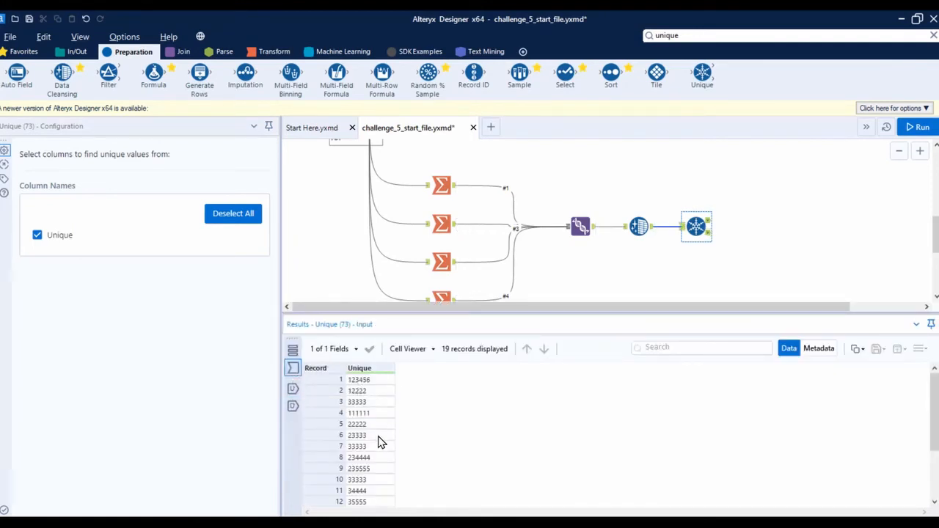
{"action": "left_click", "coordinate": [292, 406]}
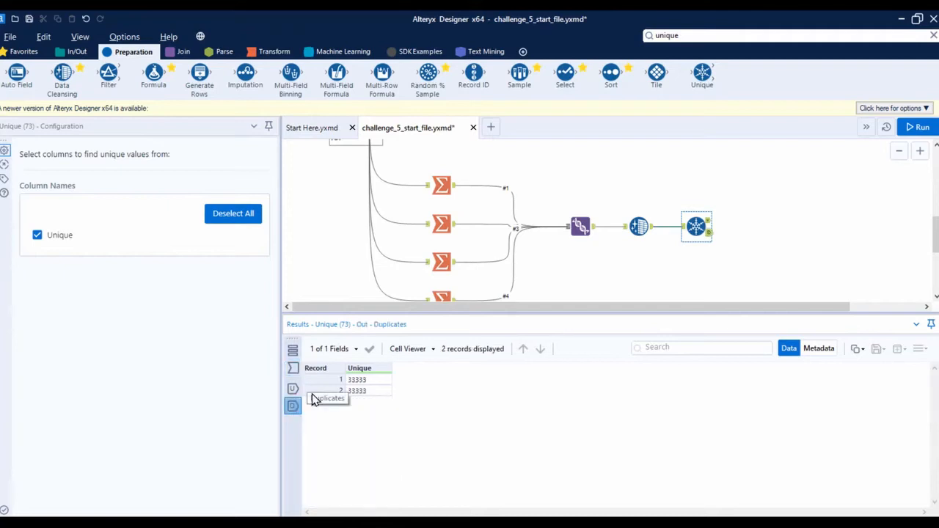
{"action": "left_click", "coordinate": [773, 250]}
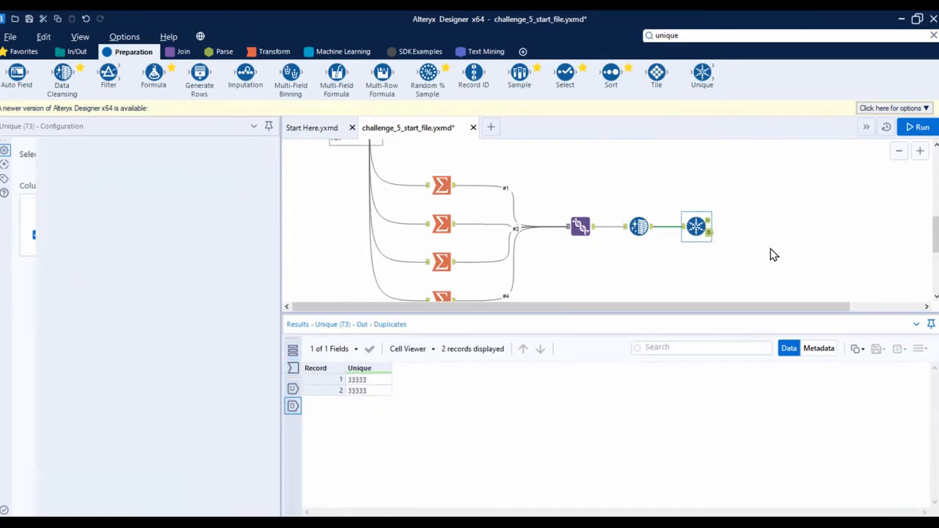
{"action": "scroll", "coordinate": [769, 241], "scroll_direction": "down", "scroll_amount": 3}
{"action": "left_click", "coordinate": [481, 231]}
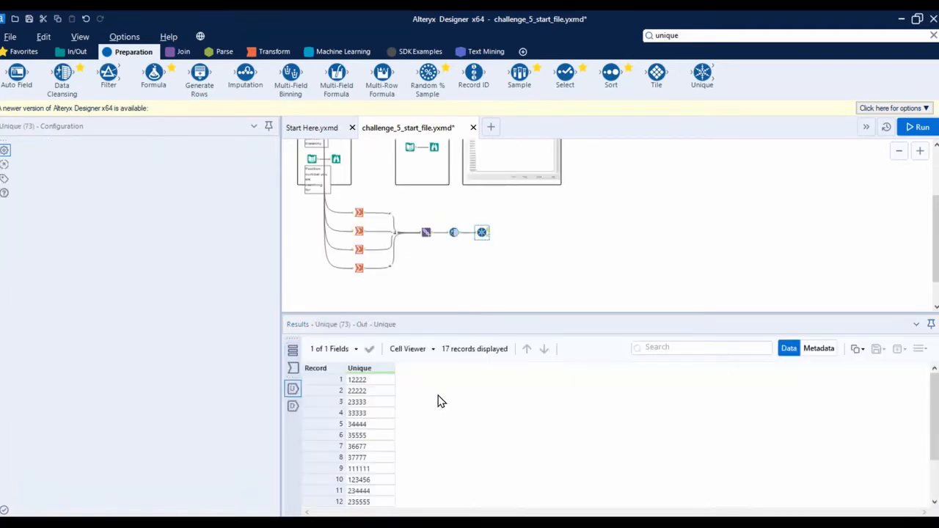
{"action": "scroll", "coordinate": [520, 247], "scroll_direction": "up", "scroll_amount": 1}
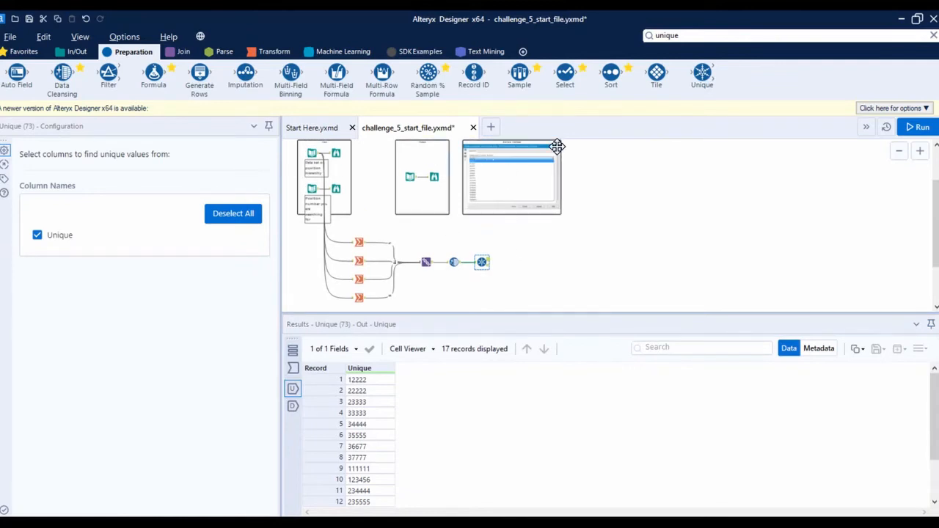
{"action": "scroll", "coordinate": [526, 176], "scroll_direction": "up", "scroll_amount": 1}
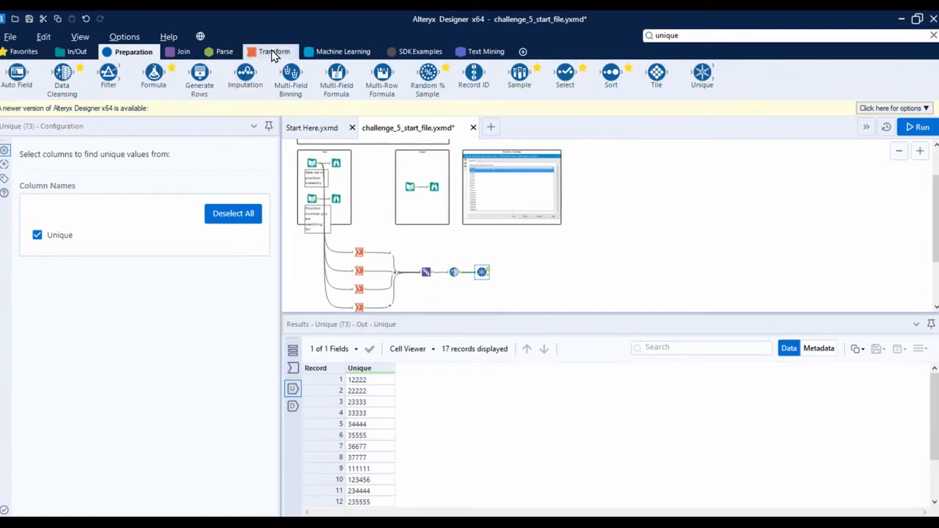
Add the Interface category to the tool palette and display its tools
{"action": "left_click", "coordinate": [523, 52]}
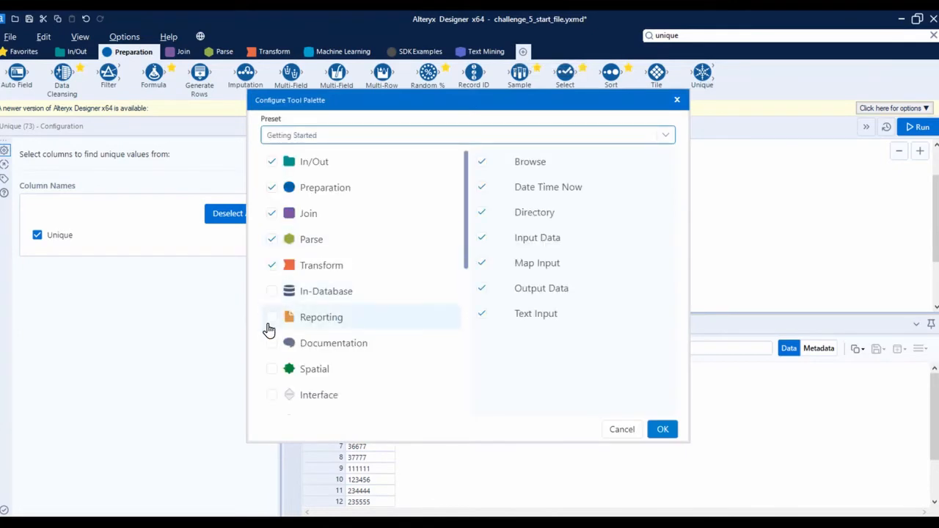
{"action": "left_click", "coordinate": [272, 395]}
{"action": "left_click", "coordinate": [660, 432]}
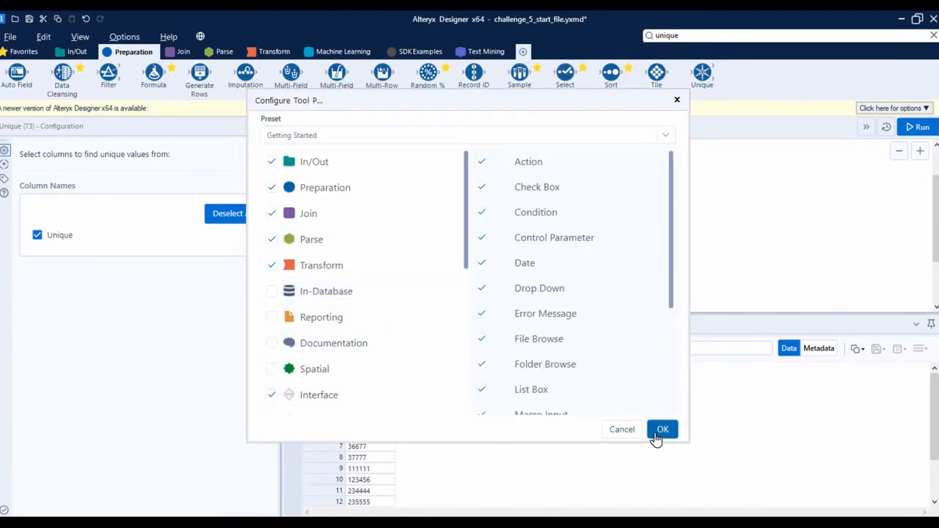
{"action": "left_click", "coordinate": [70, 53]}
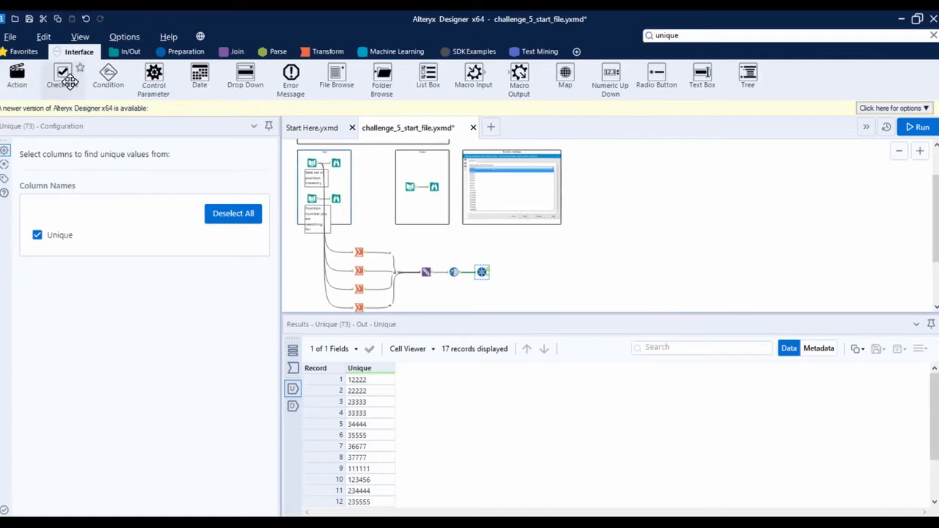
{"action": "mouse_move", "coordinate": [16, 81]}
{"action": "left_mouse_down"}
{"action": "mouse_move", "coordinate": [491, 250]}
{"action": "mouse_move", "coordinate": [17, 74]}
{"action": "left_mouse_up"}
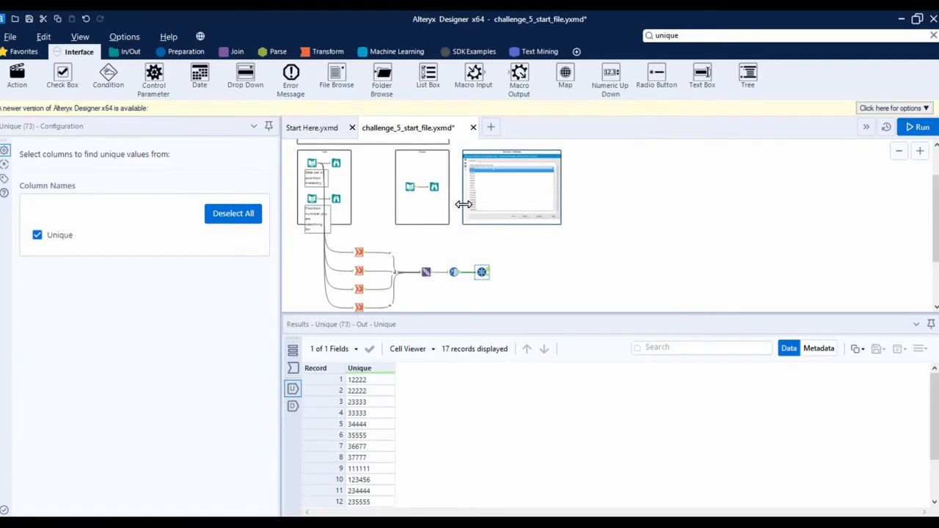
Examine the expected output table and the position hierarchy input data
{"action": "scroll", "coordinate": [460, 226], "scroll_direction": "up", "scroll_amount": 2}
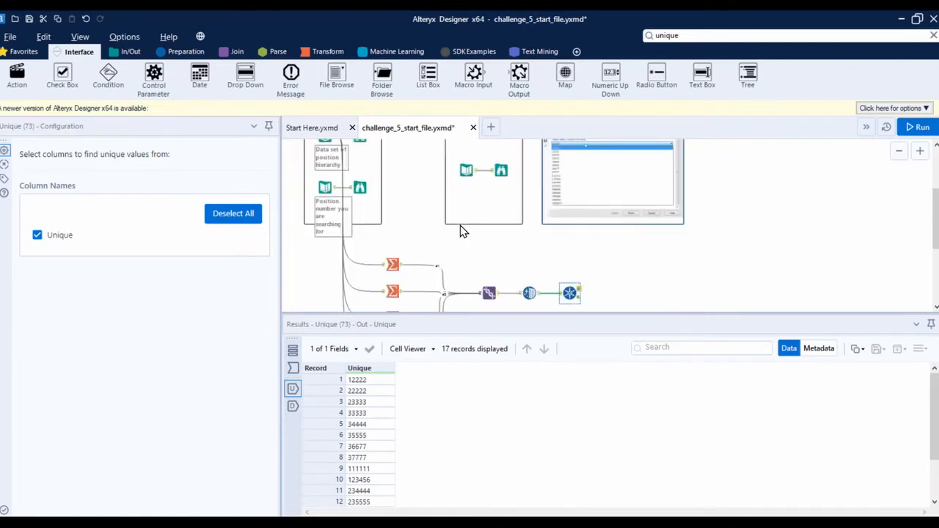
{"action": "left_click", "coordinate": [496, 163]}
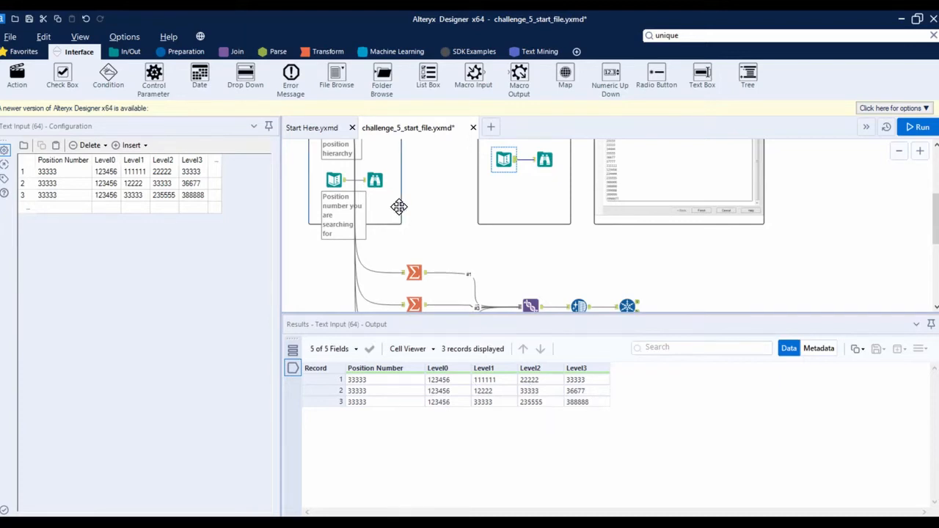
{"action": "scroll", "coordinate": [398, 206], "scroll_direction": "up", "scroll_amount": 1}
{"action": "left_click", "coordinate": [334, 169]}
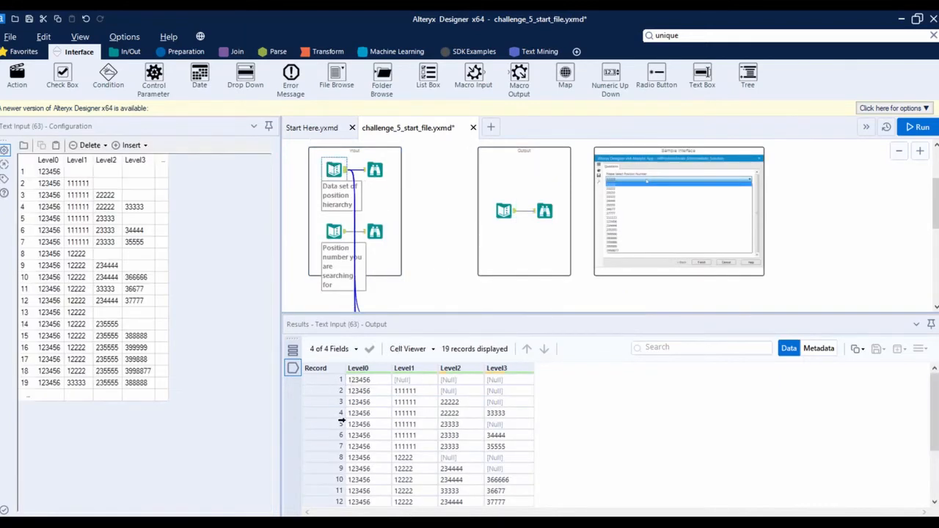
{"action": "scroll", "coordinate": [400, 213], "scroll_direction": "down", "scroll_amount": 2}
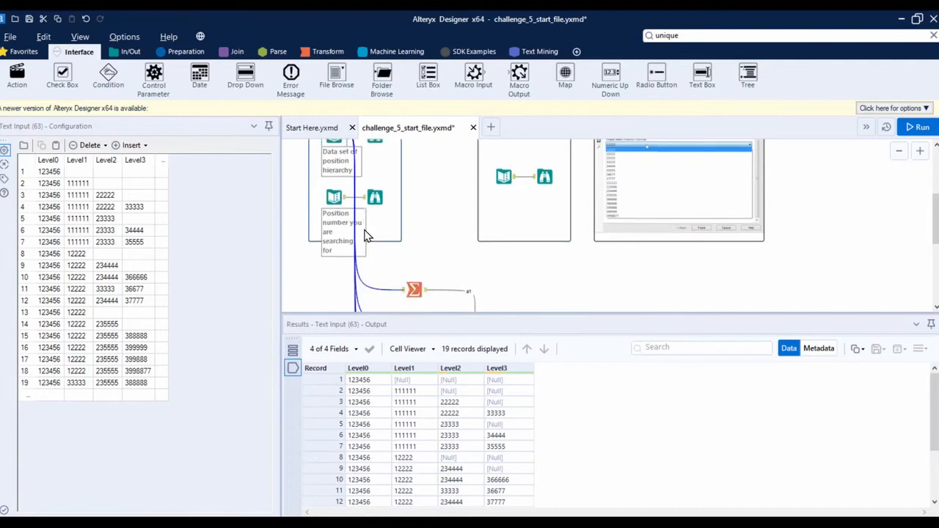
Place a Filter tool above the Unique tool, connected to the position hierarchy data set
{"action": "scroll", "coordinate": [400, 213], "scroll_direction": "up", "scroll_amount": 1}
{"action": "left_click", "coordinate": [187, 52]}
{"action": "left_click_drag", "start_coordinate": [109, 74], "coordinate": [442, 266]}
{"action": "left_click_drag", "start_coordinate": [343, 158], "coordinate": [627, 288]}
{"action": "scroll", "coordinate": [658, 300], "scroll_direction": "down", "scroll_amount": 2}
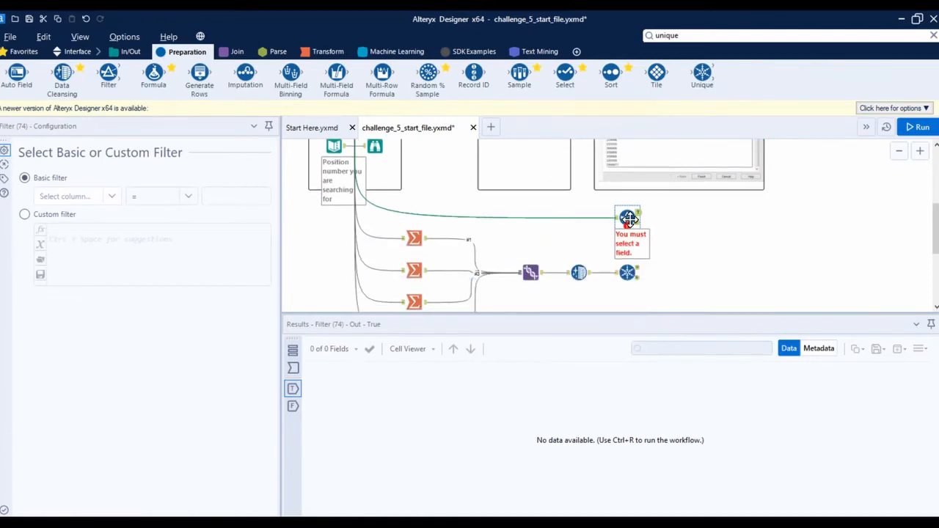
Base the filter on the Level0 column, then switch to a custom filter with the condition [Level0] = 33333
{"action": "left_click", "coordinate": [103, 196]}
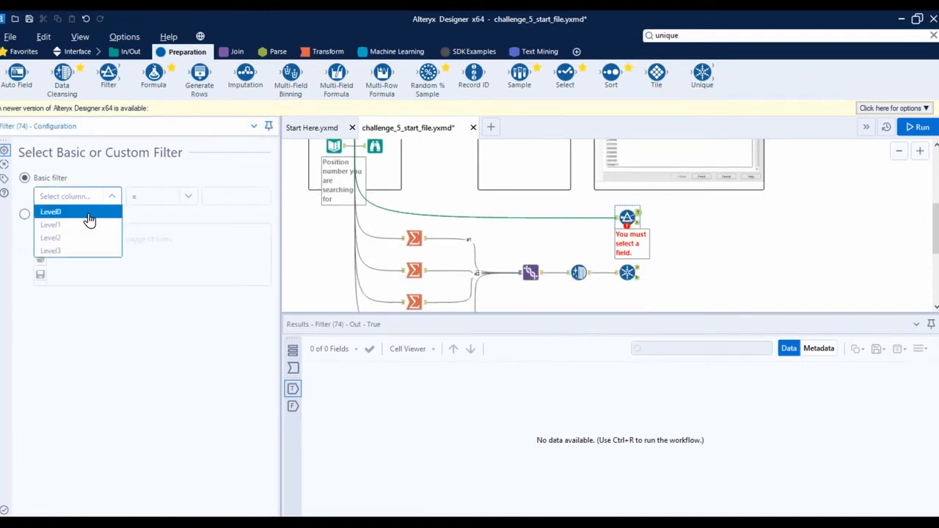
{"action": "left_click", "coordinate": [89, 212]}
{"action": "left_click", "coordinate": [73, 192]}
{"action": "left_click", "coordinate": [291, 367]}
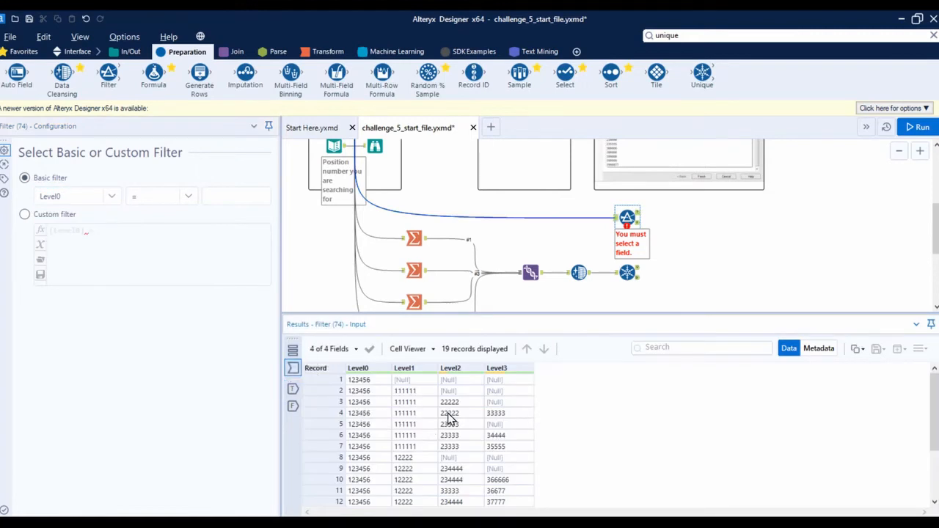
{"action": "left_click", "coordinate": [60, 216]}
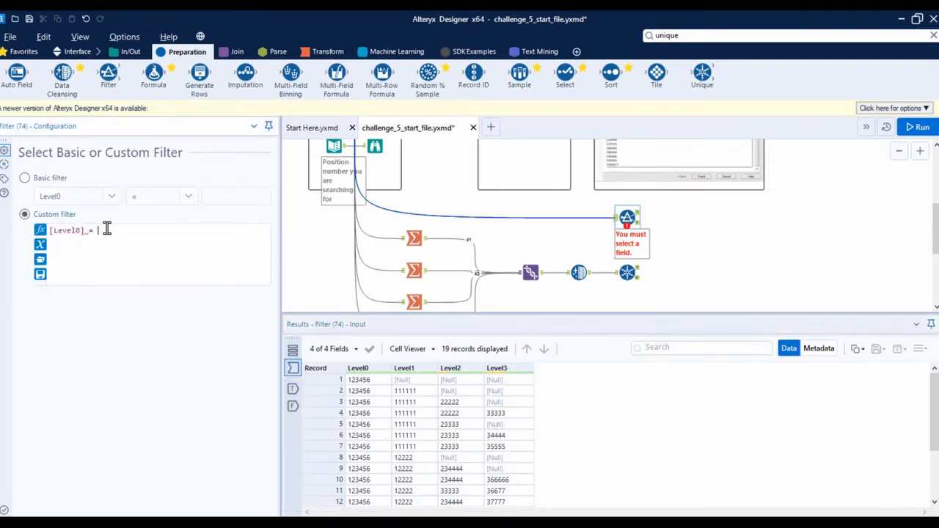
{"action": "left_click_drag", "start_coordinate": [105, 228], "coordinate": [49, 229]}
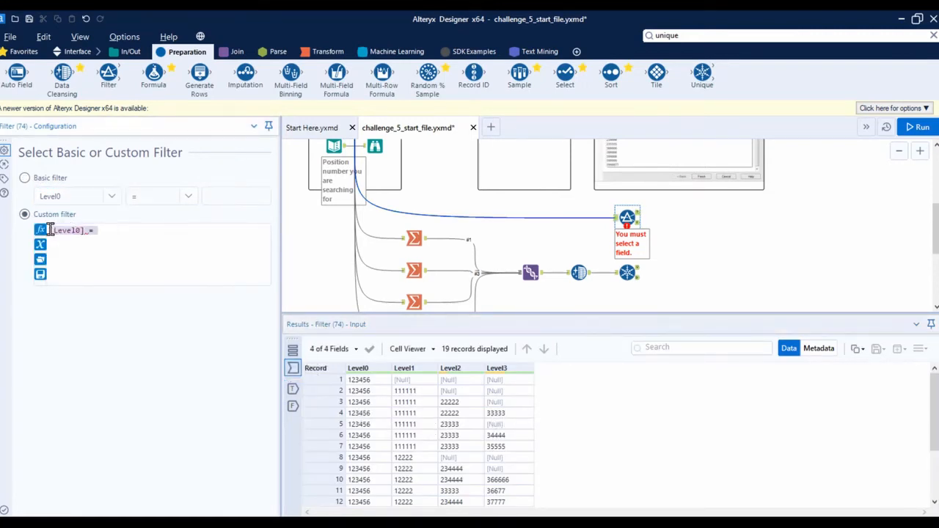
{"action": "left_click", "coordinate": [120, 234]}
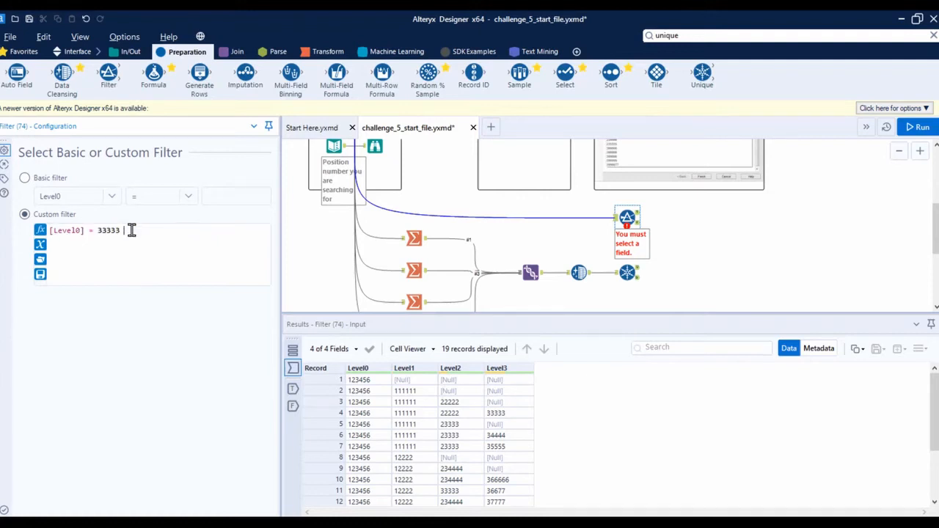
Extend the custom filter with the OR condition || [Level1]= 33333
{"action": "type", "text": "|"}
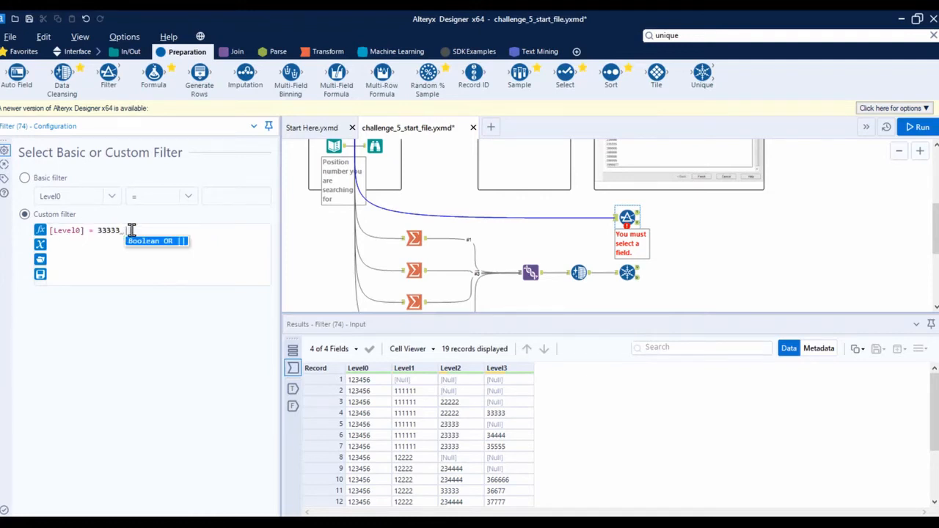
{"action": "type", "text": "| le"}
{"action": "type", "text": "vel"}
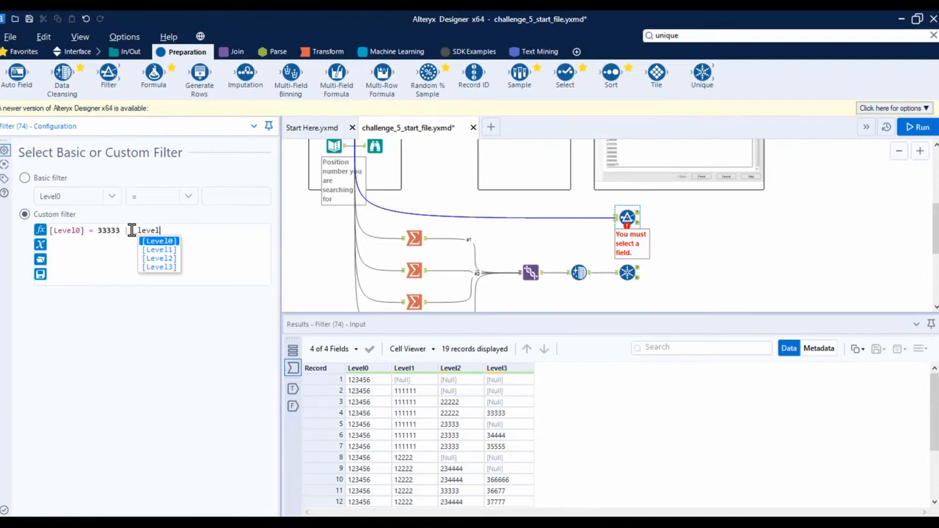
{"action": "key", "text": "Down"}
{"action": "key", "text": "Return"}
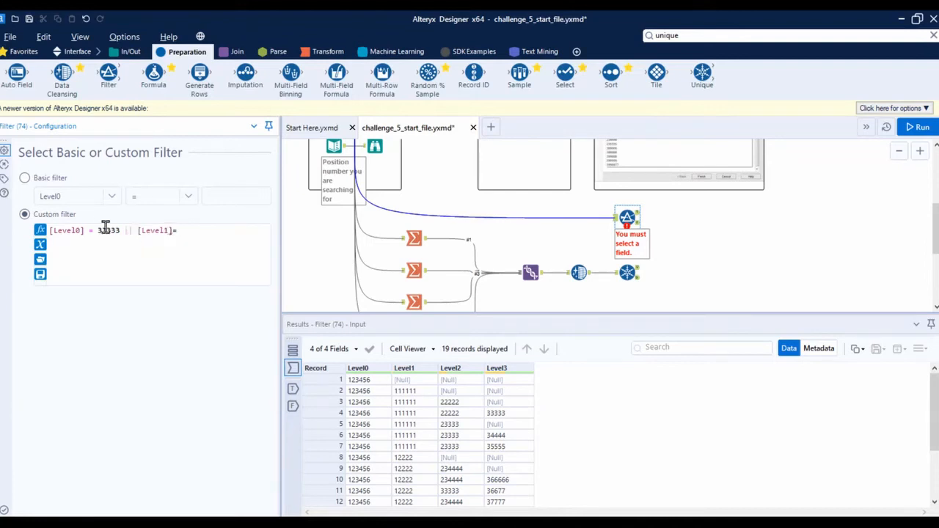
{"action": "type", "text": "= 33333|| lev"}
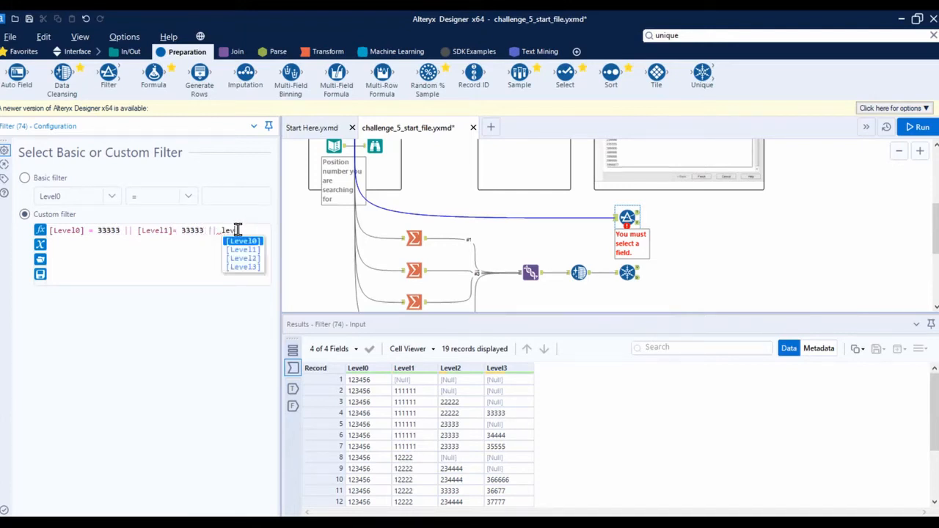
{"action": "type", "text": "el2 = 33333"}
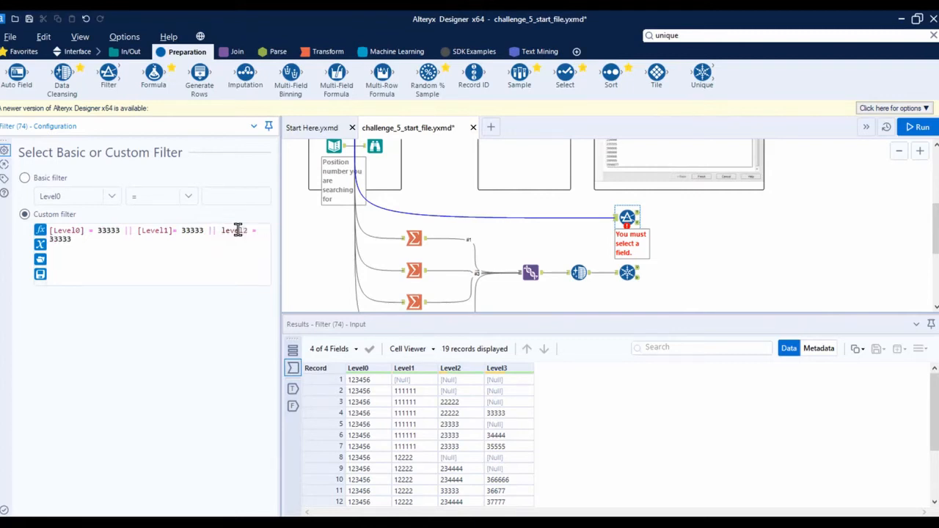
{"action": "type", "text": " ||"}
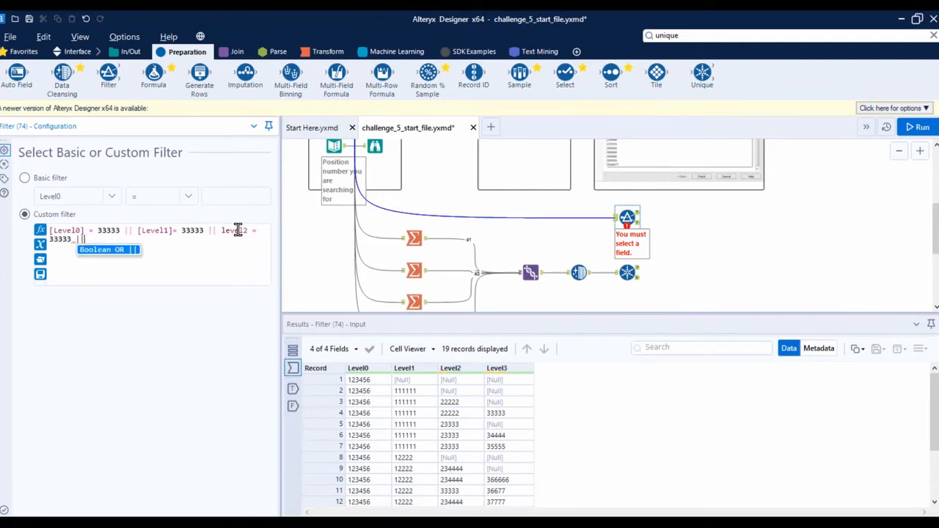
{"action": "type", "text": " level"}
{"action": "type", "text": "3"}
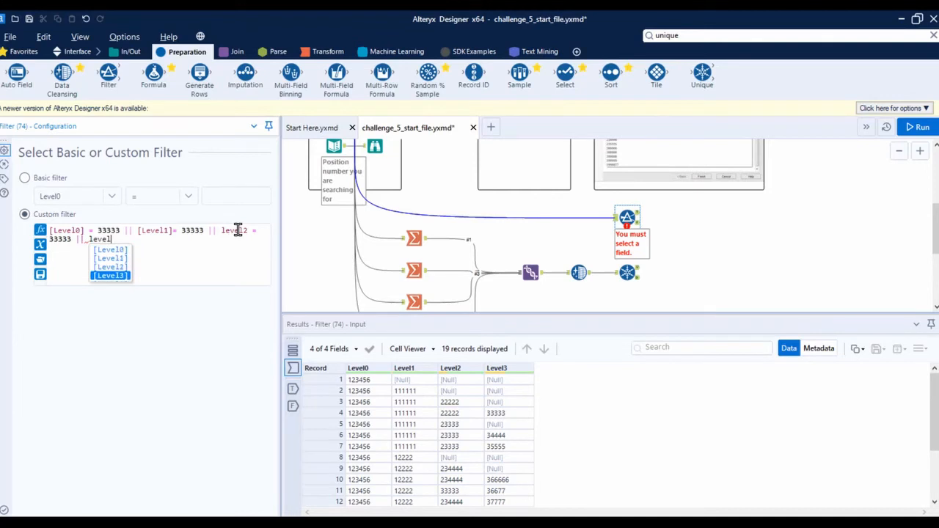
Extend the custom filter with the OR conditions || level2 = 33333 and || [Level3] = 33333
{"action": "key", "text": "Return"}
{"action": "type", "text": "= 33333"}
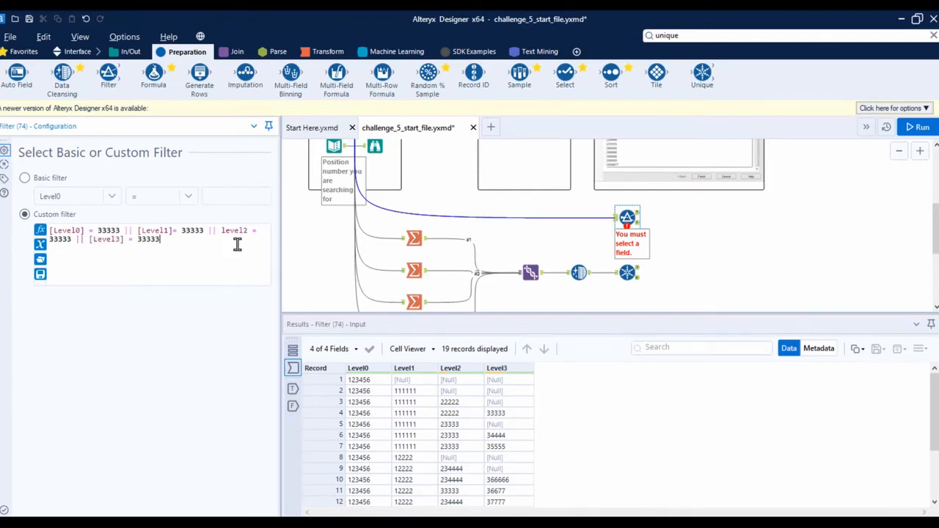
Run the workflow and display the Filter tool's True output
{"action": "left_click", "coordinate": [679, 238]}
{"action": "key", "text": "ctrl+r"}
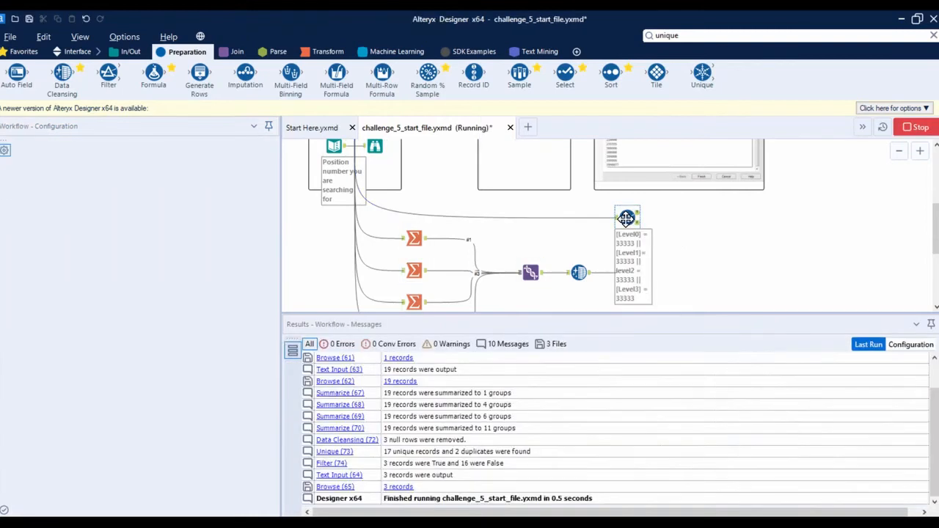
{"action": "left_click", "coordinate": [625, 218]}
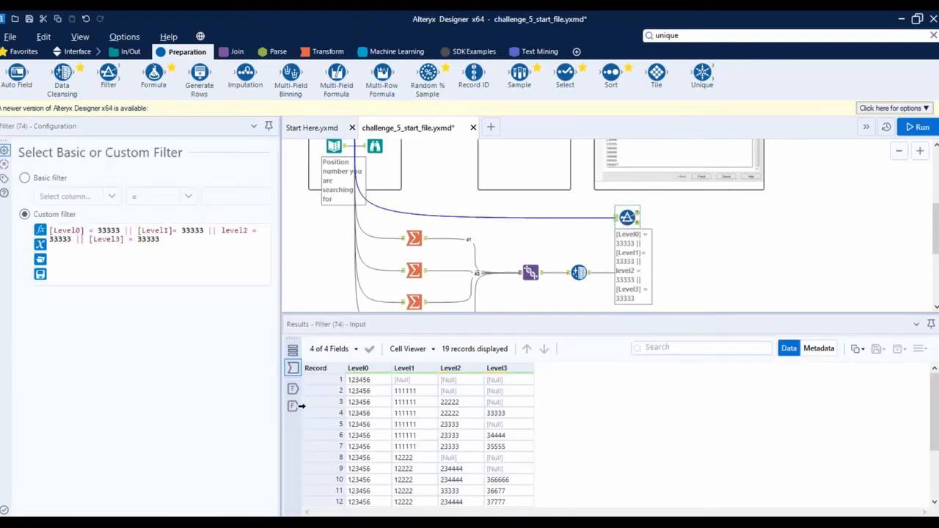
{"action": "left_click", "coordinate": [293, 406]}
{"action": "left_click", "coordinate": [292, 389]}
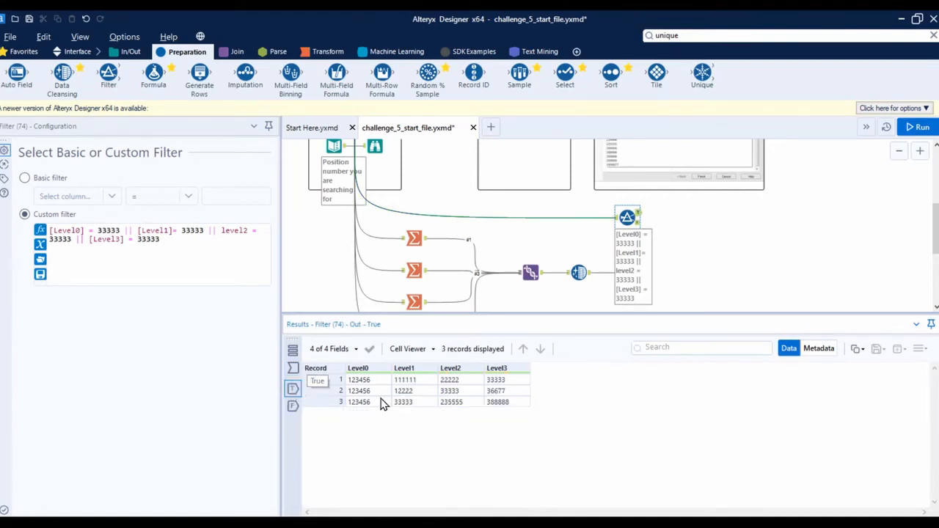
Compare the columns and records of the expected output table with the Filter tool's True output
{"action": "scroll", "coordinate": [532, 194], "scroll_direction": "up", "scroll_amount": 2}
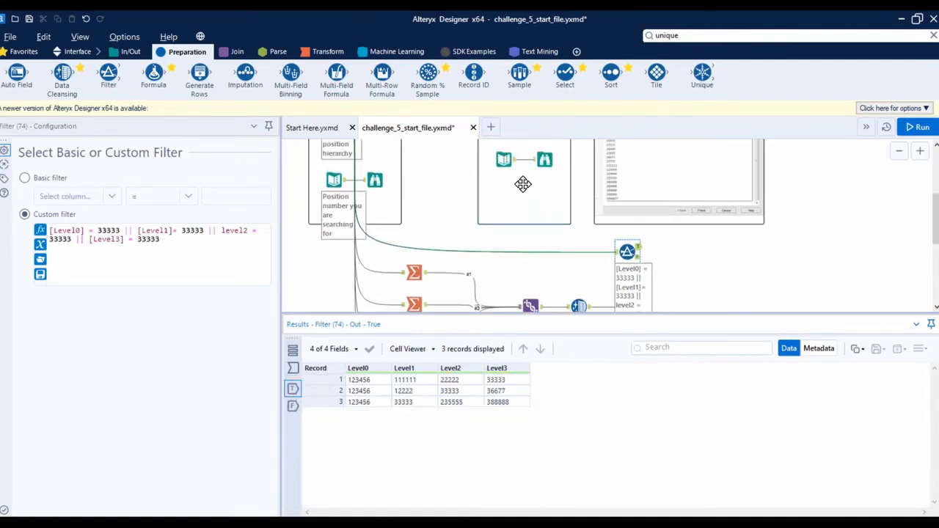
{"action": "left_click", "coordinate": [505, 162]}
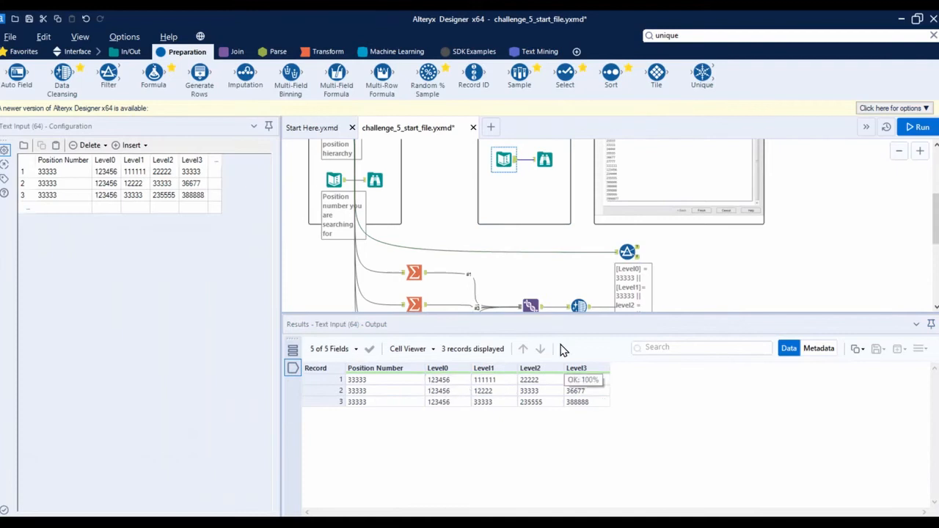
{"action": "left_click", "coordinate": [622, 255]}
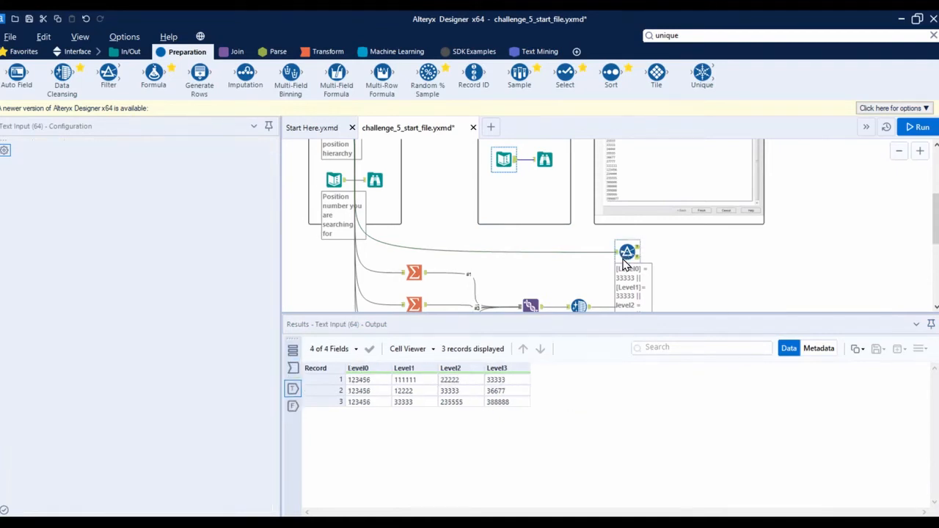
{"action": "left_click", "coordinate": [503, 163]}
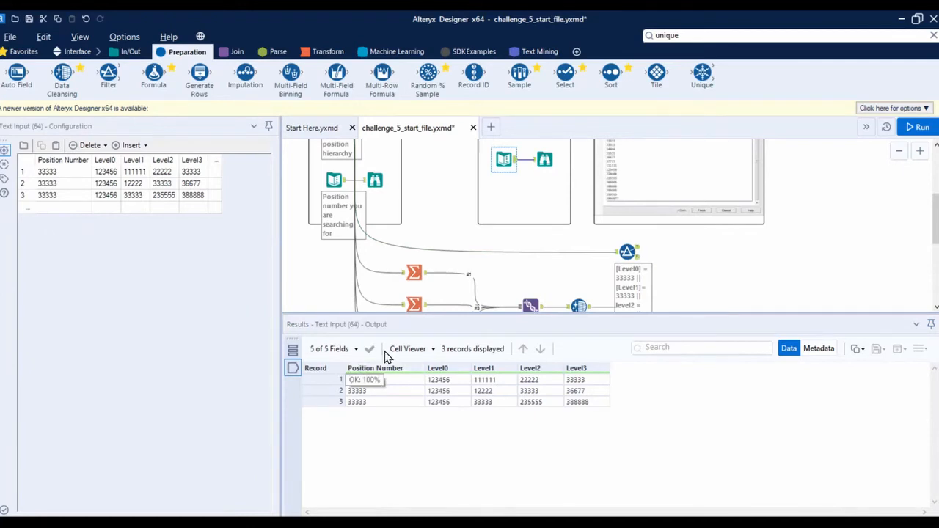
Make room on the canvas by shrinking the results area, shifting the Filter further along and moving the Summarize-to-Unique branch lower
{"action": "left_click_drag", "start_coordinate": [626, 253], "coordinate": [701, 255]}
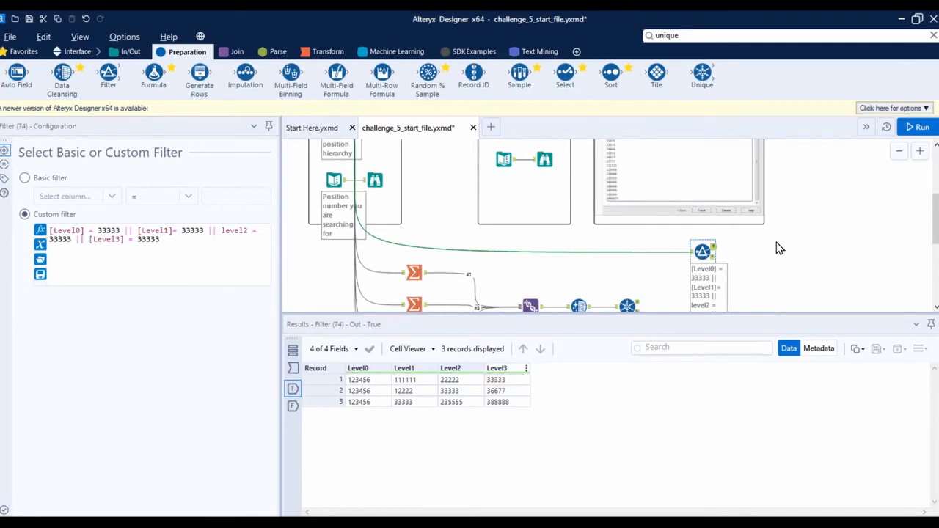
{"action": "scroll", "coordinate": [779, 249], "scroll_direction": "down", "scroll_amount": 1}
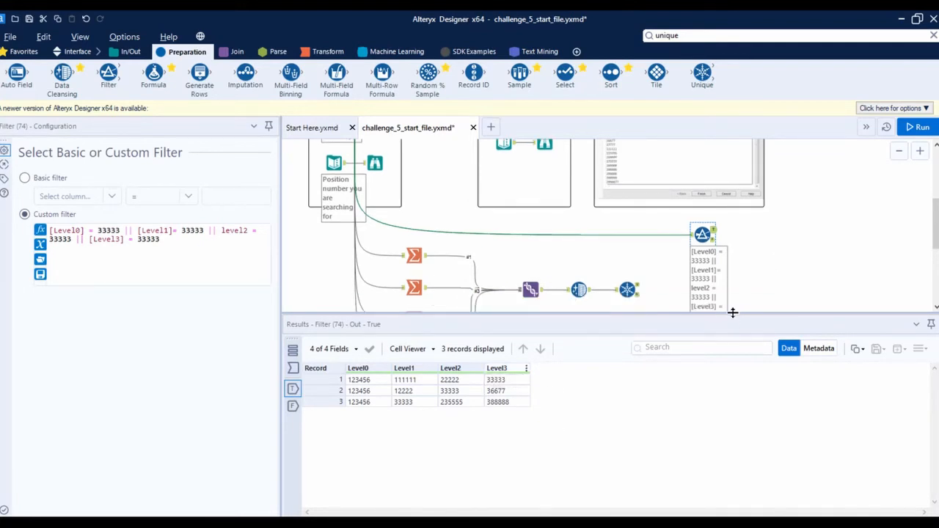
{"action": "left_click_drag", "start_coordinate": [732, 312], "coordinate": [729, 444]}
{"action": "left_click_drag", "start_coordinate": [658, 390], "coordinate": [396, 254]}
{"action": "left_click_drag", "start_coordinate": [414, 255], "coordinate": [395, 330]}
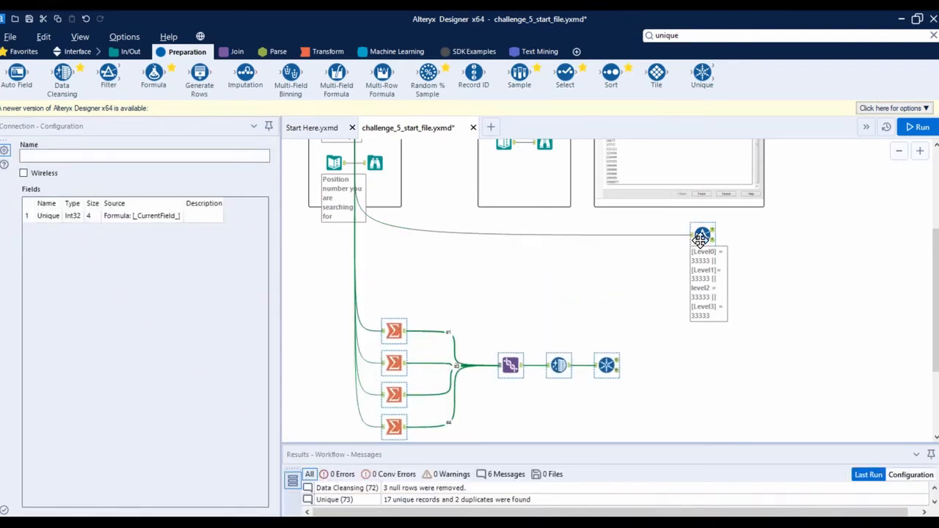
{"action": "mouse_move", "coordinate": [703, 235]}
{"action": "left_mouse_down"}
{"action": "mouse_move", "coordinate": [639, 236]}
{"action": "mouse_move", "coordinate": [703, 252]}
{"action": "left_mouse_up"}
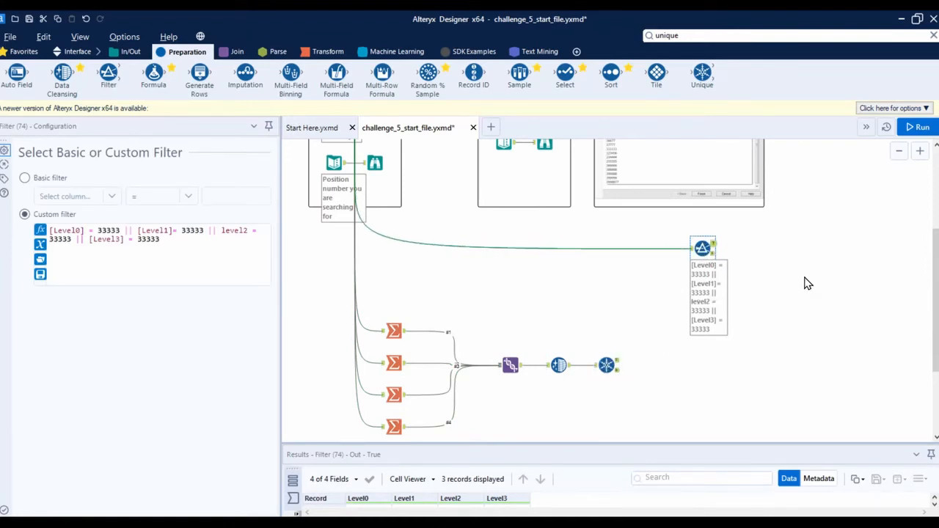
Check the searched position number input, then place a new Text Input tool directly below the Filter
{"action": "scroll", "coordinate": [823, 326], "scroll_direction": "up", "scroll_amount": 2}
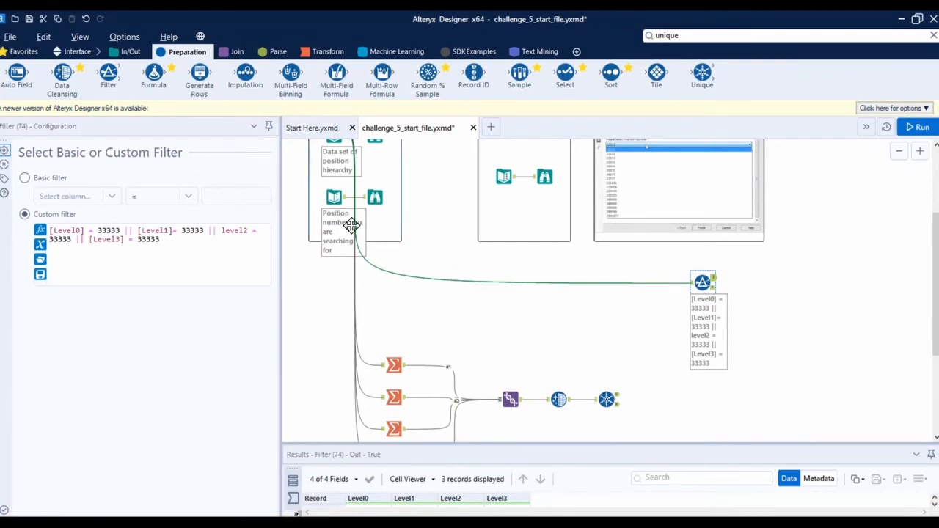
{"action": "left_click", "coordinate": [332, 197]}
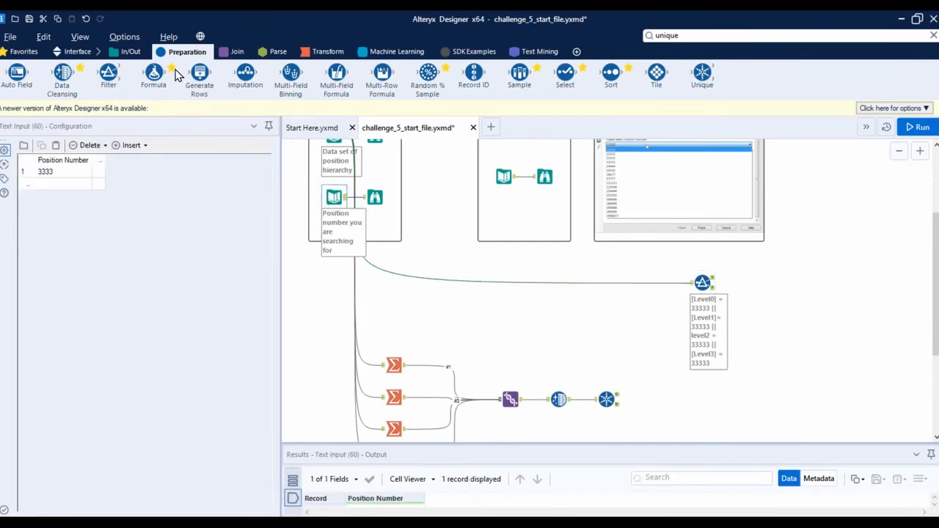
{"action": "left_click", "coordinate": [121, 51]}
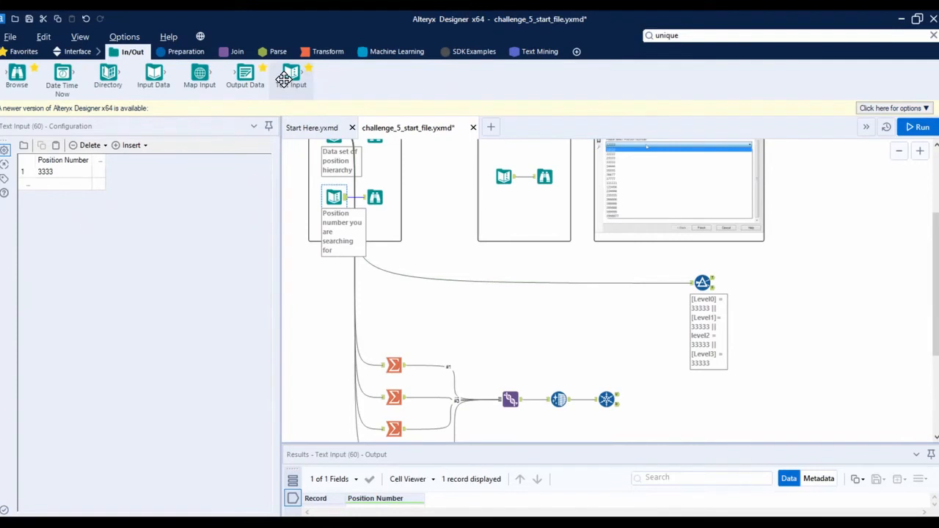
{"action": "left_click", "coordinate": [317, 272]}
{"action": "scroll", "coordinate": [512, 262], "scroll_direction": "down", "scroll_amount": 1}
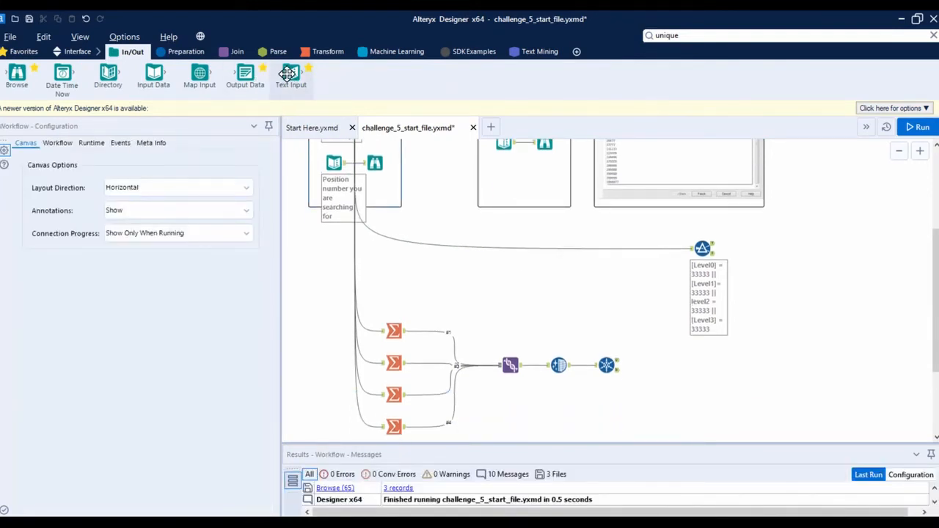
{"action": "mouse_move", "coordinate": [292, 77]}
{"action": "left_mouse_down"}
{"action": "mouse_move", "coordinate": [727, 329]}
{"action": "mouse_move", "coordinate": [709, 352]}
{"action": "left_mouse_up"}
Enlarge the results area and examine which column of the expected output is missing from the Filter's True output
{"action": "left_click", "coordinate": [702, 248]}
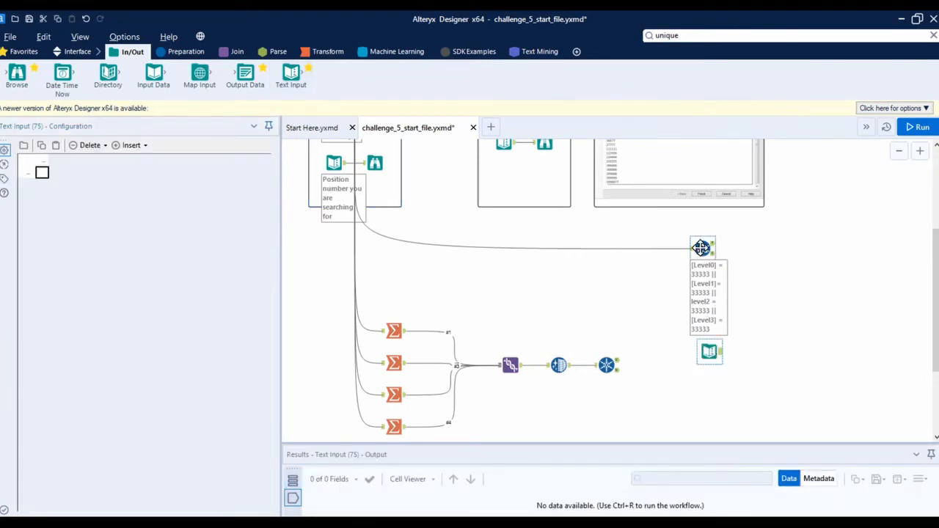
{"action": "left_click_drag", "start_coordinate": [418, 443], "coordinate": [422, 318]}
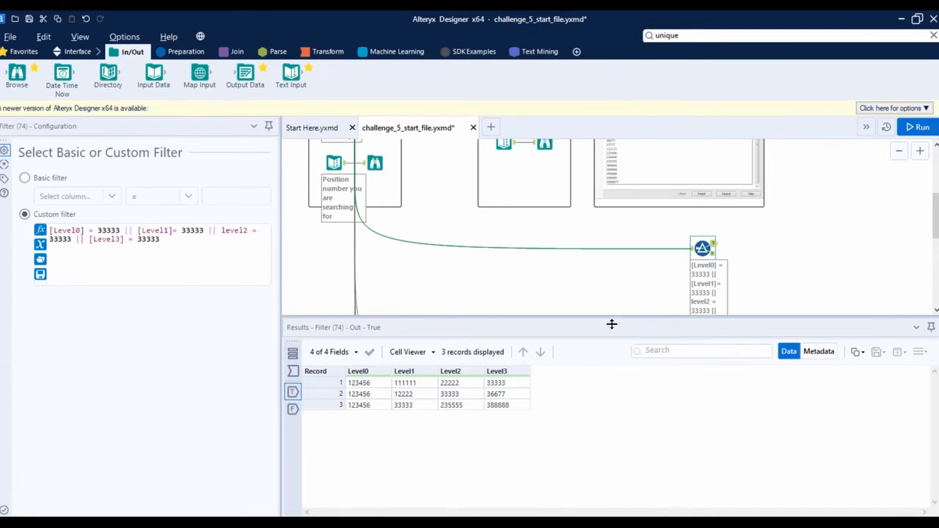
{"action": "left_click_drag", "start_coordinate": [612, 324], "coordinate": [616, 367]}
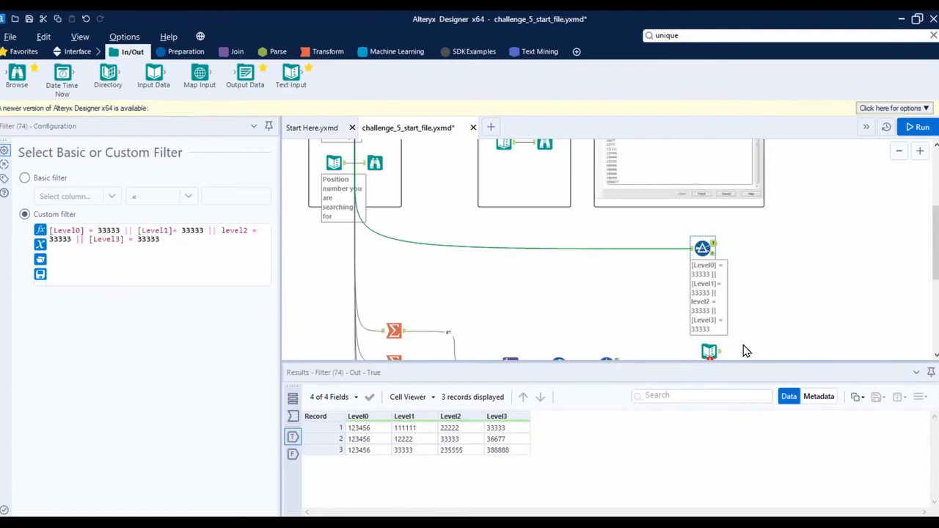
{"action": "scroll", "coordinate": [743, 351], "scroll_direction": "down", "scroll_amount": 1}
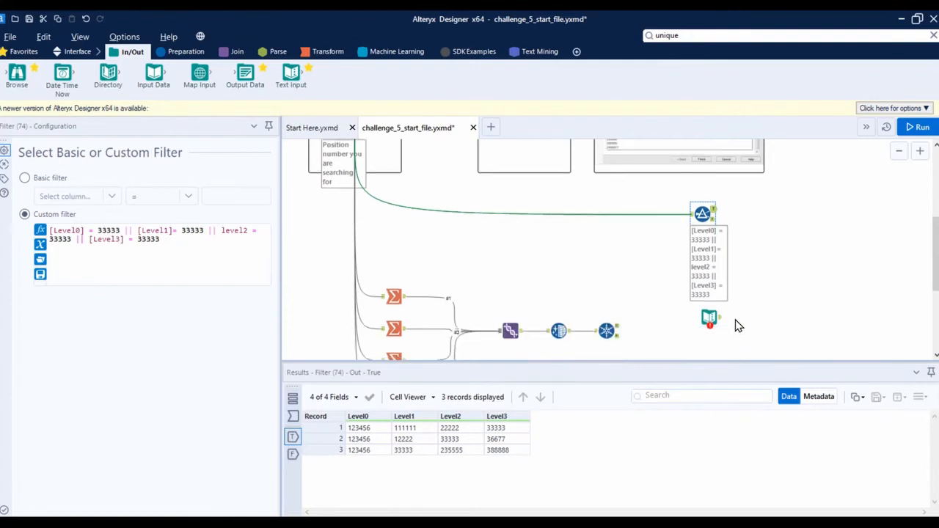
{"action": "left_click_drag", "start_coordinate": [709, 317], "coordinate": [708, 318]}
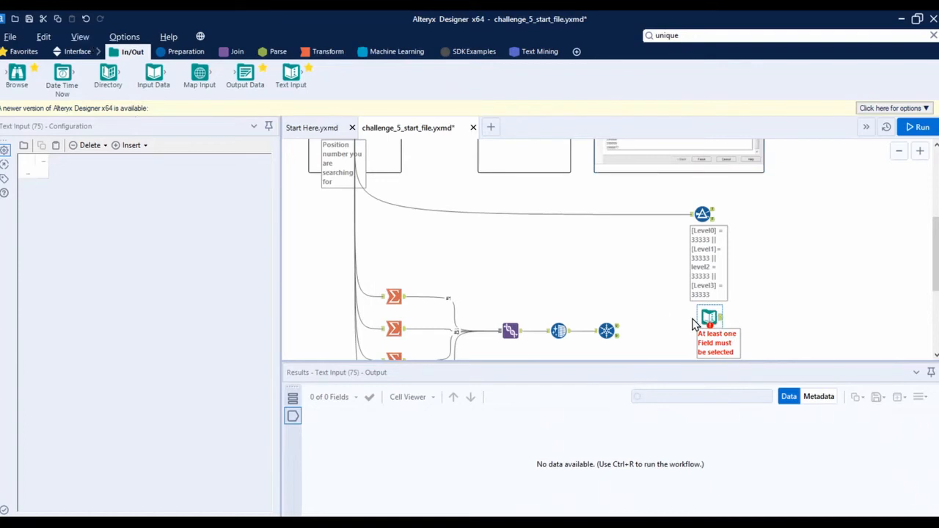
{"action": "scroll", "coordinate": [703, 220], "scroll_direction": "up", "scroll_amount": 1}
{"action": "left_click", "coordinate": [504, 161]}
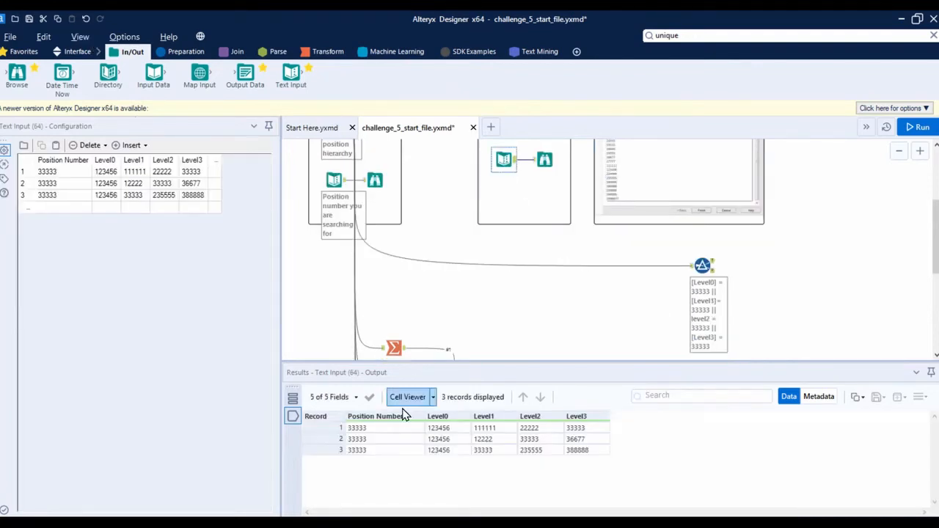
{"action": "scroll", "coordinate": [596, 301], "scroll_direction": "down", "scroll_amount": 3}
Give the new Text Input a Position Number column containing one row with the placeholder Value
{"action": "left_click_drag", "start_coordinate": [292, 74], "coordinate": [708, 299]}
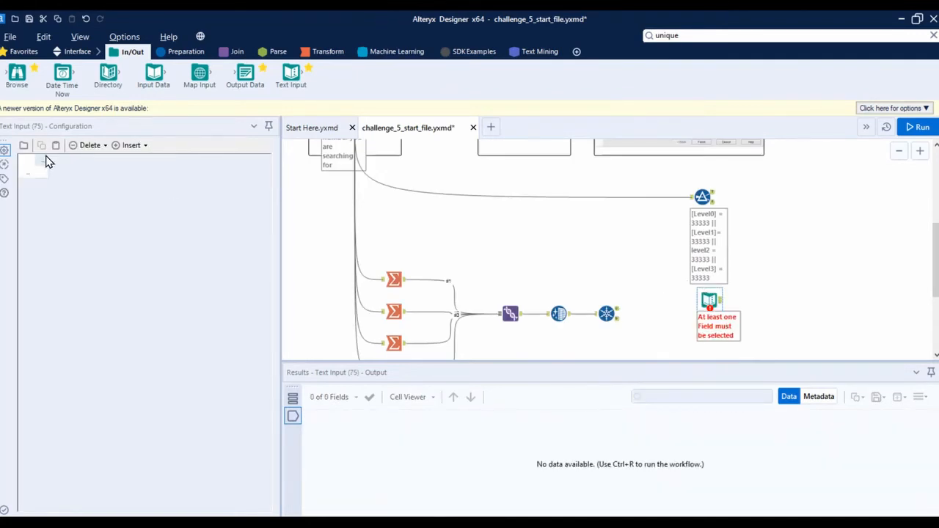
{"action": "left_click", "coordinate": [43, 163]}
{"action": "type", "text": "Position"}
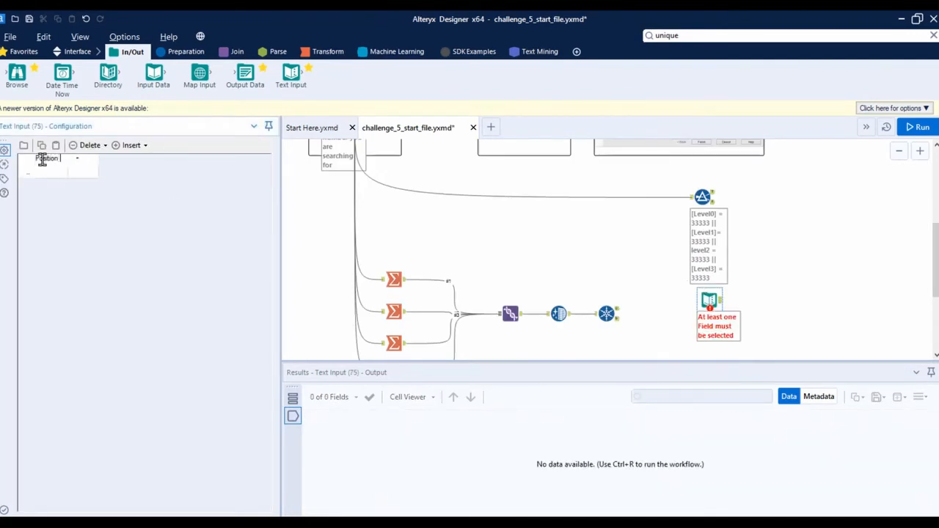
{"action": "type", "text": " Number"}
{"action": "left_click", "coordinate": [68, 174]}
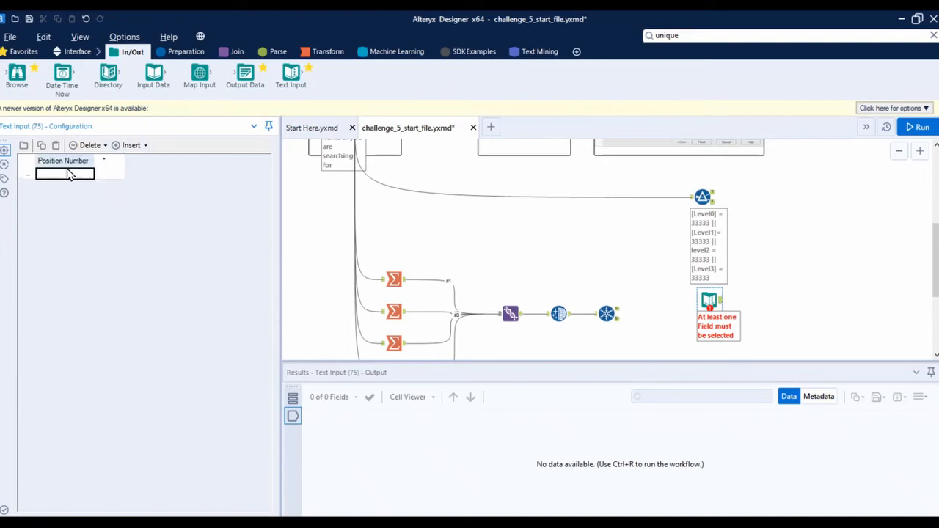
{"action": "type", "text": "Value"}
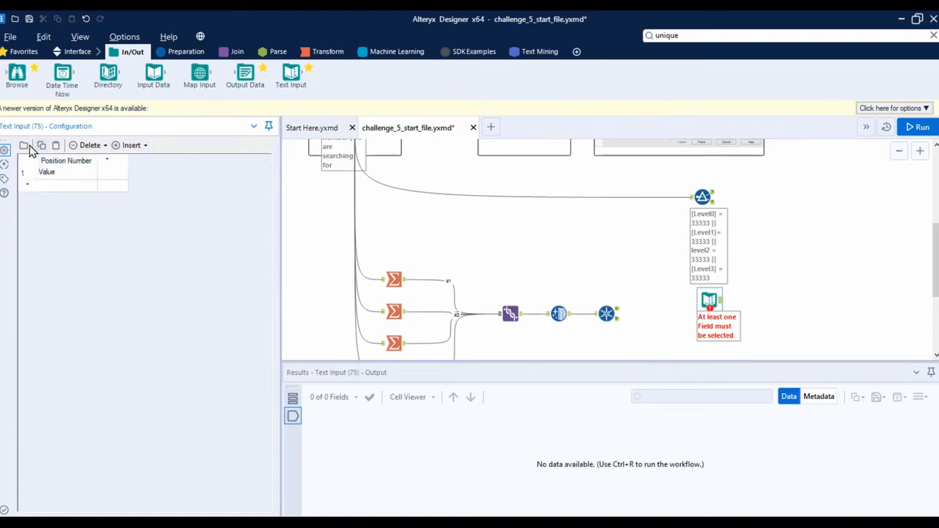
{"action": "left_click", "coordinate": [680, 285]}
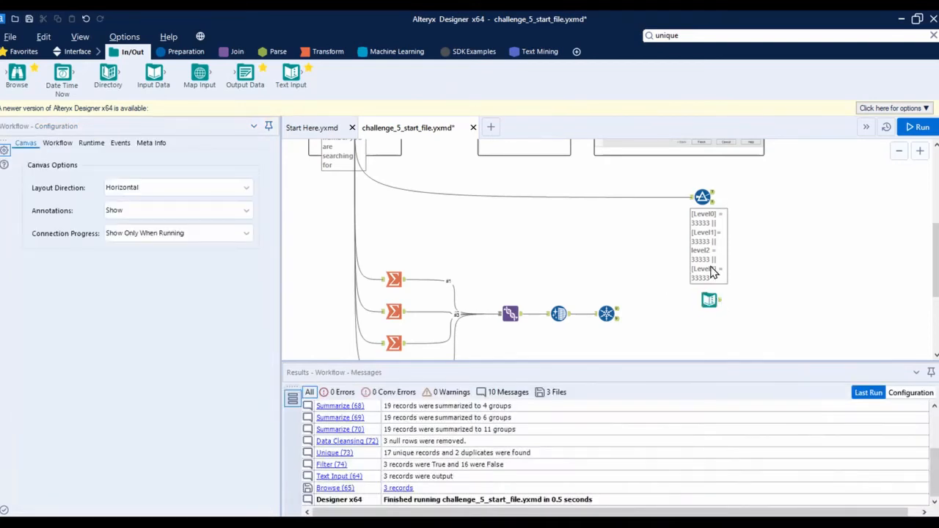
Place an Append Fields tool beyond the Filter and new Text Input, and recheck the expected output's columns
{"action": "left_click", "coordinate": [237, 53]}
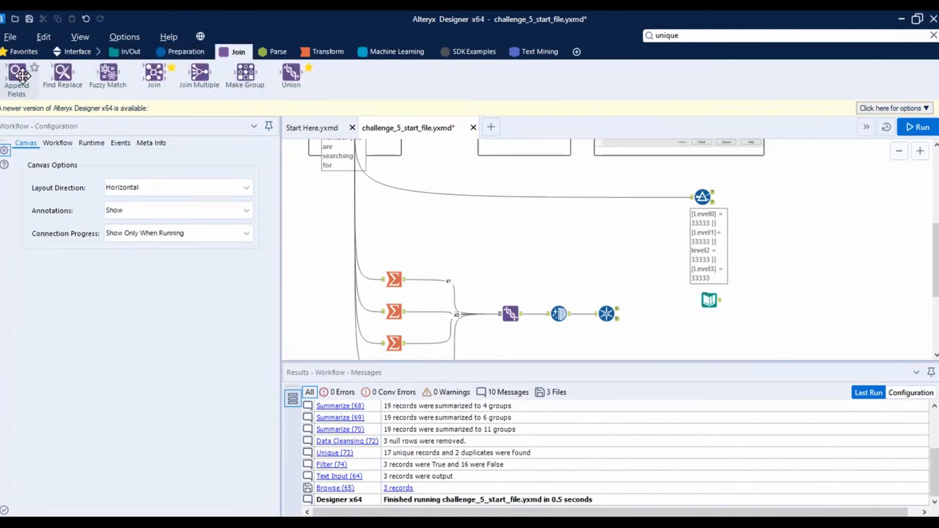
{"action": "left_click_drag", "start_coordinate": [17, 73], "coordinate": [819, 262]}
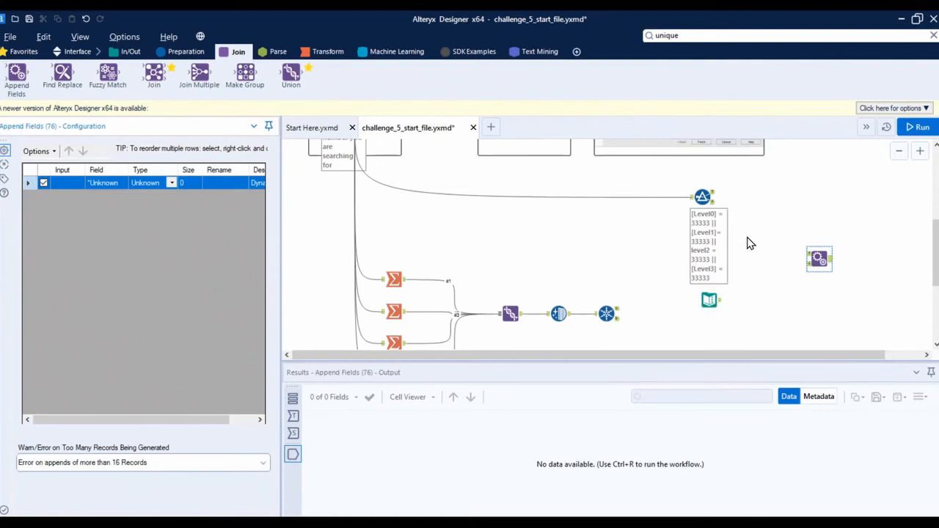
{"action": "scroll", "coordinate": [737, 248], "scroll_direction": "up", "scroll_amount": 1}
{"action": "left_click", "coordinate": [503, 176]}
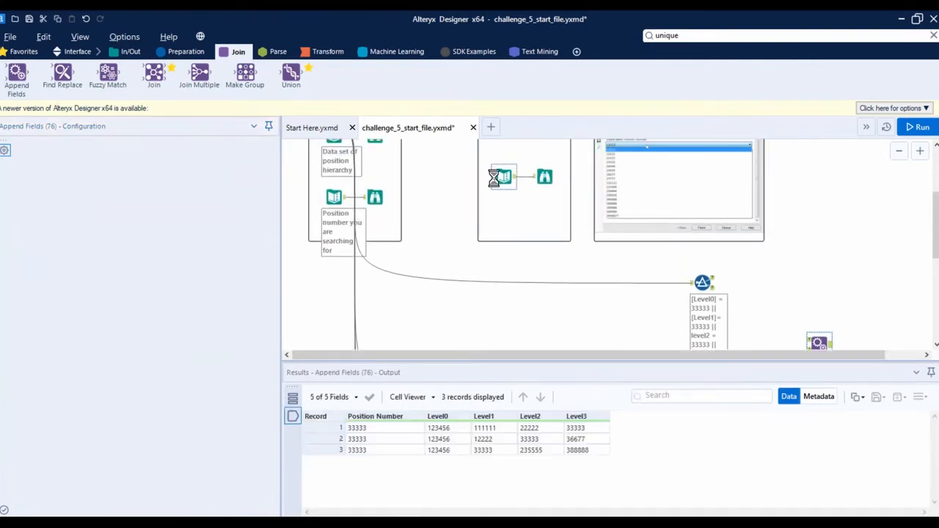
{"action": "scroll", "coordinate": [826, 283], "scroll_direction": "down", "scroll_amount": 1}
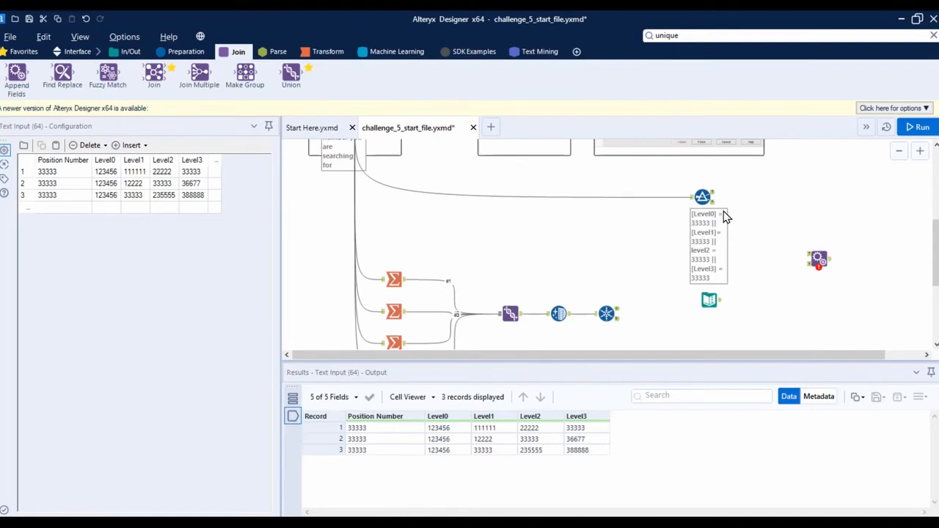
Connect the Filter's True output to the Append Fields target input and the new Text Input to its source input
{"action": "left_click_drag", "start_coordinate": [712, 196], "coordinate": [810, 259]}
{"action": "left_click_drag", "start_coordinate": [723, 300], "coordinate": [821, 270]}
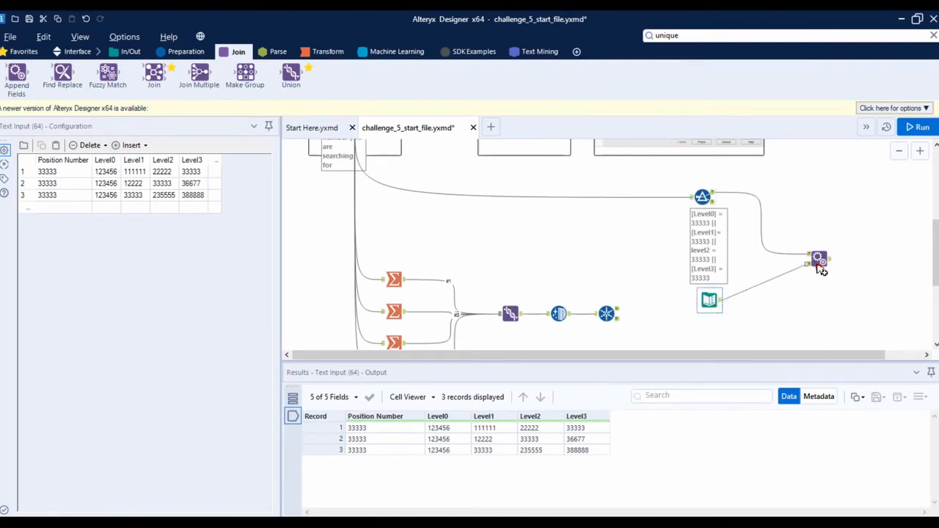
{"action": "left_click", "coordinate": [819, 260]}
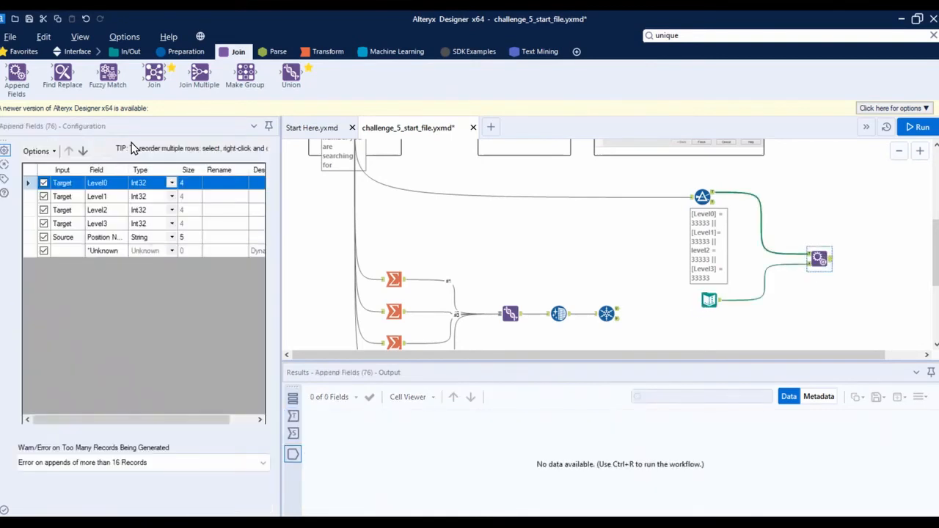
Move the Position Number field to the top of the Append Fields field order, above Level0
{"action": "left_click", "coordinate": [30, 238]}
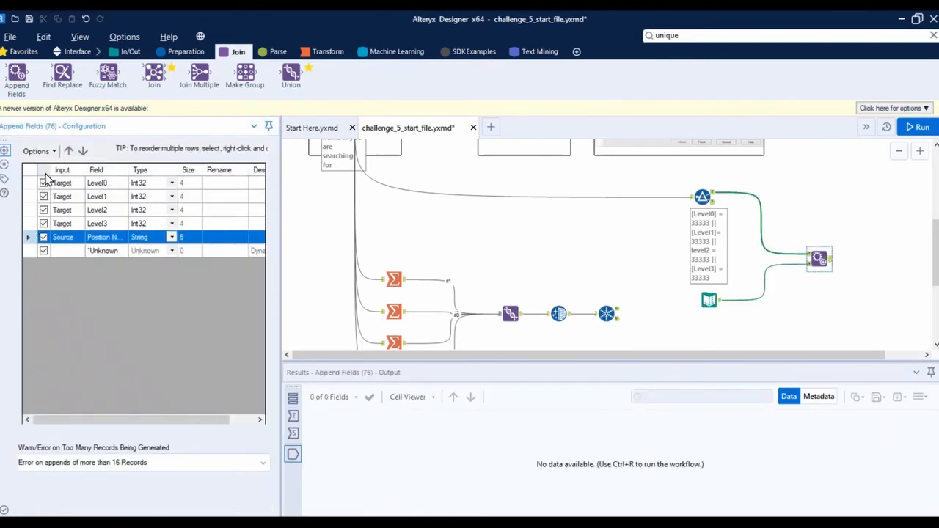
{"action": "double_click", "coordinate": [68, 152]}
{"action": "left_click", "coordinate": [68, 151]}
{"action": "left_click", "coordinate": [68, 151]}
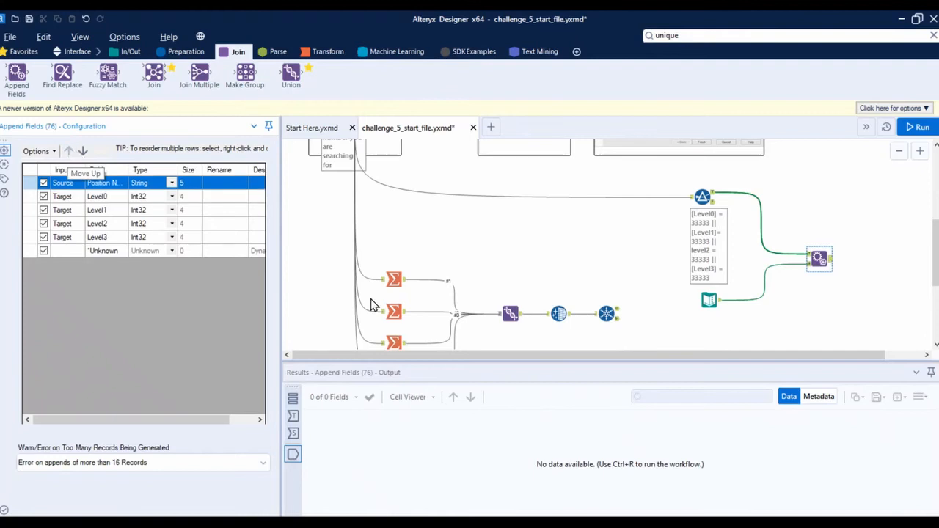
{"action": "left_click", "coordinate": [864, 266]}
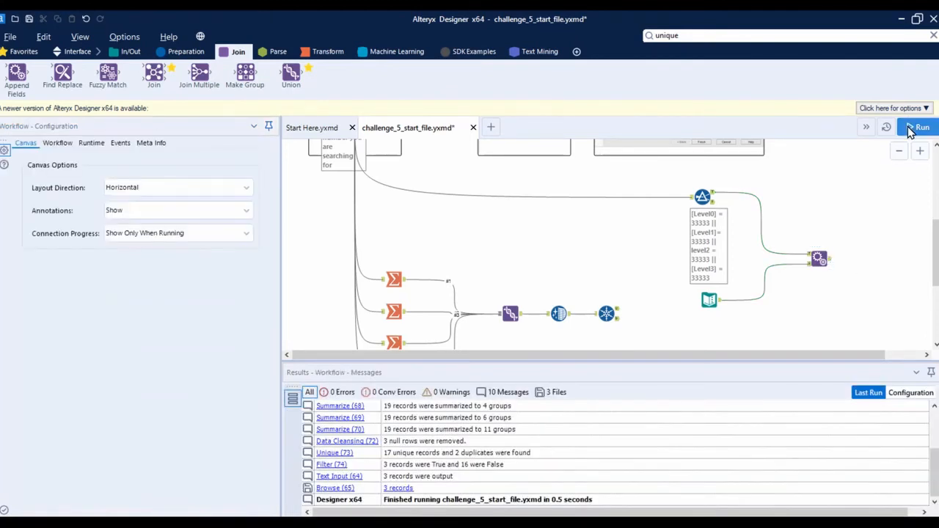
Run the workflow and compare the Append Fields output with the new Text Input's placeholder row
{"action": "left_click", "coordinate": [917, 127]}
{"action": "left_click", "coordinate": [818, 259]}
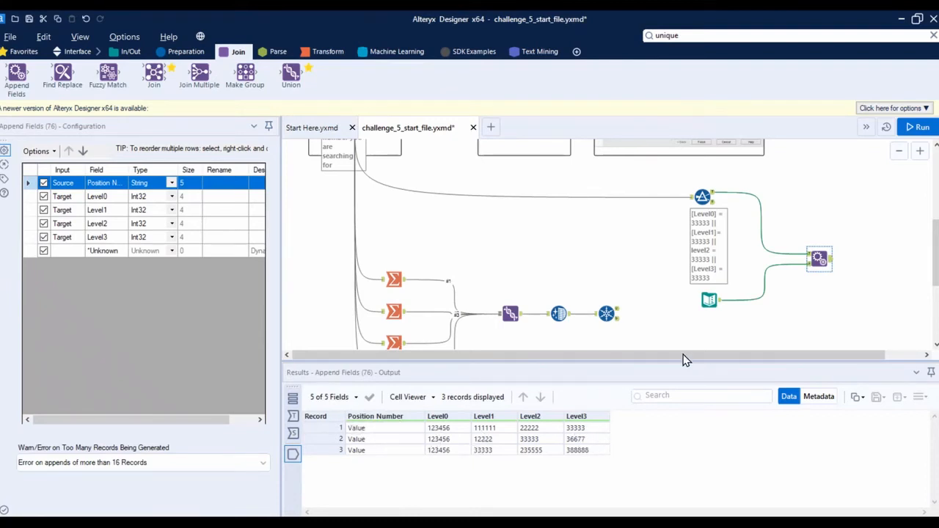
{"action": "left_click", "coordinate": [709, 300]}
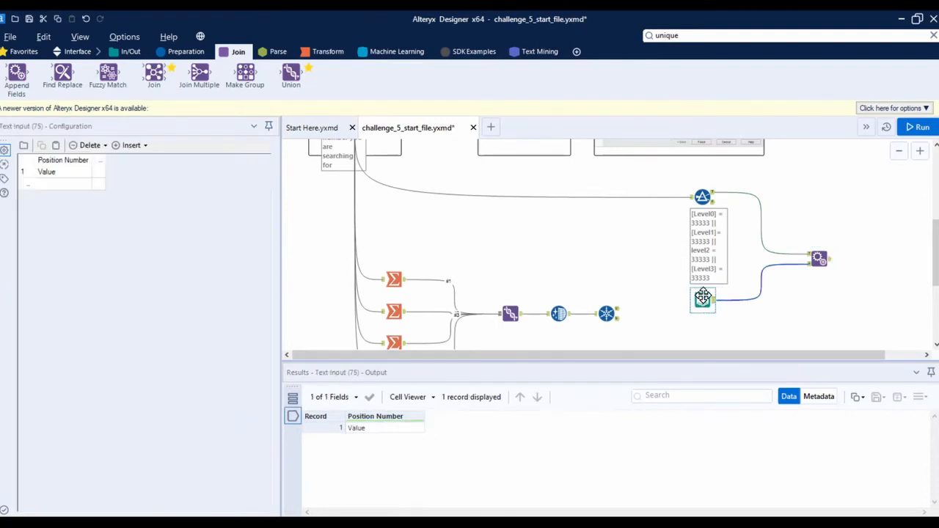
{"action": "left_click", "coordinate": [817, 262]}
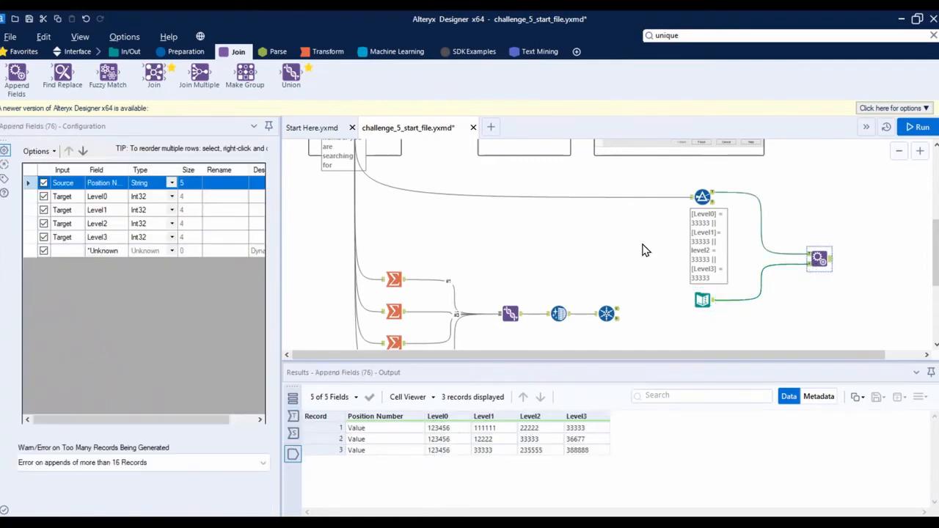
{"action": "left_click", "coordinate": [664, 282]}
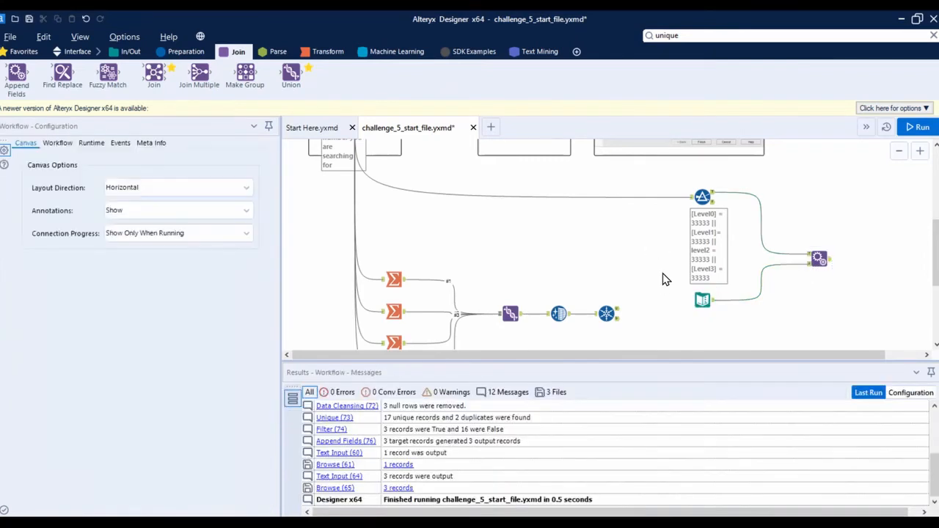
Enlarge the canvas area and examine the sample interface picture for the type of control it uses
{"action": "scroll", "coordinate": [663, 278], "scroll_direction": "down", "scroll_amount": 1}
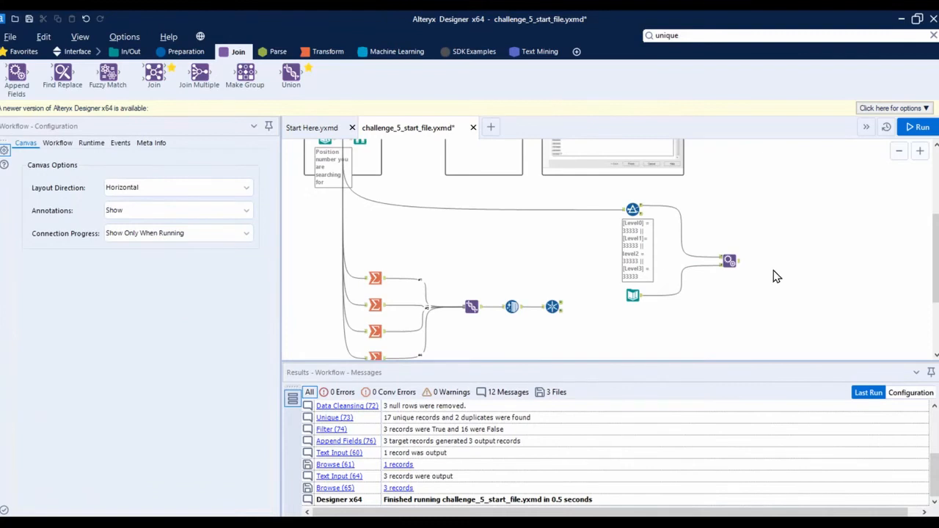
{"action": "scroll", "coordinate": [774, 273], "scroll_direction": "down", "scroll_amount": 1}
{"action": "scroll", "coordinate": [699, 204], "scroll_direction": "up", "scroll_amount": 2}
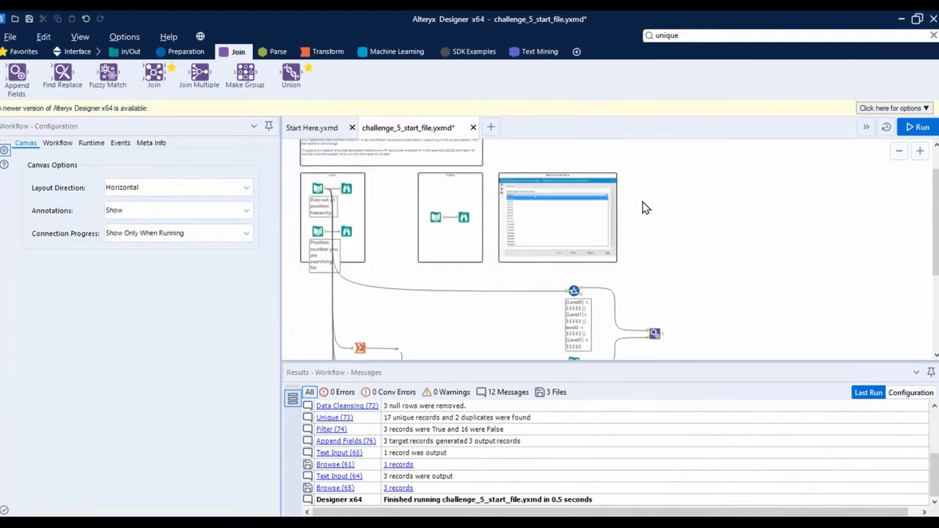
{"action": "scroll", "coordinate": [545, 178], "scroll_direction": "up", "scroll_amount": 4}
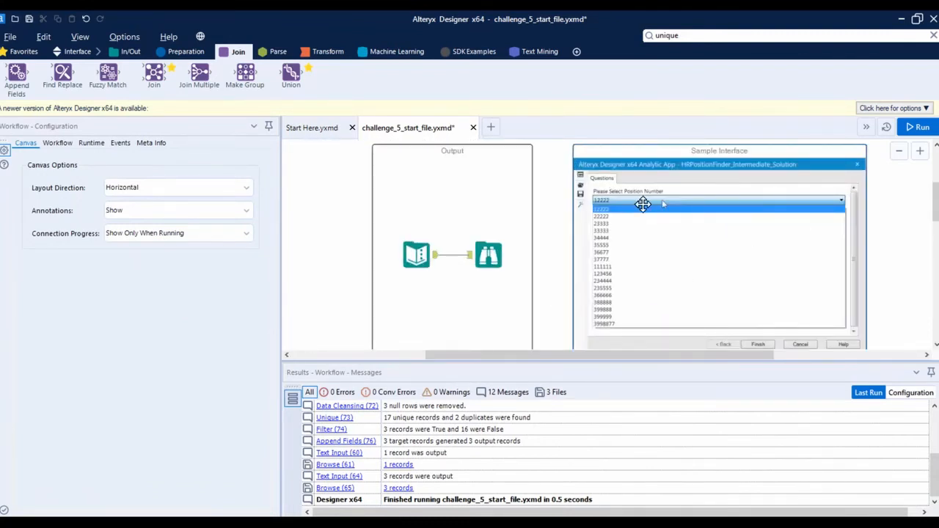
{"action": "left_click_drag", "start_coordinate": [668, 446], "coordinate": [668, 449]}
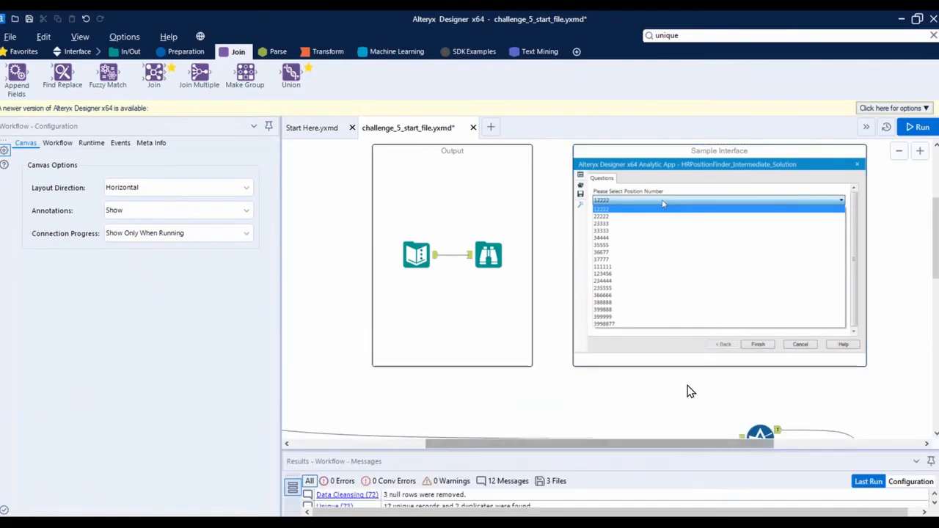
{"action": "scroll", "coordinate": [690, 388], "scroll_direction": "down", "scroll_amount": 3}
{"action": "scroll", "coordinate": [779, 398], "scroll_direction": "down", "scroll_amount": 3}
{"action": "scroll", "coordinate": [801, 394], "scroll_direction": "down", "scroll_amount": 3}
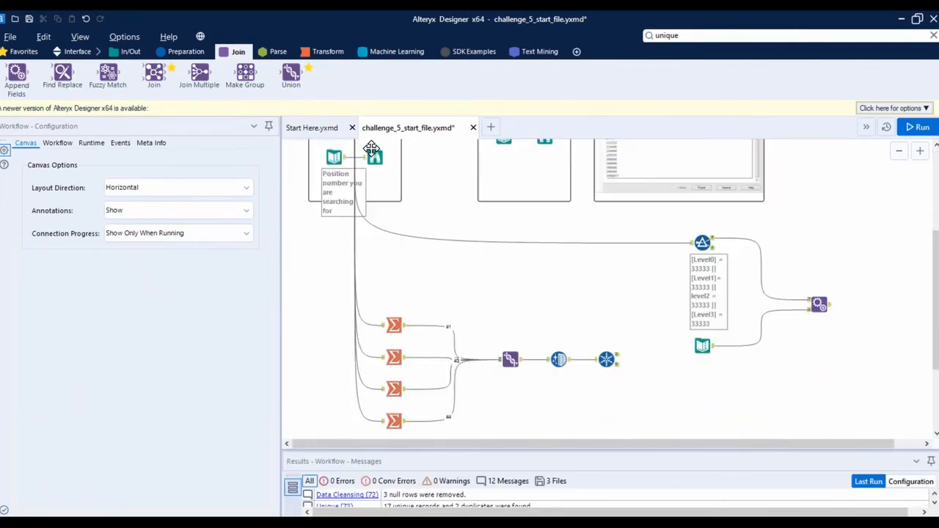
Place a Drop Down interface tool on the canvas near the Append Fields tool
{"action": "left_click", "coordinate": [77, 53]}
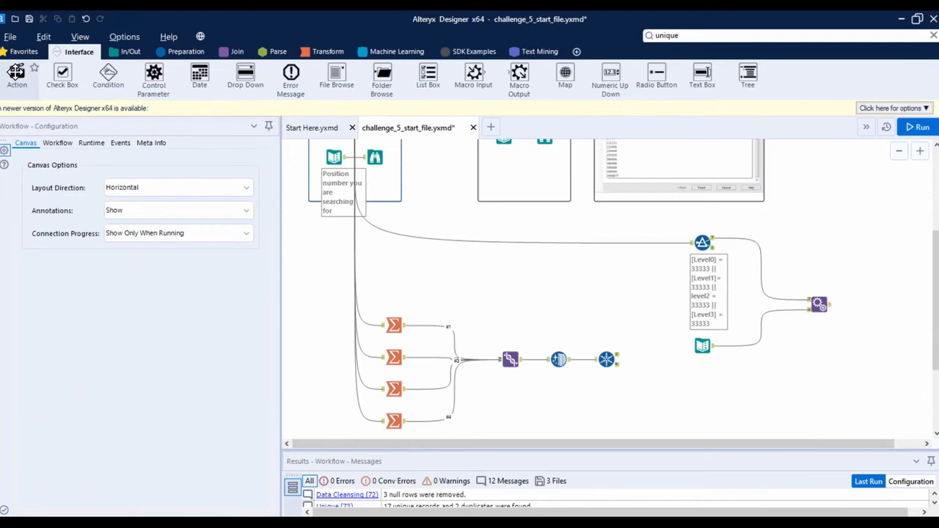
{"action": "scroll", "coordinate": [619, 298], "scroll_direction": "up", "scroll_amount": 3}
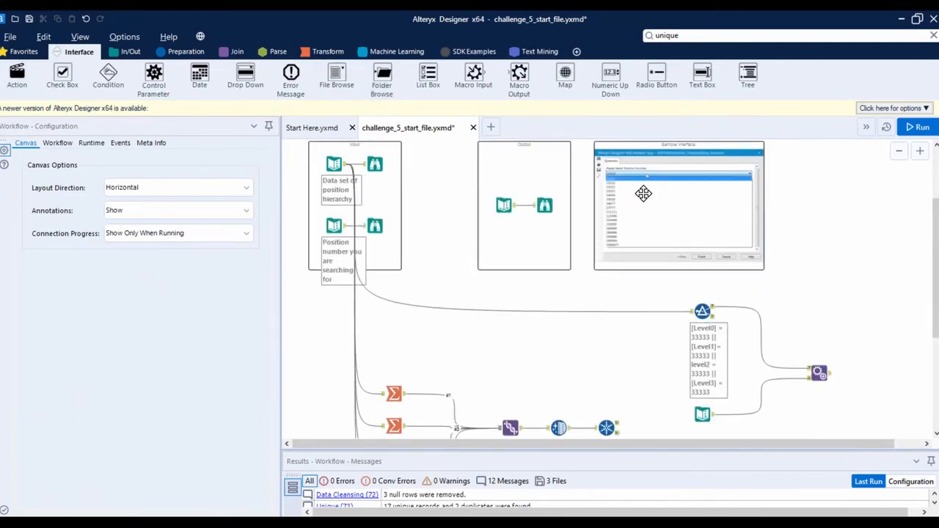
{"action": "scroll", "coordinate": [558, 293], "scroll_direction": "down", "scroll_amount": 4}
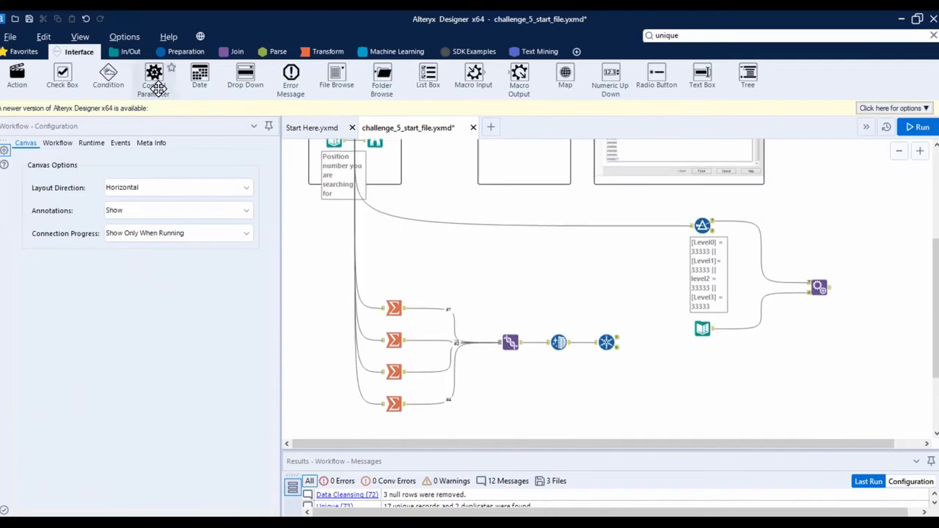
{"action": "left_click_drag", "start_coordinate": [246, 75], "coordinate": [785, 379]}
Lower the Summarize-to-Unique chain, move the Drop Down before the Filter, and shift the Filter, Text Input and Append Fields group away from it
{"action": "scroll", "coordinate": [587, 348], "scroll_direction": "down", "scroll_amount": 3}
{"action": "left_click_drag", "start_coordinate": [367, 208], "coordinate": [656, 369]}
{"action": "left_click_drag", "start_coordinate": [606, 276], "coordinate": [606, 365]}
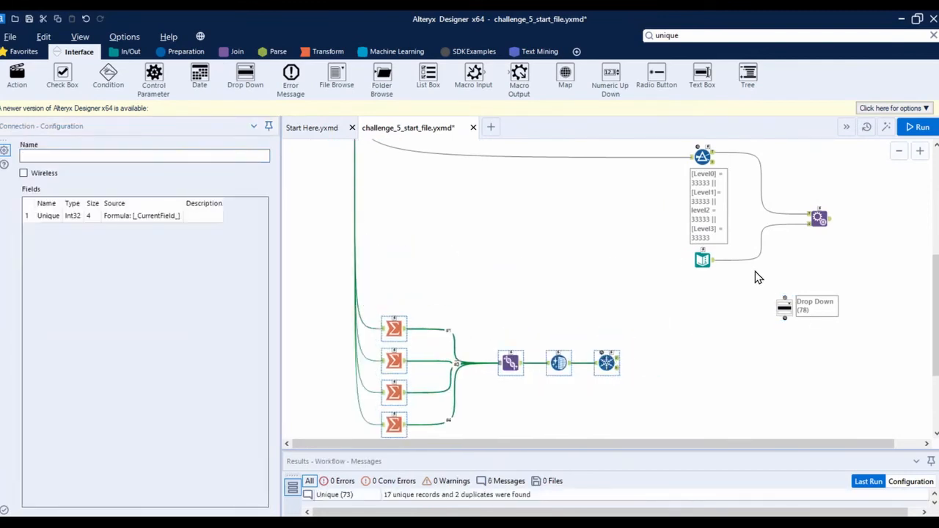
{"action": "scroll", "coordinate": [758, 278], "scroll_direction": "up", "scroll_amount": 2}
{"action": "left_click_drag", "start_coordinate": [790, 357], "coordinate": [550, 261]}
{"action": "left_click_drag", "start_coordinate": [844, 195], "coordinate": [750, 277]}
{"action": "left_click_drag", "start_coordinate": [703, 312], "coordinate": [757, 360]}
{"action": "left_click", "coordinate": [656, 301]}
Examine the sample interface's question prompt and its list of selectable position numbers
{"action": "scroll", "coordinate": [627, 293], "scroll_direction": "up", "scroll_amount": 3}
{"action": "left_click", "coordinate": [650, 206]}
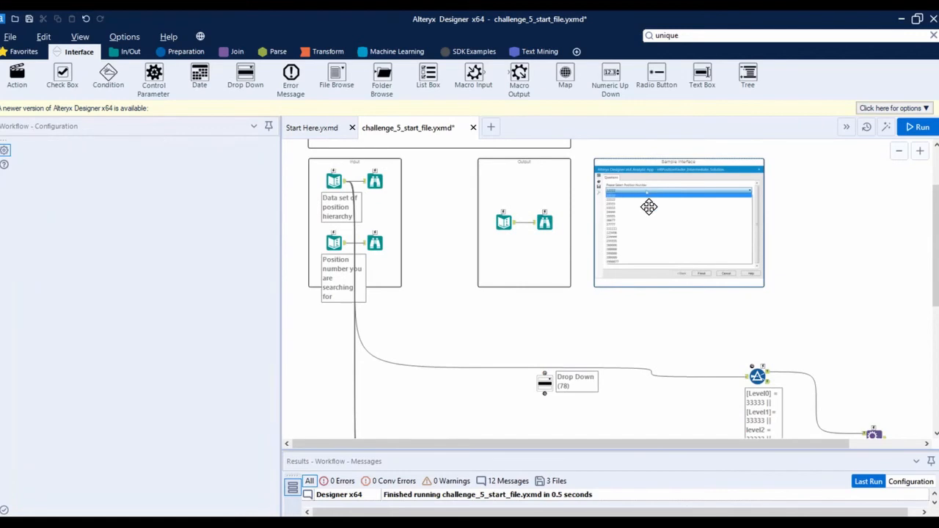
{"action": "scroll", "coordinate": [660, 214], "scroll_direction": "up", "scroll_amount": 5}
{"action": "scroll", "coordinate": [670, 219], "scroll_direction": "down", "scroll_amount": 1}
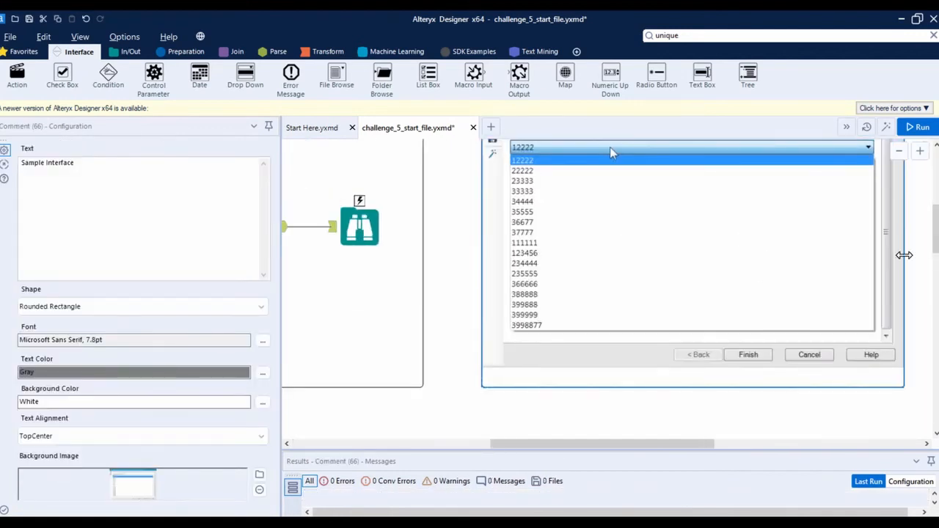
{"action": "left_click_drag", "start_coordinate": [933, 248], "coordinate": [934, 237]}
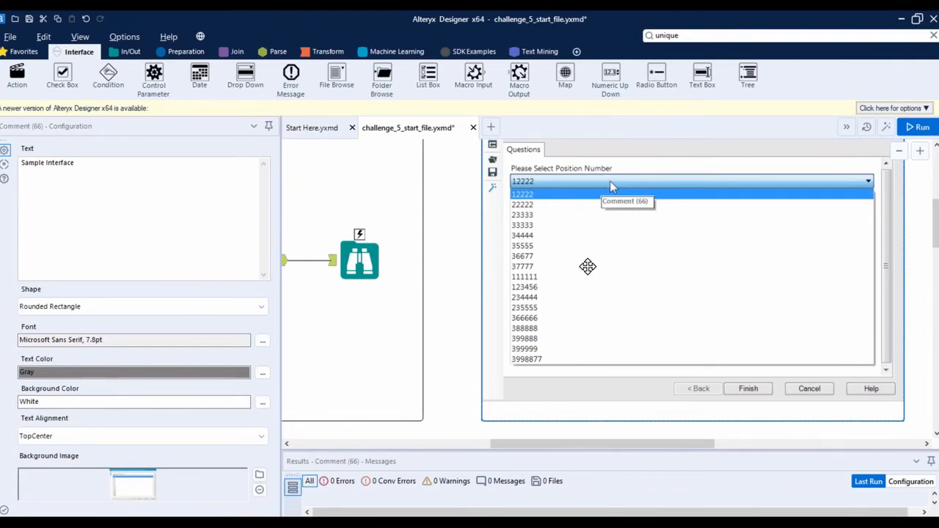
{"action": "scroll", "coordinate": [577, 266], "scroll_direction": "down", "scroll_amount": 2}
{"action": "scroll", "coordinate": [636, 299], "scroll_direction": "down", "scroll_amount": 5}
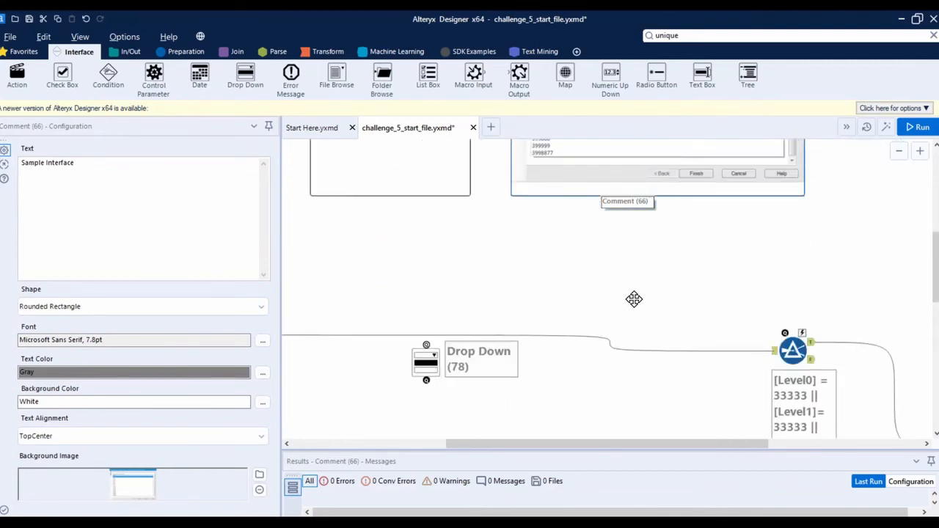
{"action": "scroll", "coordinate": [689, 290], "scroll_direction": "down", "scroll_amount": 1}
{"action": "scroll", "coordinate": [688, 295], "scroll_direction": "down", "scroll_amount": 1}
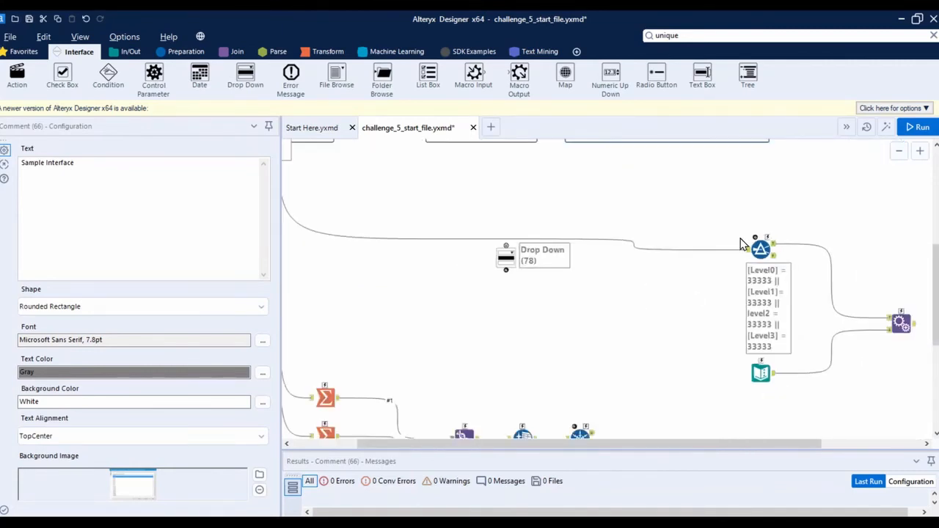
Position the Drop Down above the Filter, link it to the Filter through an Action tool, and space these tools apart
{"action": "left_click", "coordinate": [760, 248]}
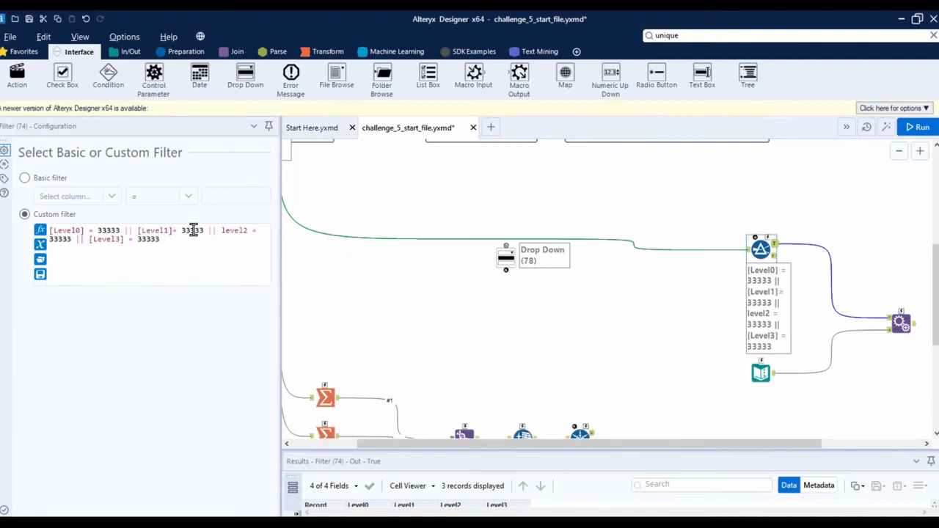
{"action": "left_click_drag", "start_coordinate": [507, 259], "coordinate": [673, 187]}
{"action": "left_click_drag", "start_coordinate": [17, 71], "coordinate": [684, 219]}
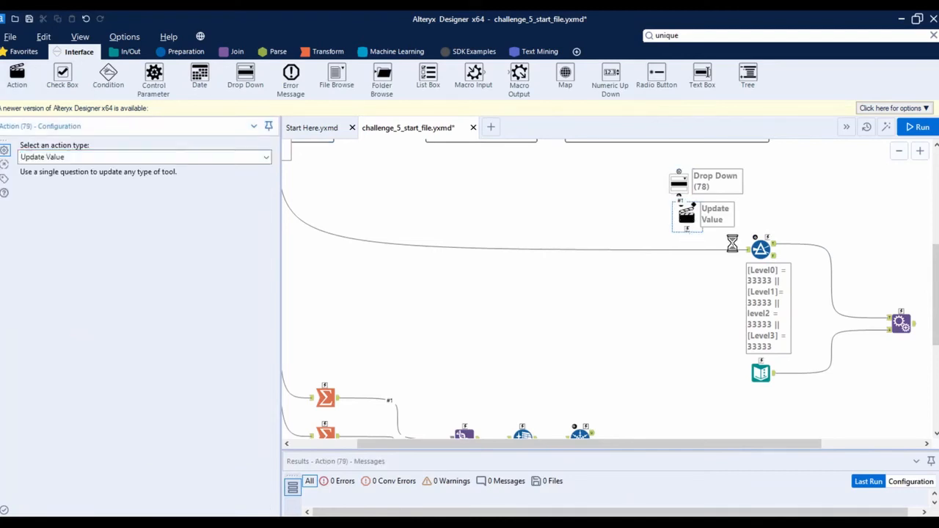
{"action": "left_click_drag", "start_coordinate": [773, 250], "coordinate": [772, 249]}
{"action": "left_click_drag", "start_coordinate": [718, 234], "coordinate": [738, 205]}
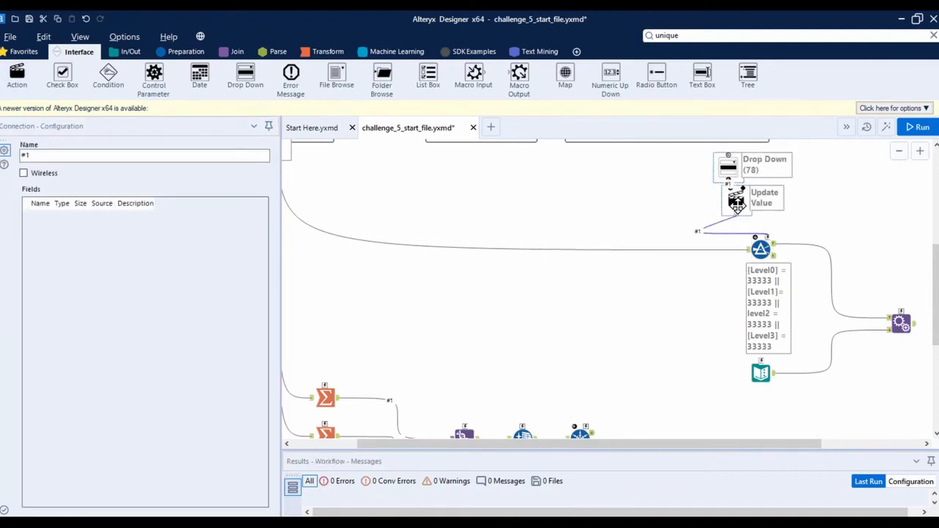
{"action": "scroll", "coordinate": [778, 224], "scroll_direction": "down", "scroll_amount": 3}
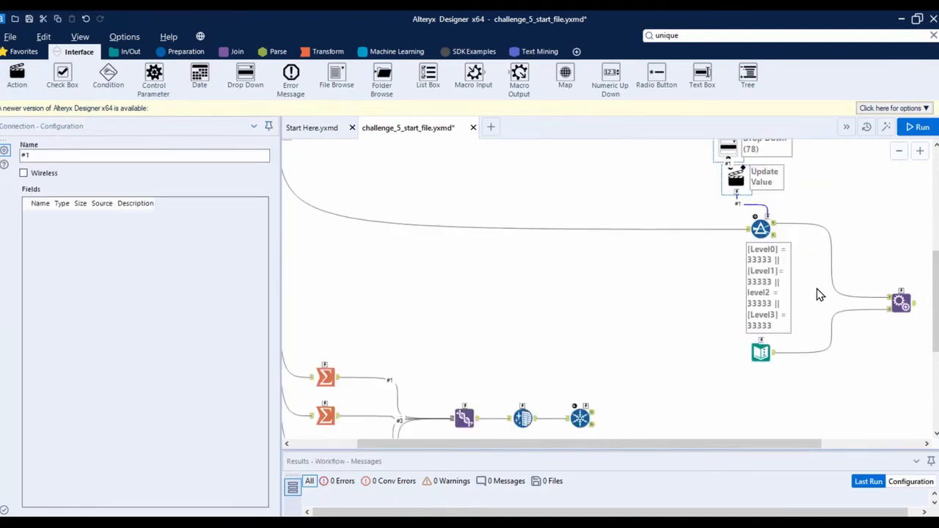
{"action": "left_click_drag", "start_coordinate": [684, 263], "coordinate": [629, 339]}
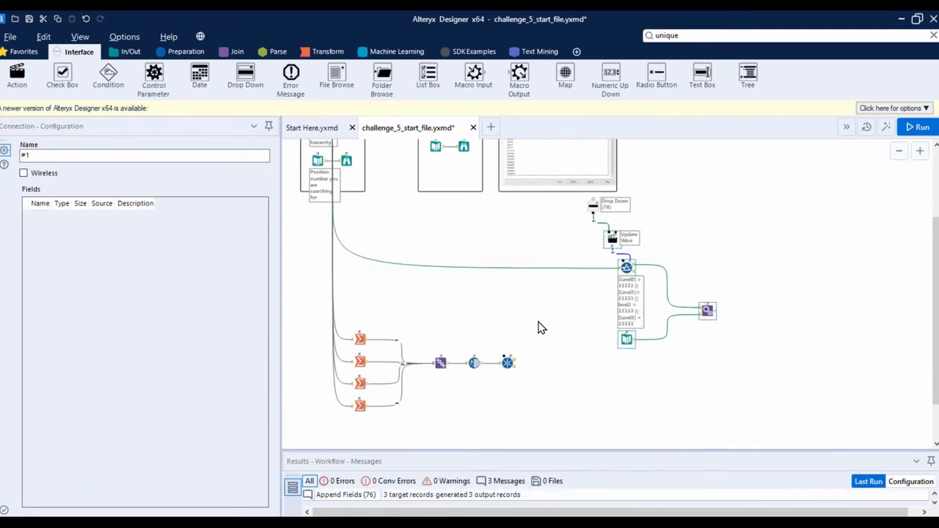
Group the four Summarize tools, Union, Data Cleansing and Unique into a new container
{"action": "left_click_drag", "start_coordinate": [538, 327], "coordinate": [339, 424]}
{"action": "right_click", "coordinate": [360, 405]}
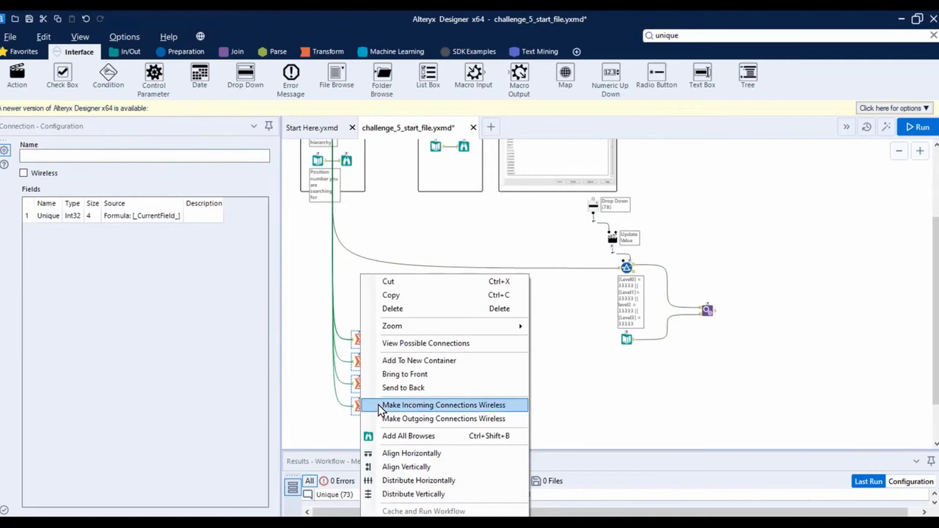
{"action": "left_click", "coordinate": [455, 360]}
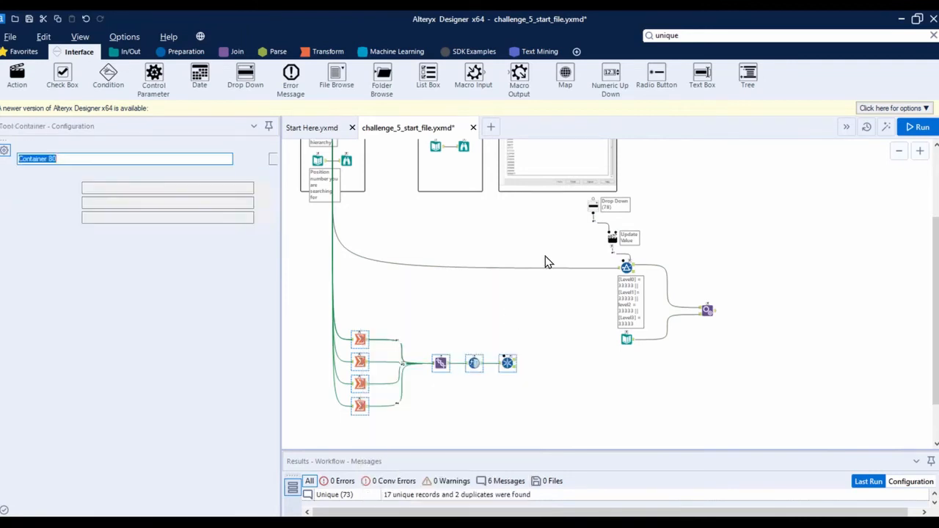
Group the Drop Down, Action, Filter, Text Input and Append Fields into a second container and move it clear of the sample interface
{"action": "left_click_drag", "start_coordinate": [783, 191], "coordinate": [574, 373]}
{"action": "right_click", "coordinate": [625, 341]}
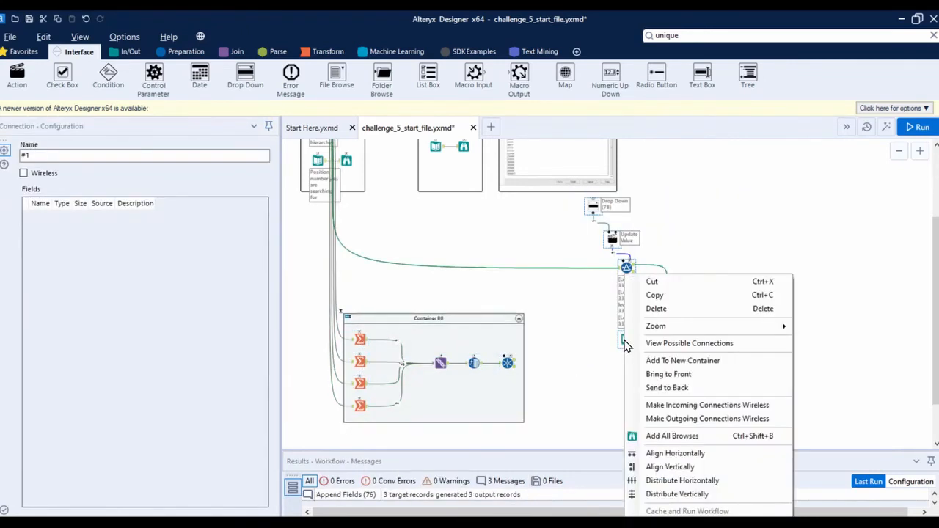
{"action": "left_click", "coordinate": [682, 360]}
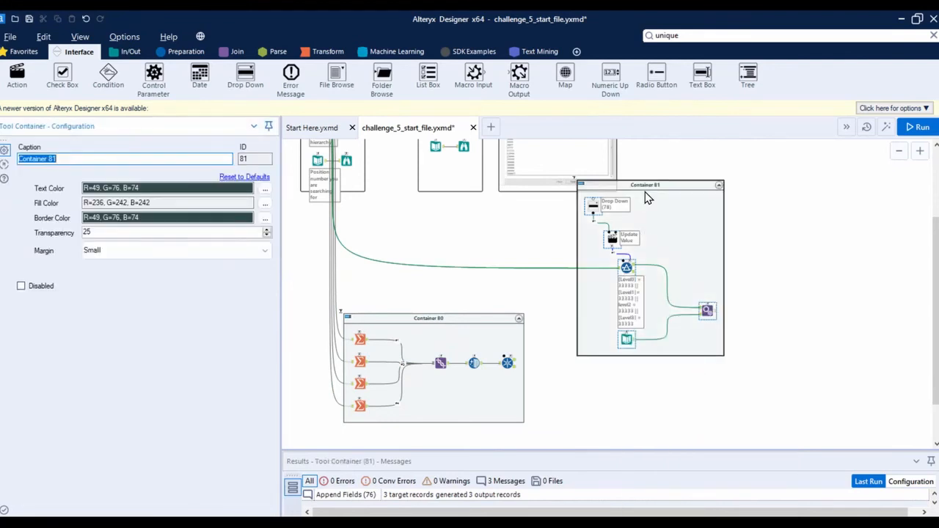
{"action": "left_click_drag", "start_coordinate": [646, 196], "coordinate": [699, 234]}
{"action": "left_click", "coordinate": [822, 264]}
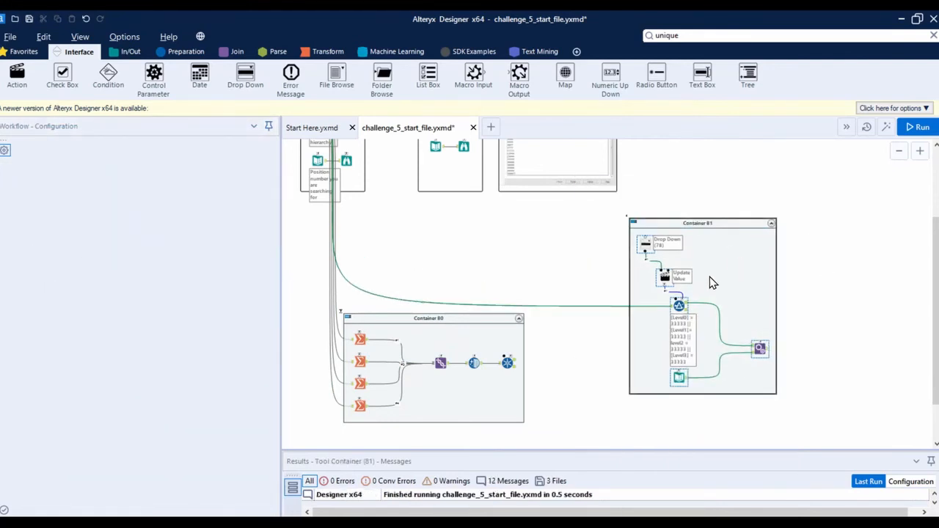
Configure the Filter's Action tool to update the Expression value, replacing only the specific string 33333
{"action": "scroll", "coordinate": [706, 275], "scroll_direction": "up", "scroll_amount": 2}
{"action": "scroll", "coordinate": [772, 300], "scroll_direction": "up", "scroll_amount": 2}
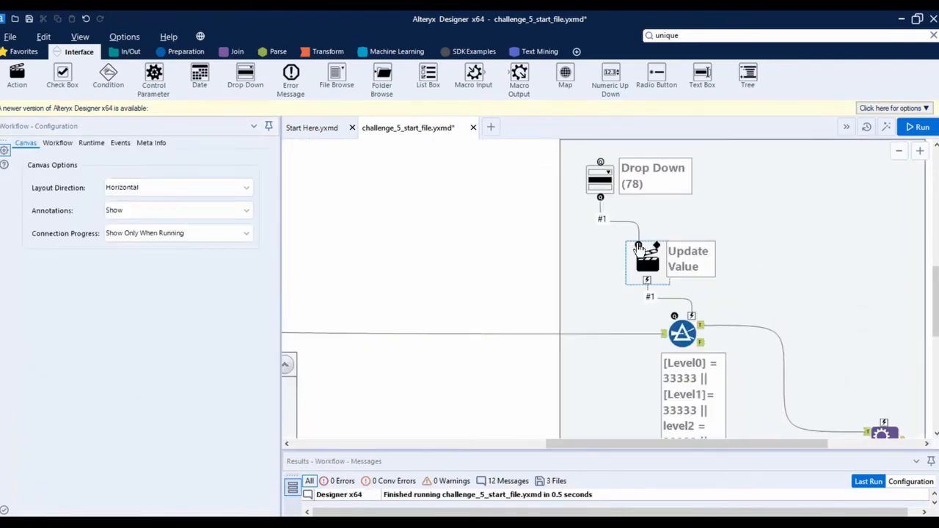
{"action": "left_click", "coordinate": [682, 333]}
{"action": "left_click", "coordinate": [647, 262]}
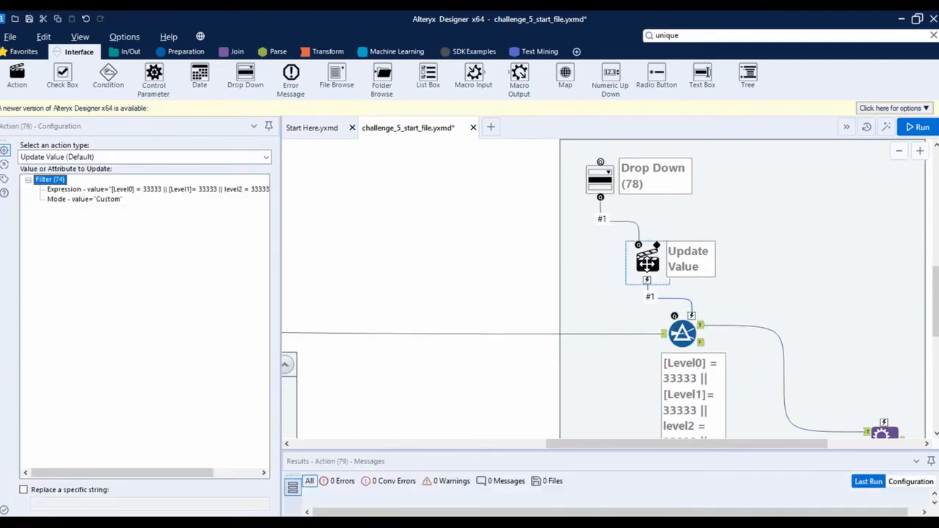
{"action": "left_click", "coordinate": [103, 189]}
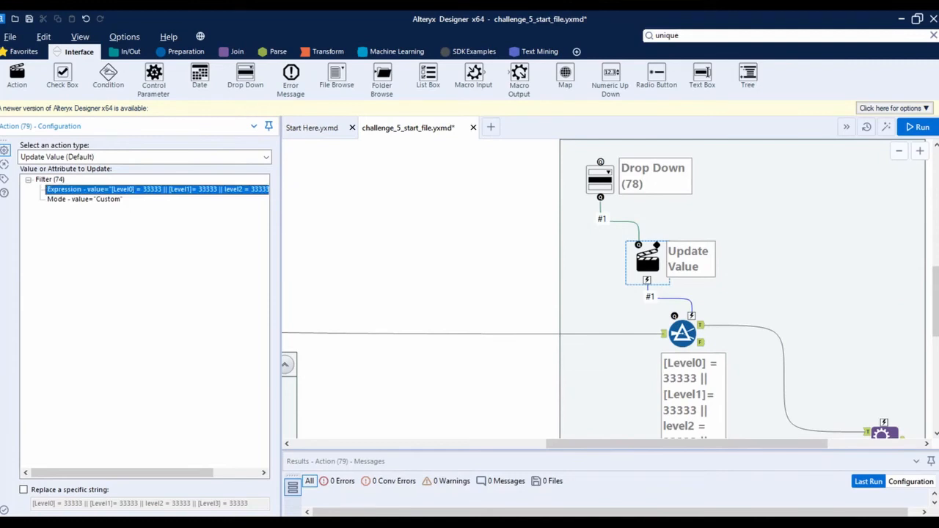
{"action": "left_click", "coordinate": [96, 490]}
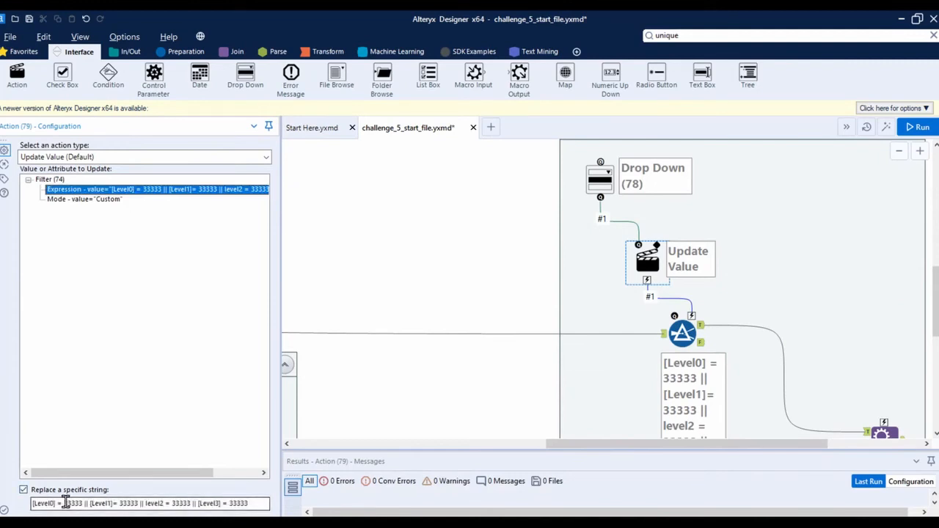
{"action": "left_click_drag", "start_coordinate": [65, 504], "coordinate": [261, 515]}
{"action": "key", "text": "BackSpace"}
{"action": "key", "text": "BackSpace"}
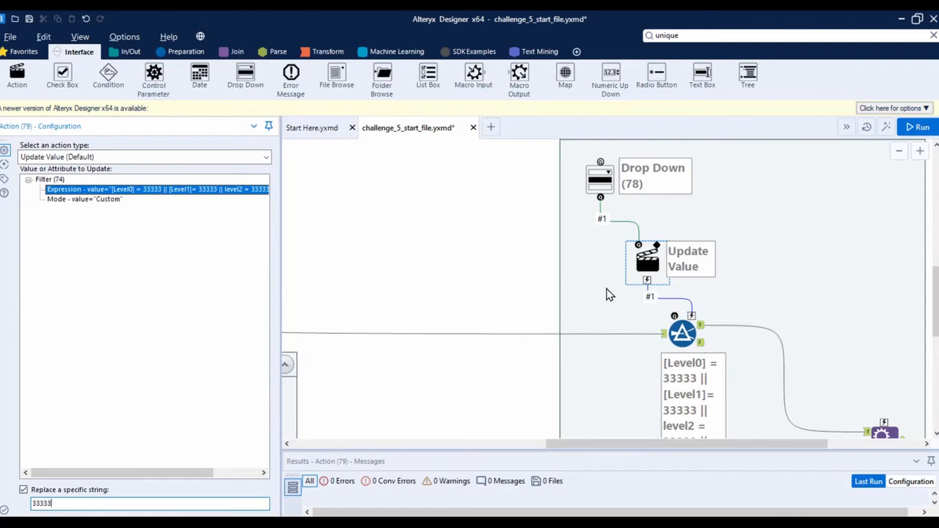
Review the Drop Down and Action settings against the sample interface, and examine the Append Fields output records
{"action": "left_click", "coordinate": [602, 176]}
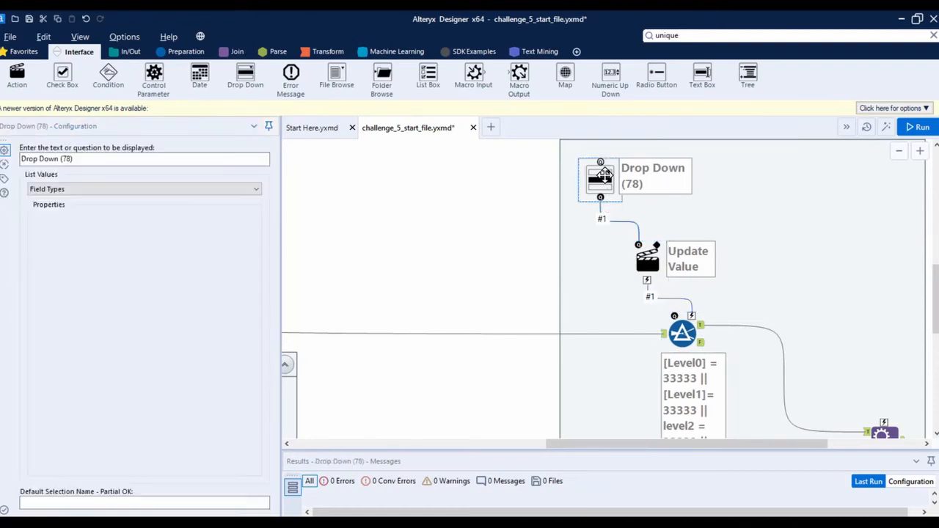
{"action": "scroll", "coordinate": [603, 204], "scroll_direction": "down", "scroll_amount": 2}
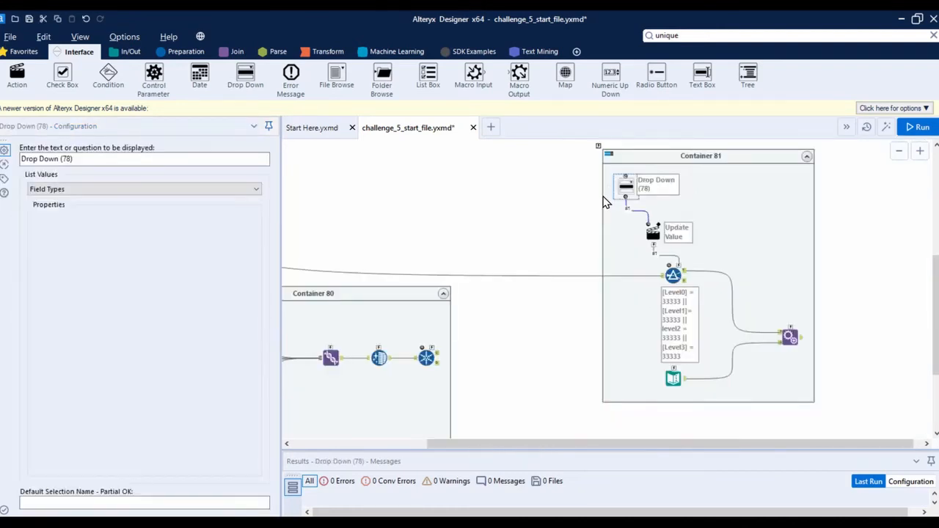
{"action": "left_click", "coordinate": [653, 235]}
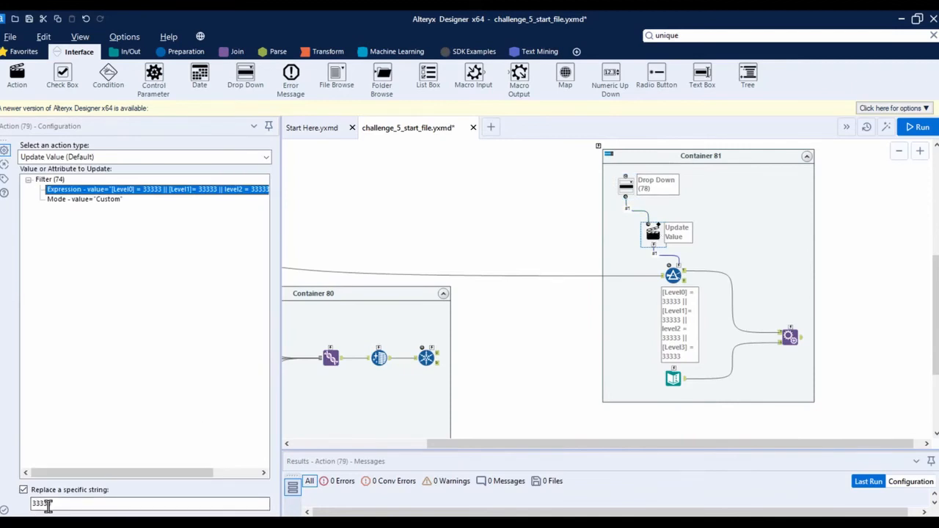
{"action": "scroll", "coordinate": [598, 207], "scroll_direction": "up", "scroll_amount": 3}
{"action": "scroll", "coordinate": [546, 161], "scroll_direction": "up", "scroll_amount": 5}
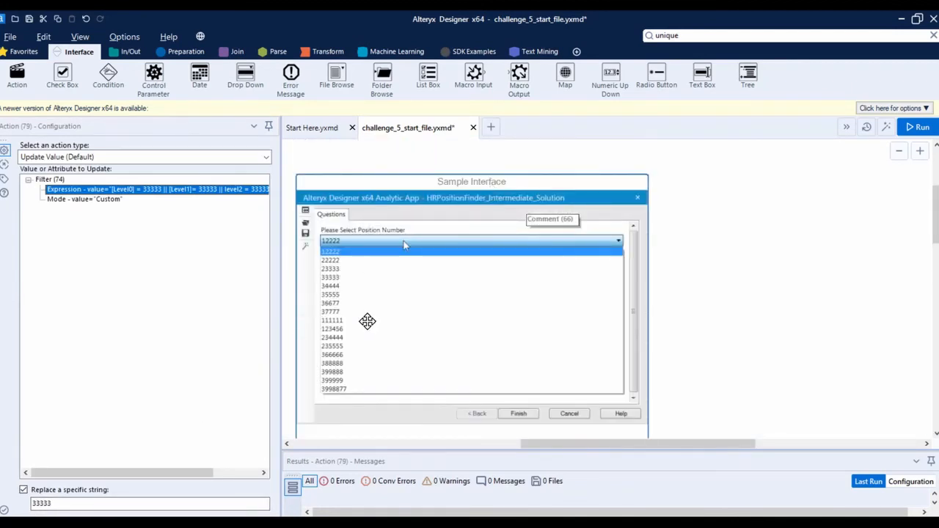
{"action": "scroll", "coordinate": [555, 313], "scroll_direction": "down", "scroll_amount": 5}
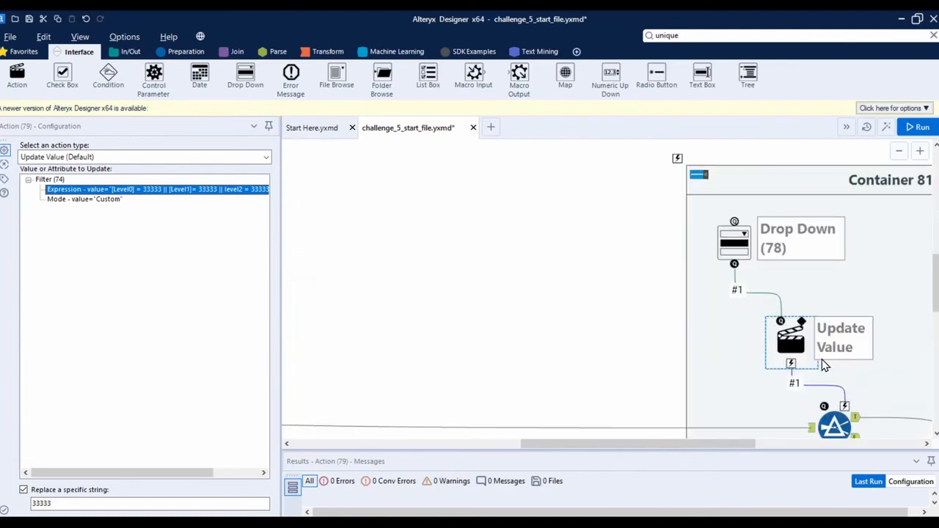
{"action": "scroll", "coordinate": [699, 317], "scroll_direction": "down", "scroll_amount": 3}
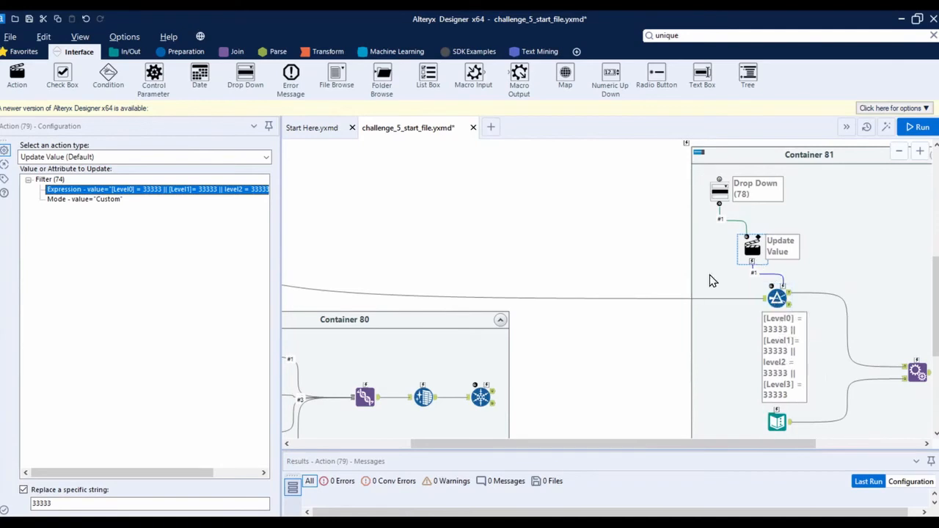
{"action": "left_click", "coordinate": [918, 374]}
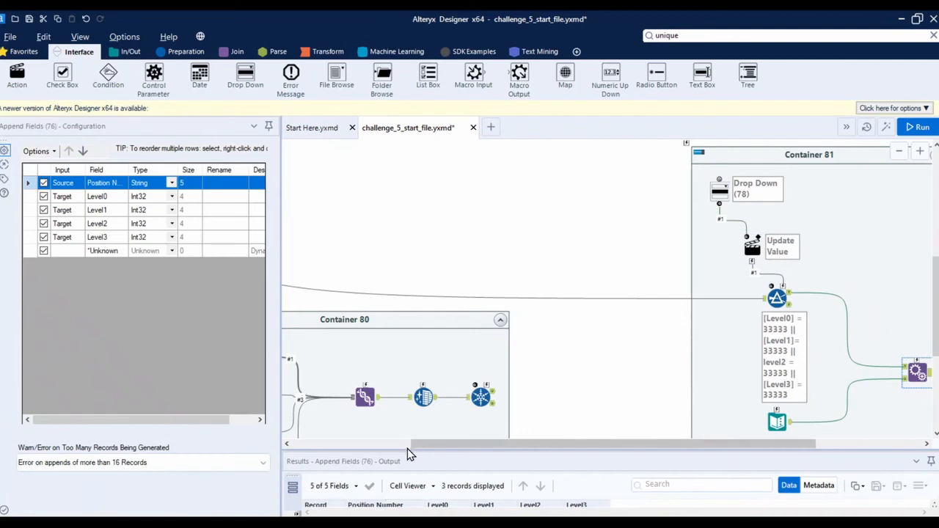
{"action": "left_click_drag", "start_coordinate": [408, 450], "coordinate": [526, 334]}
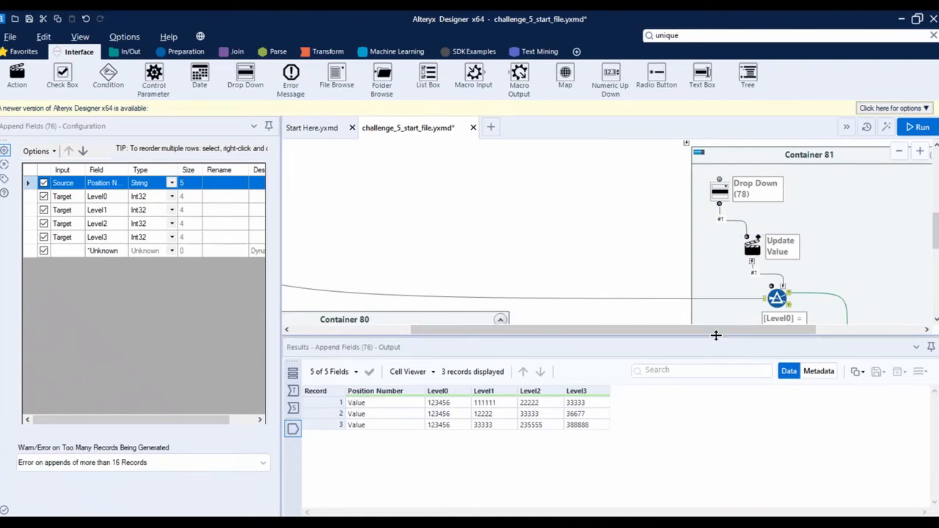
{"action": "left_click_drag", "start_coordinate": [716, 335], "coordinate": [711, 409]}
{"action": "scroll", "coordinate": [633, 260], "scroll_direction": "down", "scroll_amount": 1}
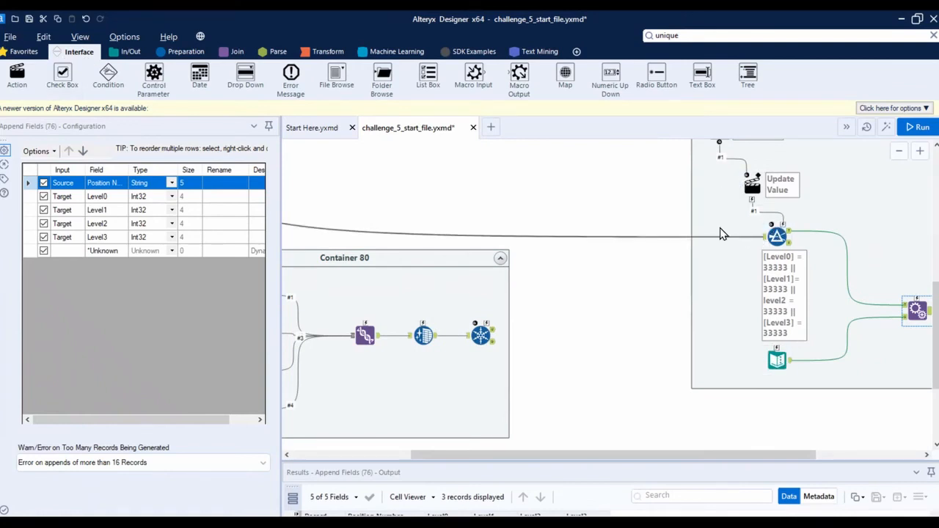
Add a second Action tool that links the Drop Down to the Text Input, placed beside the Filter's Action
{"action": "left_click_drag", "start_coordinate": [32, 76], "coordinate": [778, 358]}
{"action": "scroll", "coordinate": [581, 214], "scroll_direction": "up", "scroll_amount": 2}
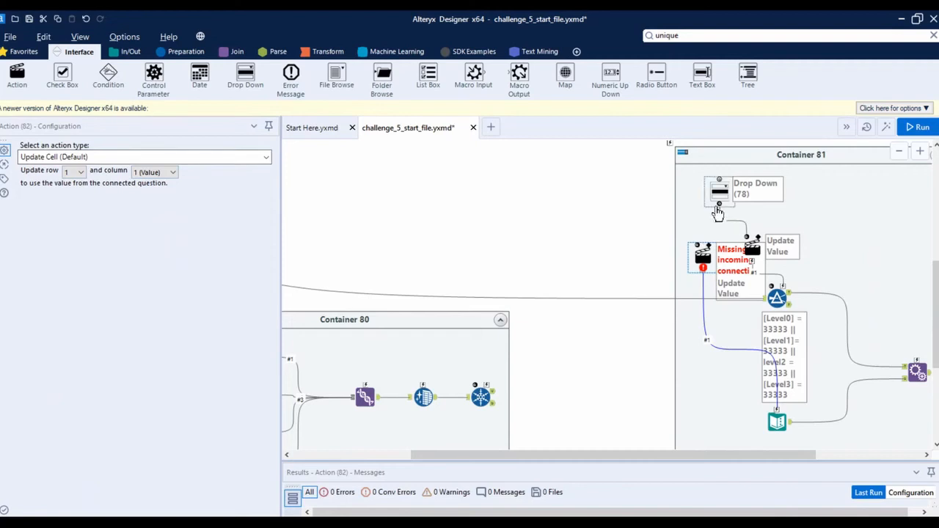
{"action": "left_click_drag", "start_coordinate": [719, 210], "coordinate": [684, 247]}
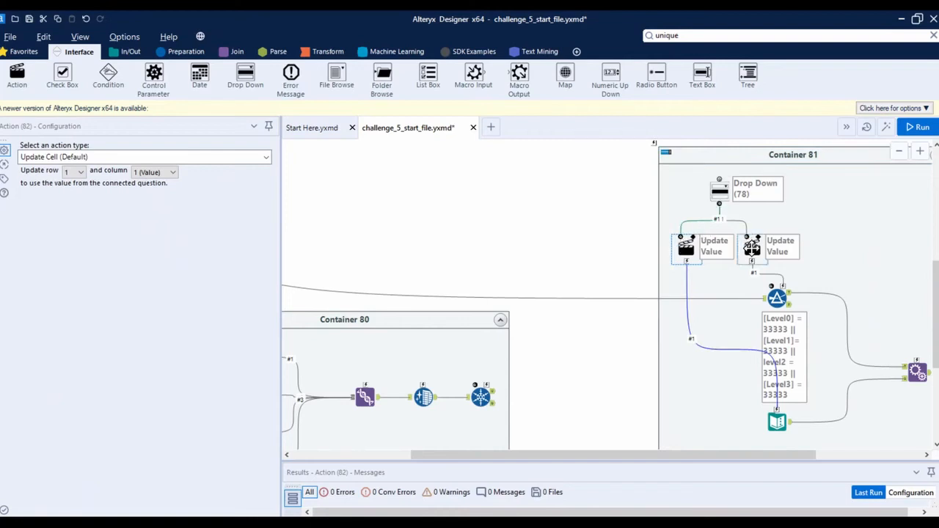
Examine the Drop Down settings, the Text Input's Position Number entry and the Append Fields output
{"action": "left_click", "coordinate": [720, 200]}
{"action": "scroll", "coordinate": [712, 254], "scroll_direction": "down", "scroll_amount": 1}
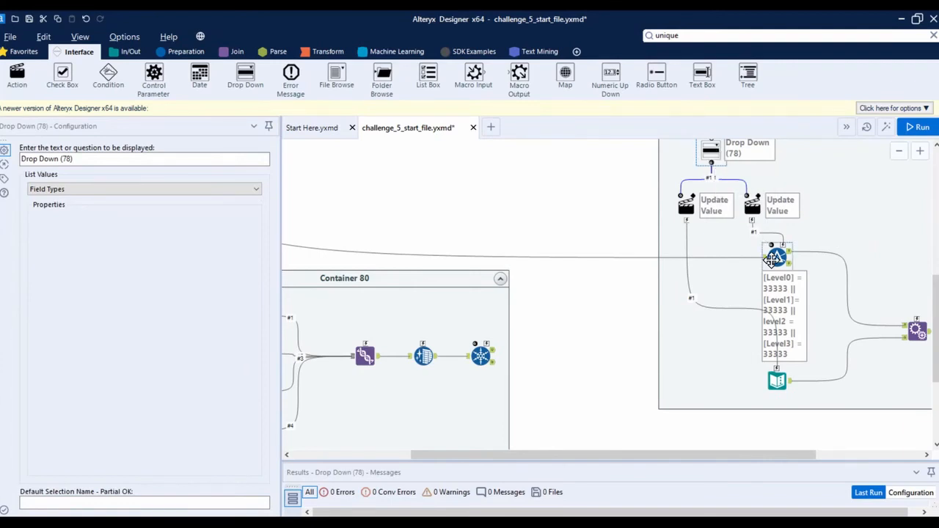
{"action": "left_click", "coordinate": [770, 379]}
{"action": "left_click_drag", "start_coordinate": [393, 460], "coordinate": [405, 381]}
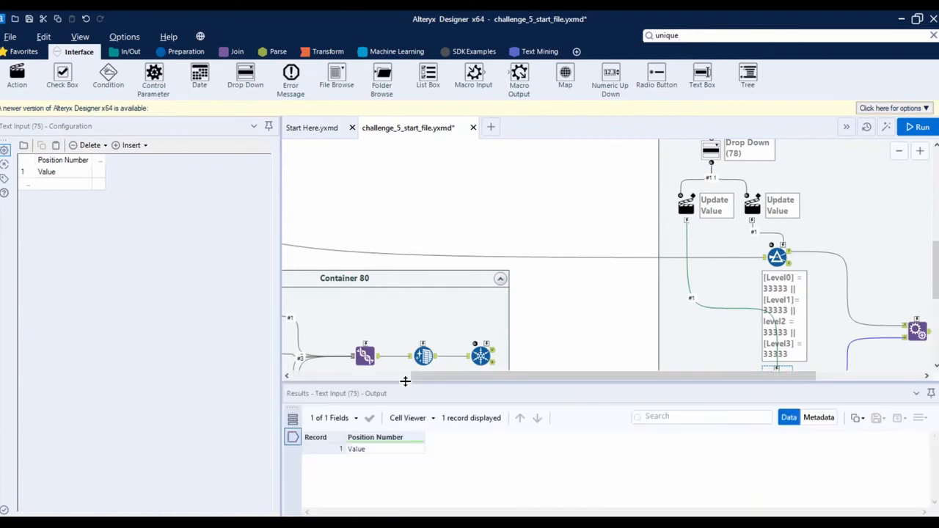
{"action": "scroll", "coordinate": [625, 342], "scroll_direction": "down", "scroll_amount": 1}
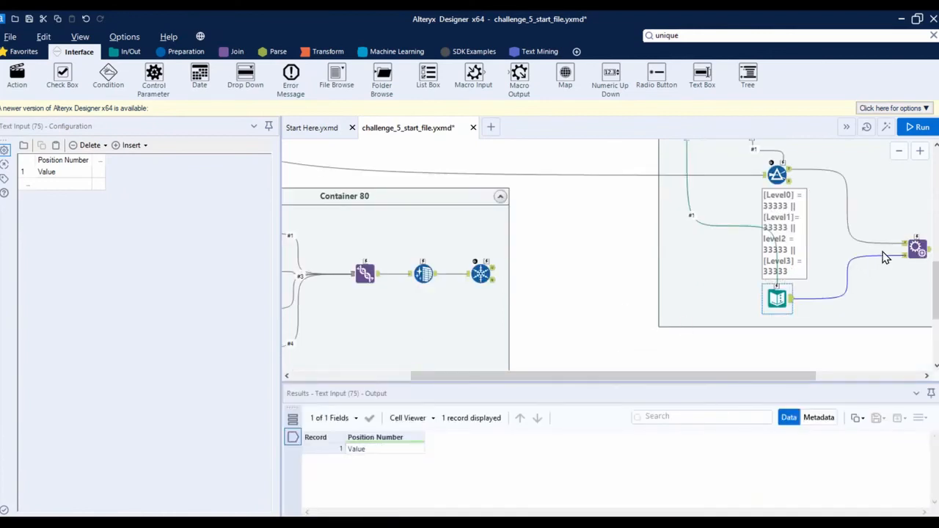
{"action": "left_click", "coordinate": [915, 249]}
{"action": "left_click_drag", "start_coordinate": [797, 380], "coordinate": [840, 376]}
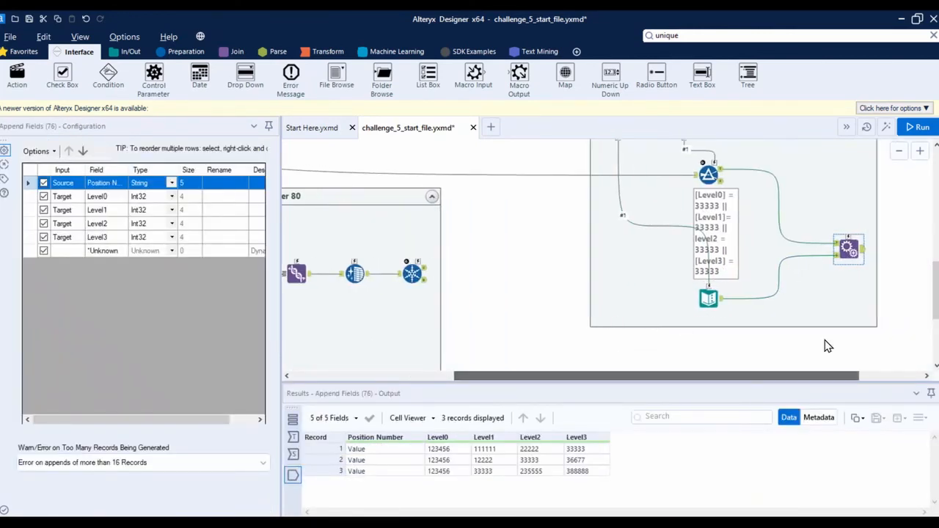
{"action": "scroll", "coordinate": [825, 347], "scroll_direction": "down", "scroll_amount": 3}
Run the workflow, and preview it as an analytic app to check the Drop Down's choices
{"action": "left_click", "coordinate": [916, 127]}
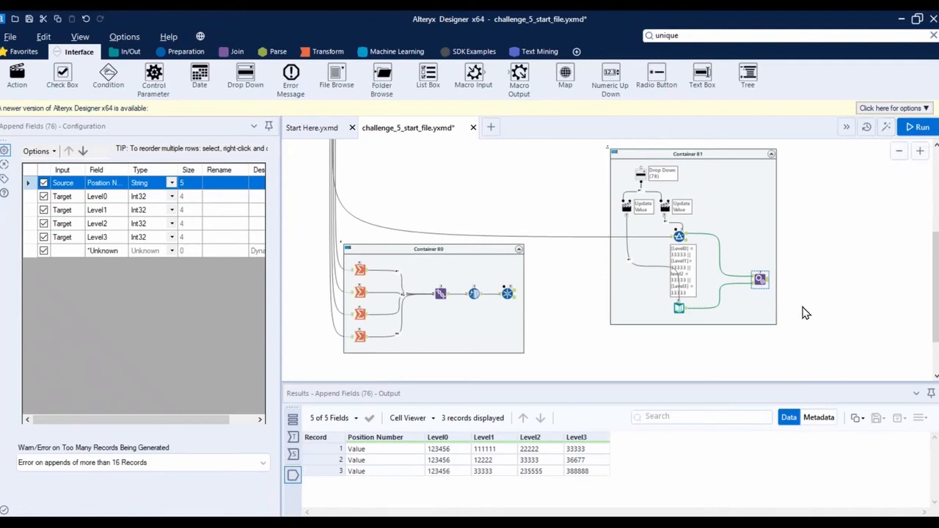
{"action": "scroll", "coordinate": [812, 286], "scroll_direction": "up", "scroll_amount": 3}
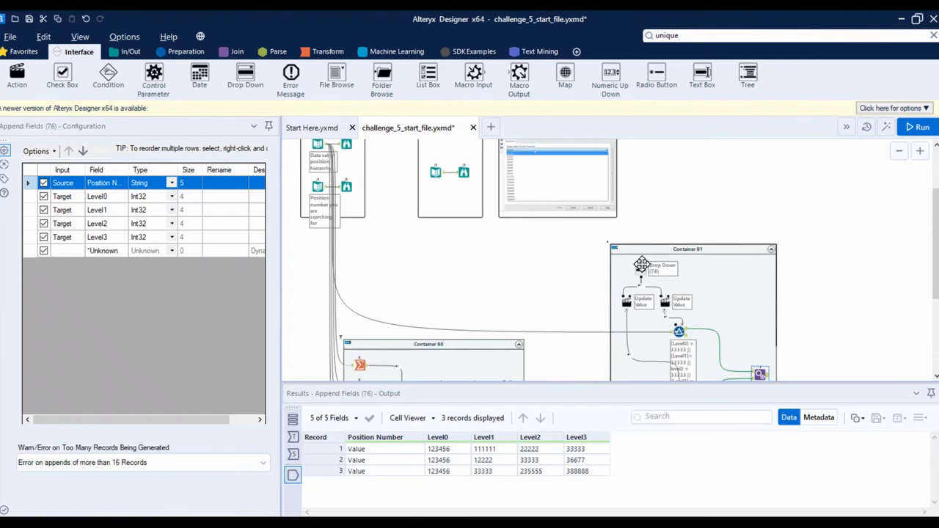
{"action": "left_click", "coordinate": [884, 128]}
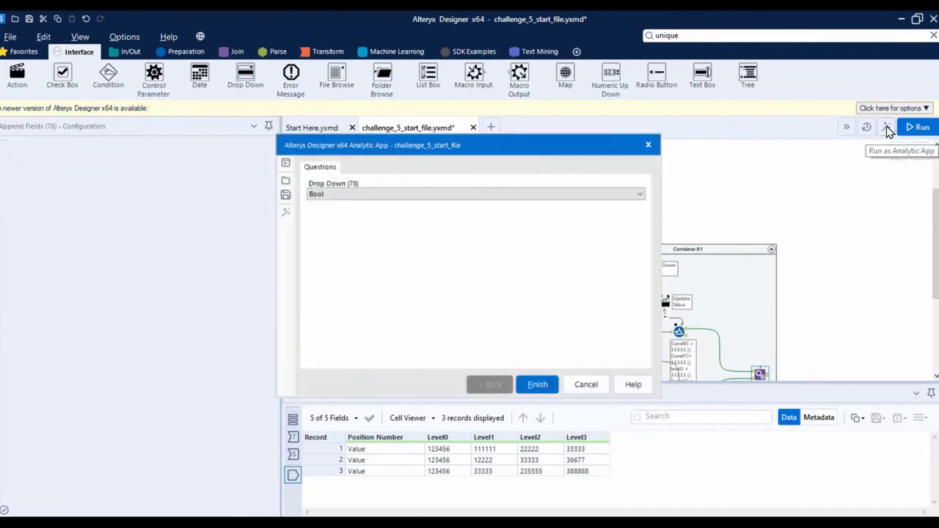
{"action": "left_click_drag", "start_coordinate": [641, 144], "coordinate": [790, 114]}
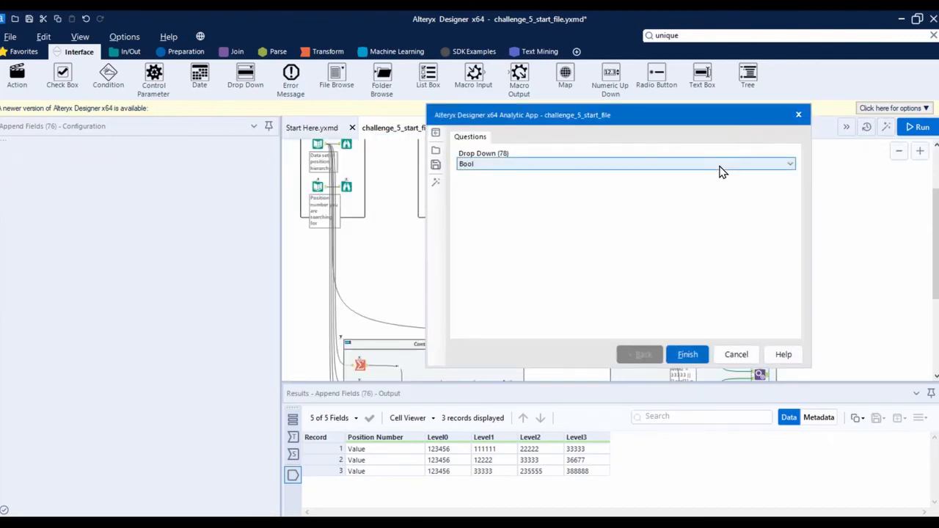
{"action": "left_click", "coordinate": [719, 164]}
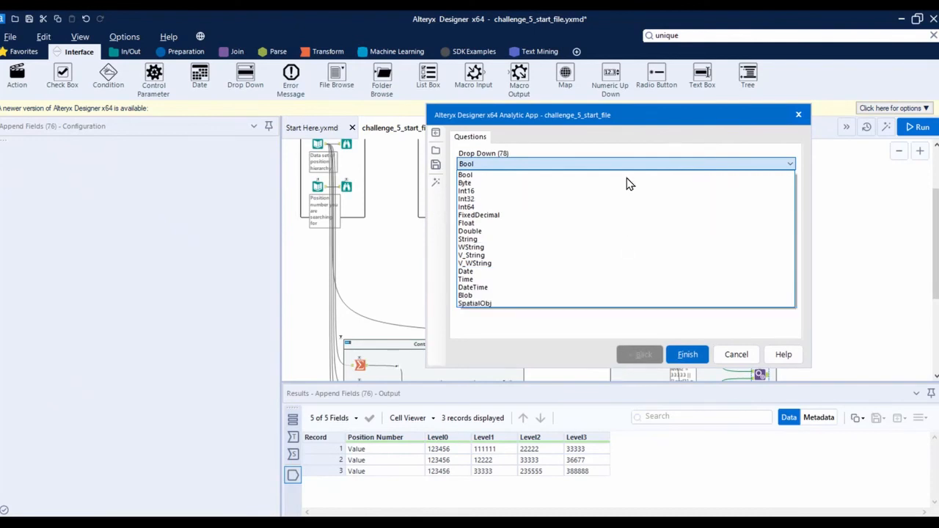
{"action": "left_click", "coordinate": [562, 358]}
{"action": "left_click", "coordinate": [736, 354]}
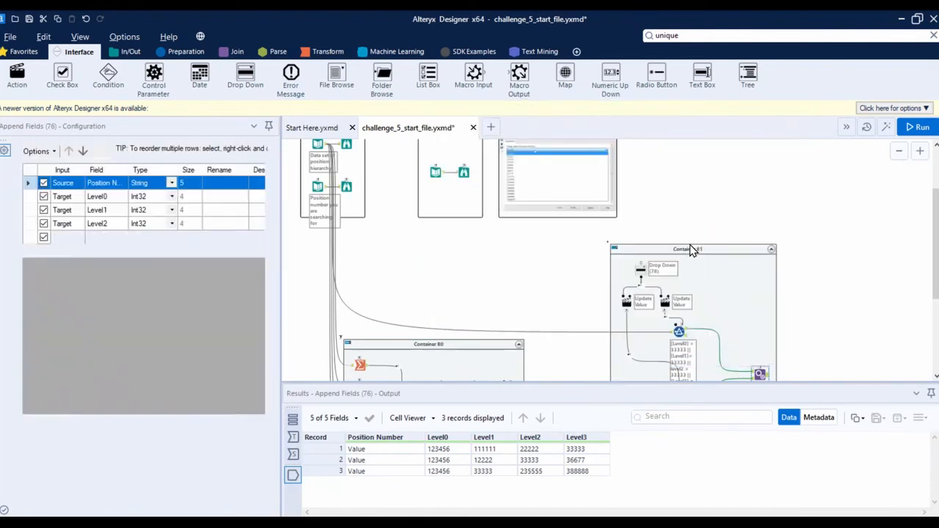
Try feeding the Unique tool's unique-values output directly into the Drop Down
{"action": "scroll", "coordinate": [536, 323], "scroll_direction": "down", "scroll_amount": 2}
{"action": "left_click", "coordinate": [508, 329]}
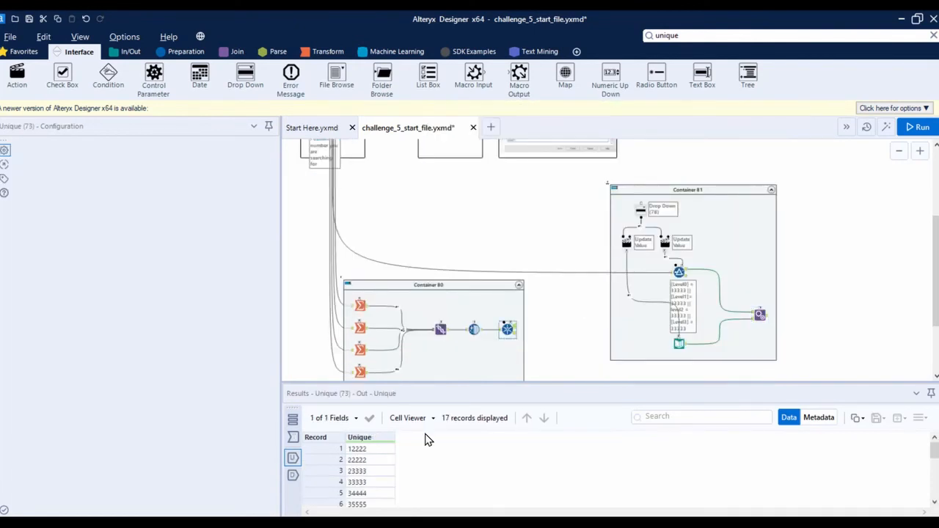
{"action": "left_click", "coordinate": [642, 210]}
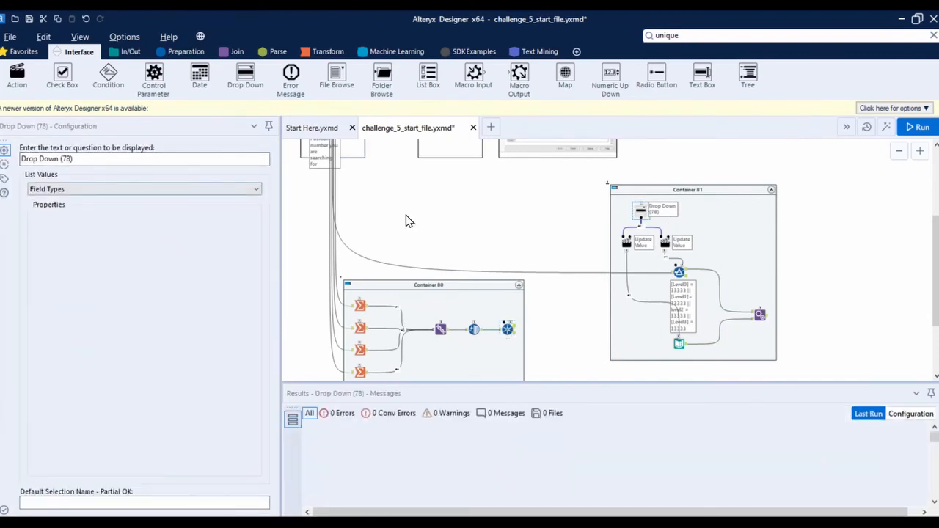
{"action": "scroll", "coordinate": [623, 213], "scroll_direction": "down", "scroll_amount": 1}
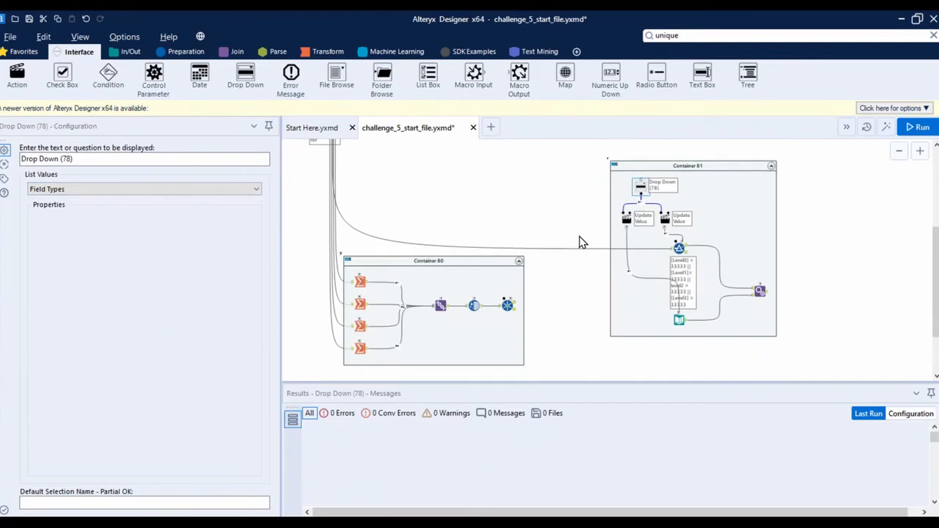
{"action": "left_click_drag", "start_coordinate": [513, 305], "coordinate": [643, 188]}
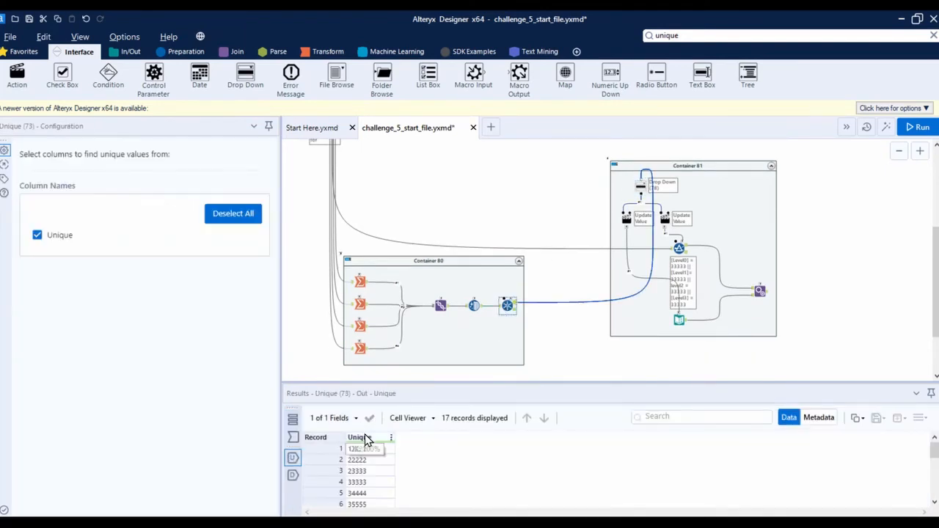
Preview the Drop Down's choices in the analytic app, and remove the connection from Unique to the Drop Down
{"action": "left_click", "coordinate": [884, 128]}
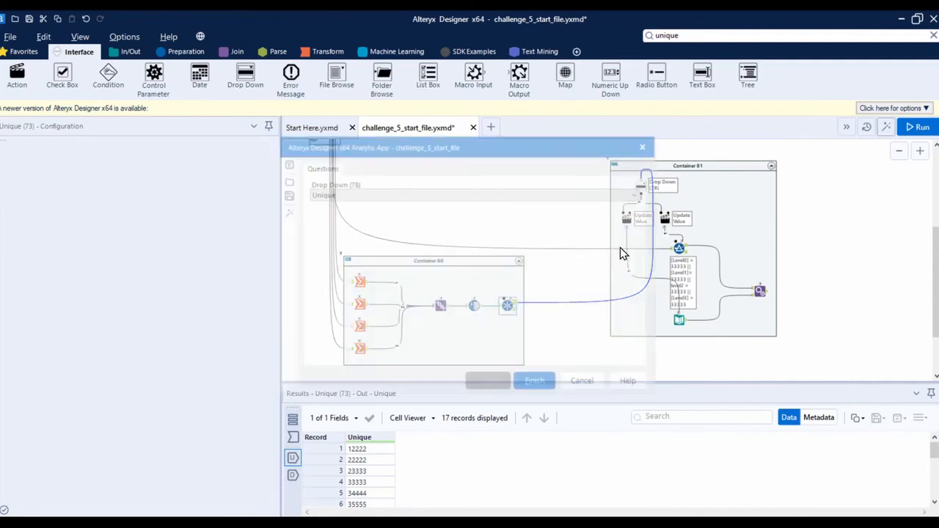
{"action": "left_click", "coordinate": [517, 194]}
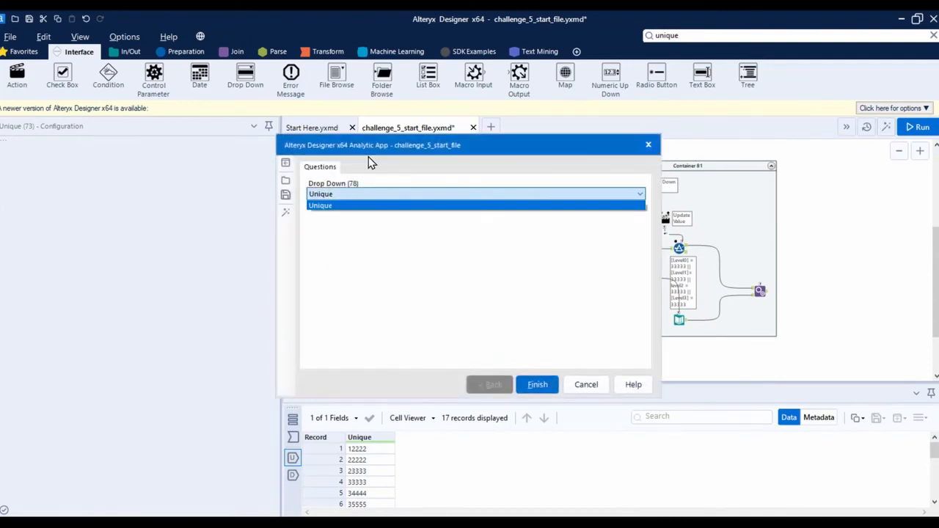
{"action": "left_click", "coordinate": [367, 162]}
{"action": "left_click", "coordinate": [586, 385]}
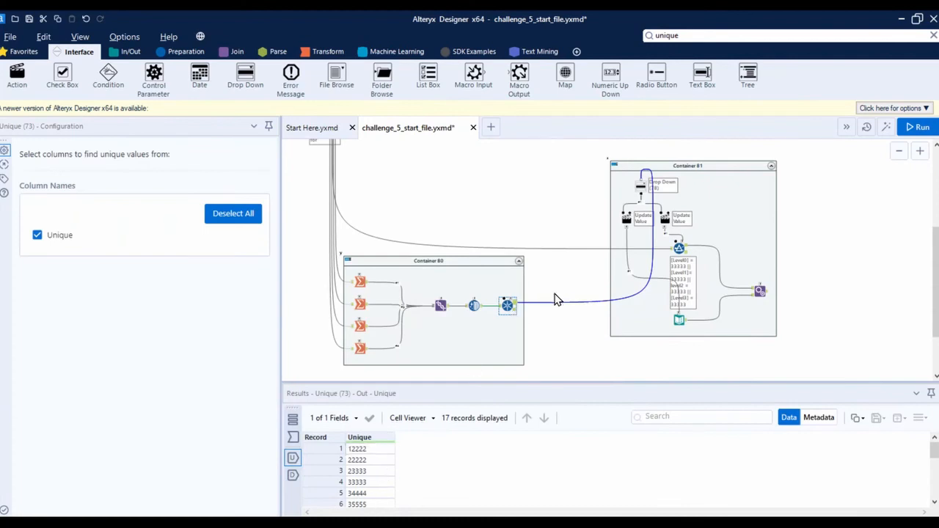
{"action": "left_click", "coordinate": [571, 329]}
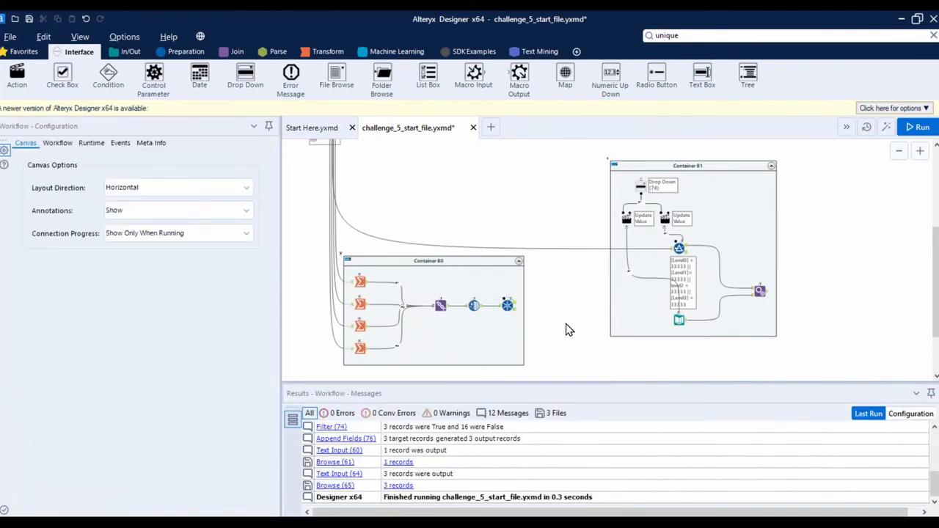
Add a Summarize tool after the Unique tool's unique-values output and group by the Unique field twice
{"action": "left_click", "coordinate": [318, 53]}
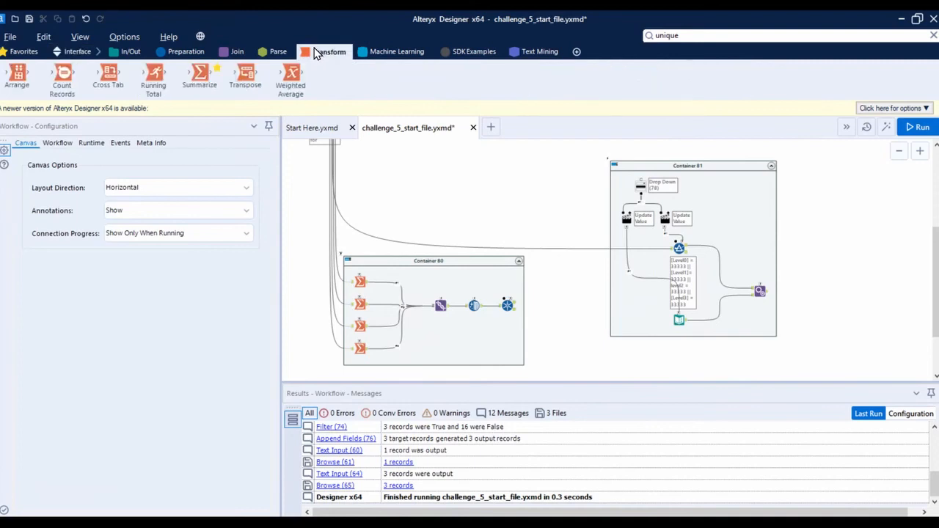
{"action": "left_click", "coordinate": [508, 306]}
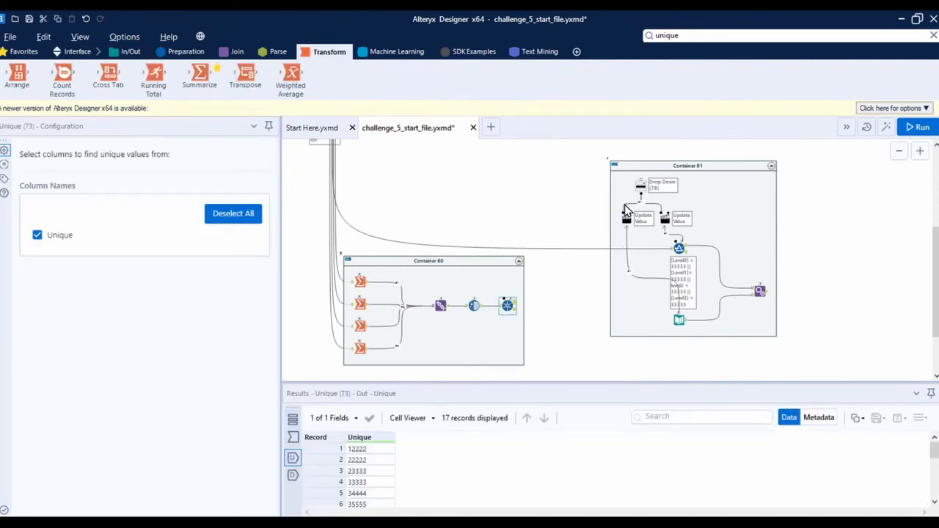
{"action": "left_click", "coordinate": [640, 185]}
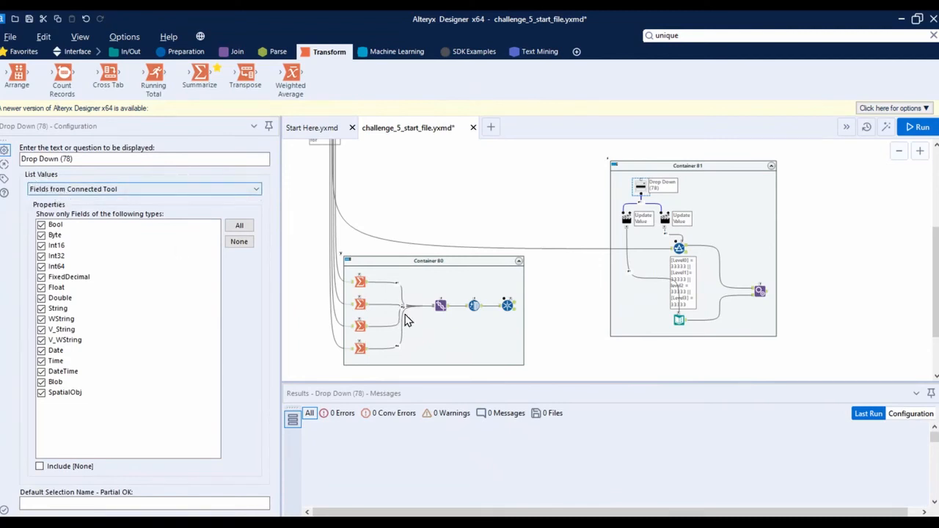
{"action": "left_click", "coordinate": [508, 305]}
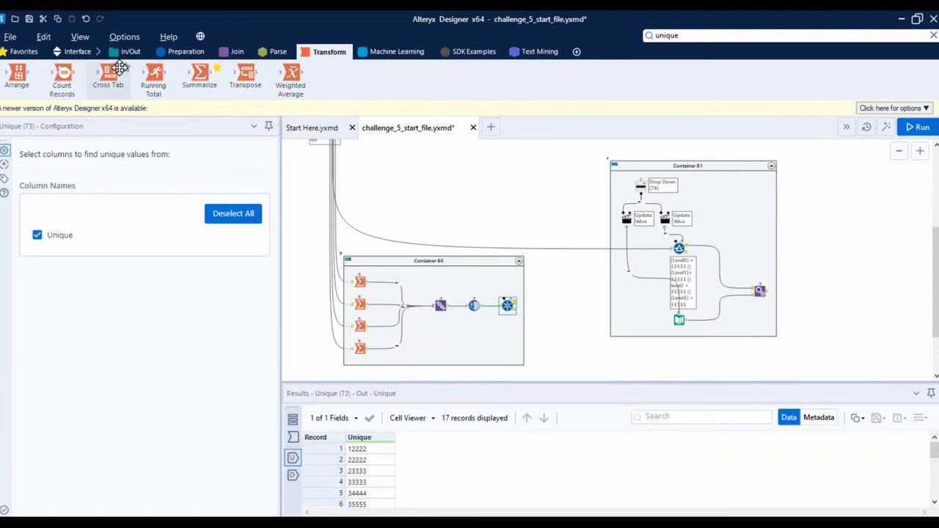
{"action": "left_click_drag", "start_coordinate": [200, 79], "coordinate": [533, 304]}
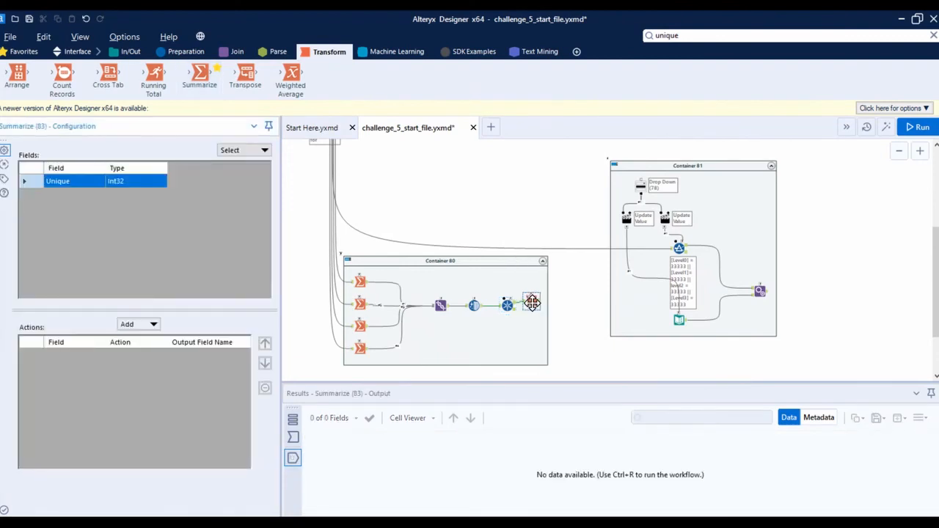
{"action": "left_click", "coordinate": [136, 328]}
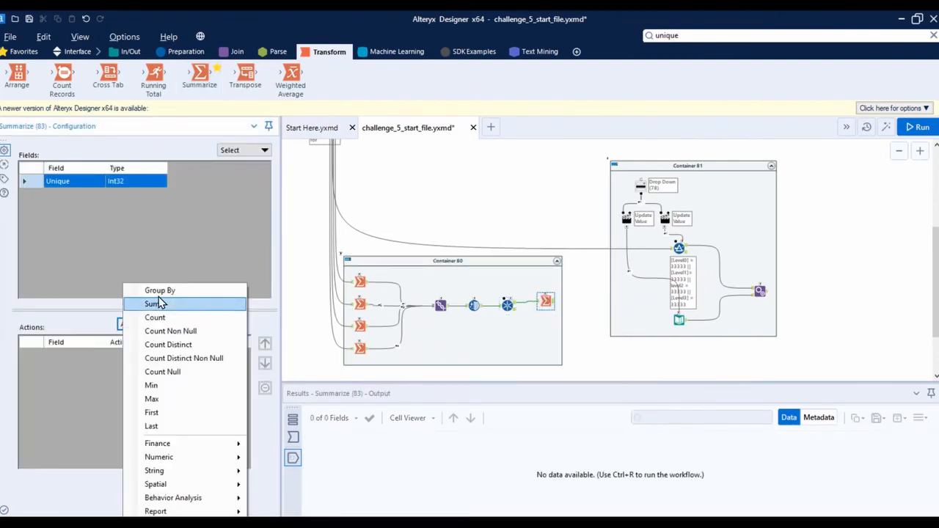
{"action": "left_click", "coordinate": [151, 290]}
{"action": "left_click", "coordinate": [139, 324]}
{"action": "left_click", "coordinate": [151, 289]}
Move Container 81 farther away from Container 80, then run the workflow and view the Summarize output
{"action": "left_click_drag", "start_coordinate": [686, 165], "coordinate": [909, 194]}
{"action": "left_click", "coordinate": [540, 264]}
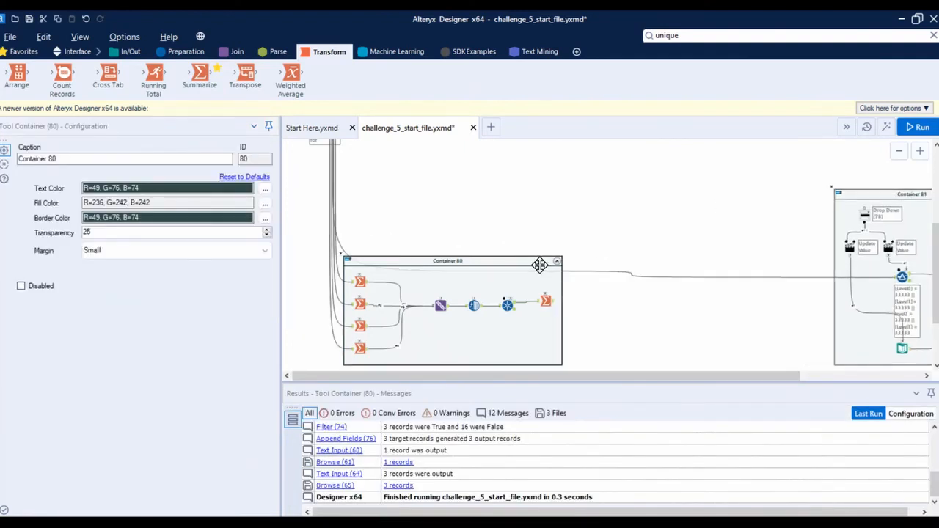
{"action": "left_click", "coordinate": [545, 300]}
{"action": "key", "text": "ctrl+r"}
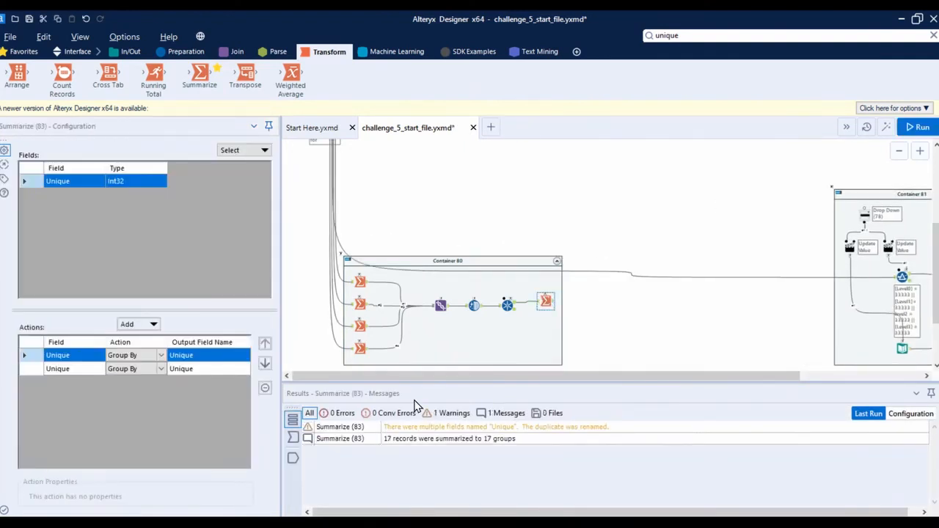
{"action": "left_click", "coordinate": [294, 459]}
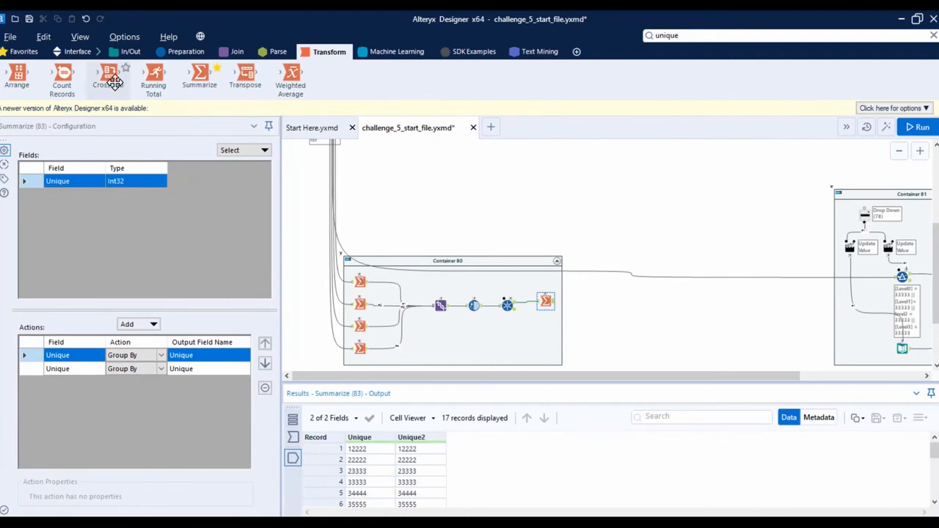
Add a Cross Tab after Summarize with Unique as column headers, Unique2 as values and First as the aggregation method
{"action": "mouse_move", "coordinate": [108, 74]}
{"action": "left_mouse_down"}
{"action": "mouse_move", "coordinate": [593, 289]}
{"action": "mouse_move", "coordinate": [570, 301]}
{"action": "mouse_move", "coordinate": [584, 311]}
{"action": "left_mouse_up"}
{"action": "left_click_drag", "start_coordinate": [581, 306], "coordinate": [582, 310]}
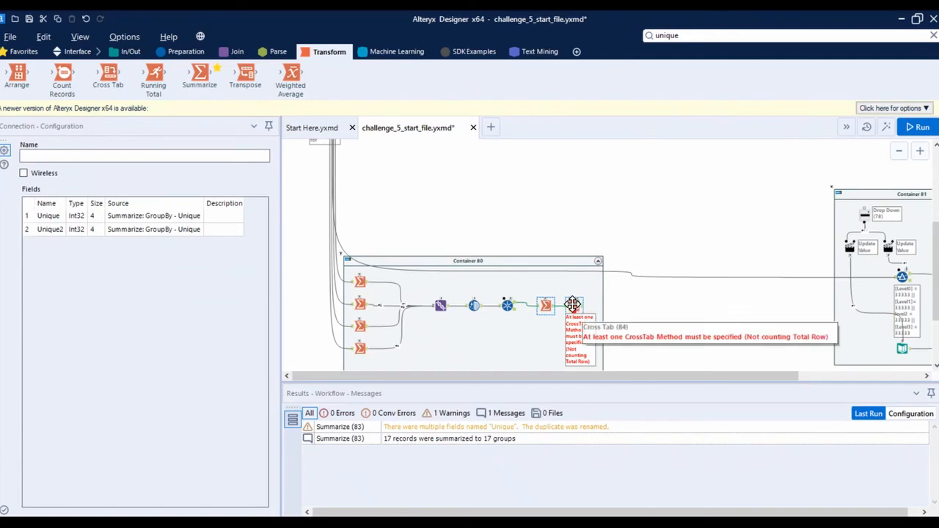
{"action": "left_click", "coordinate": [572, 305]}
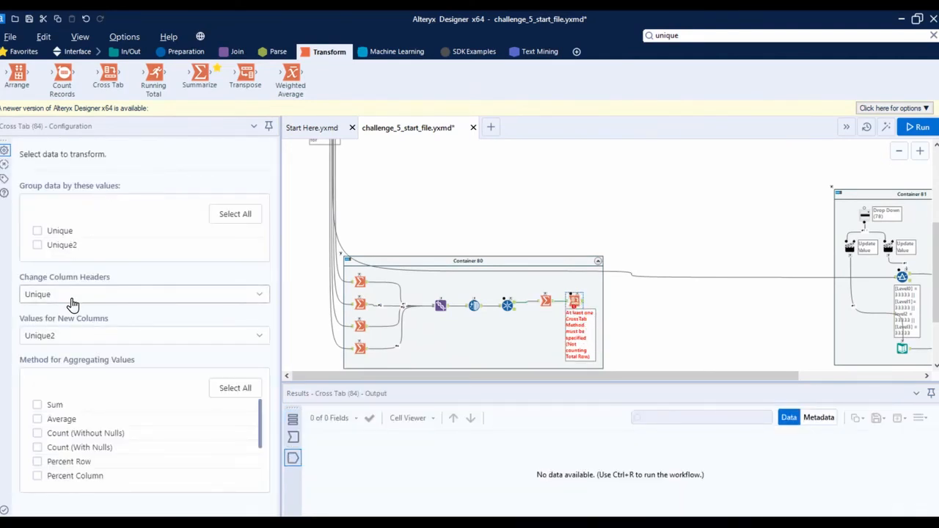
{"action": "scroll", "coordinate": [90, 475], "scroll_direction": "down", "scroll_amount": 3}
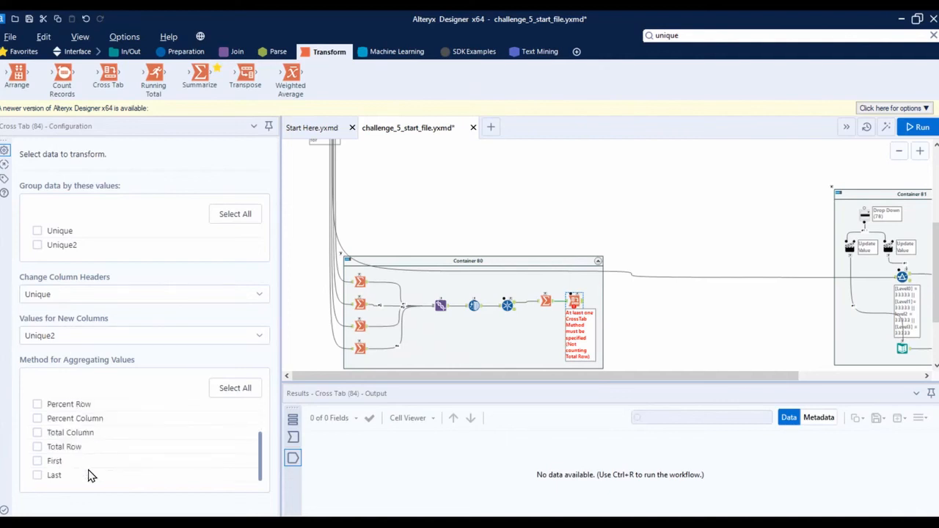
{"action": "left_click", "coordinate": [37, 461]}
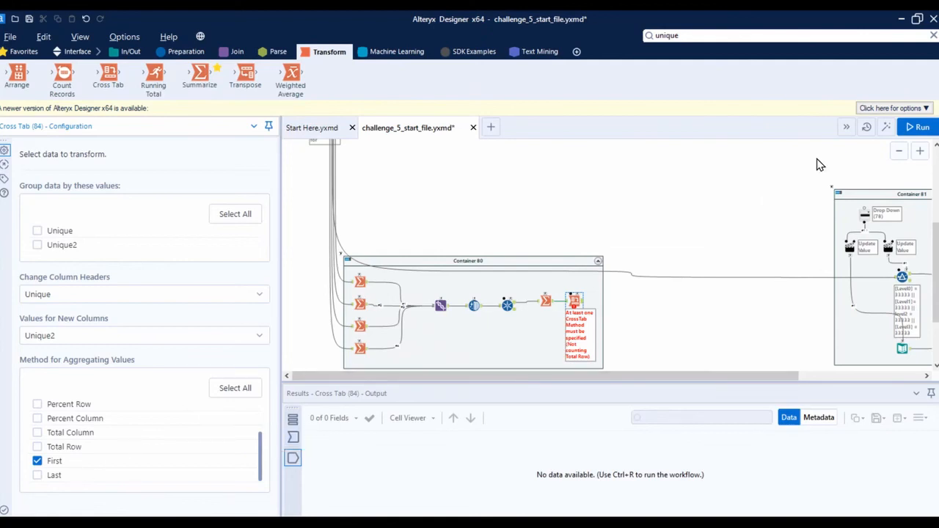
Run the workflow and compare the Cross Tab's input data with its output
{"action": "left_click", "coordinate": [917, 127]}
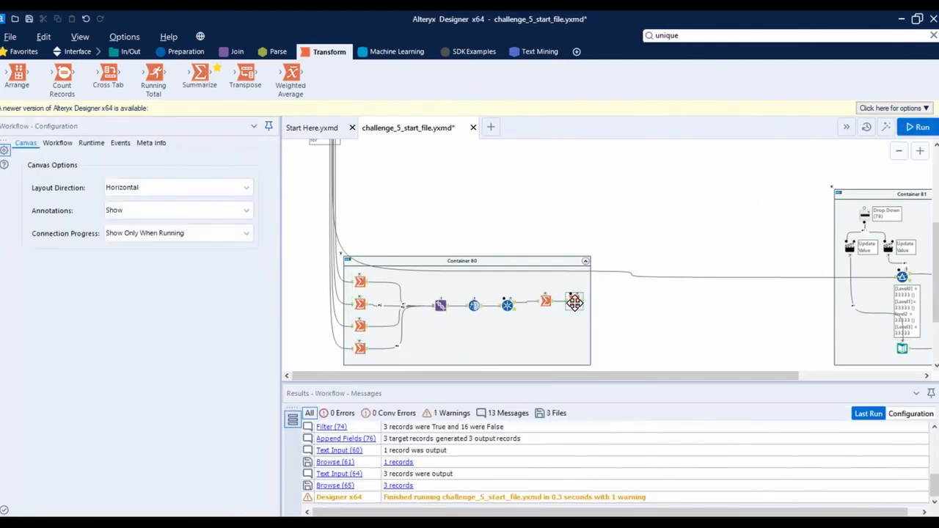
{"action": "left_click", "coordinate": [574, 301]}
{"action": "left_click", "coordinate": [294, 458]}
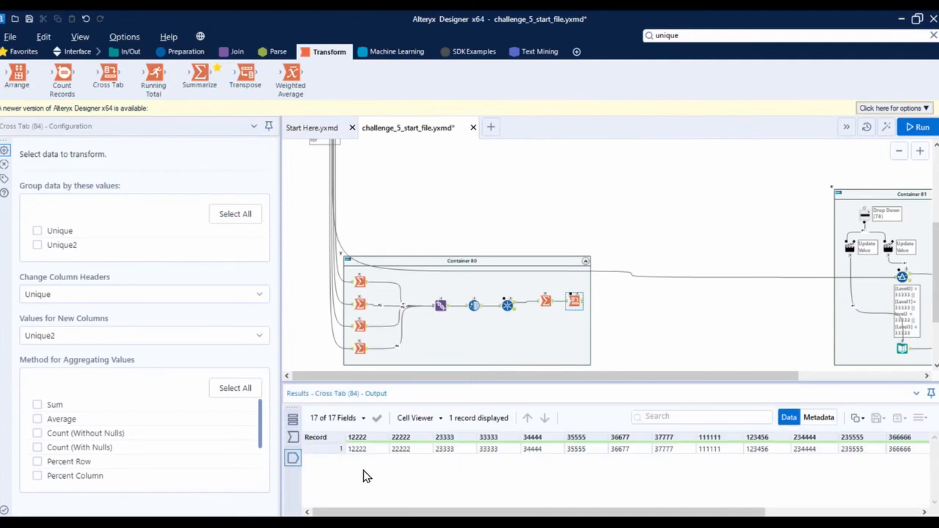
{"action": "left_click", "coordinate": [293, 438]}
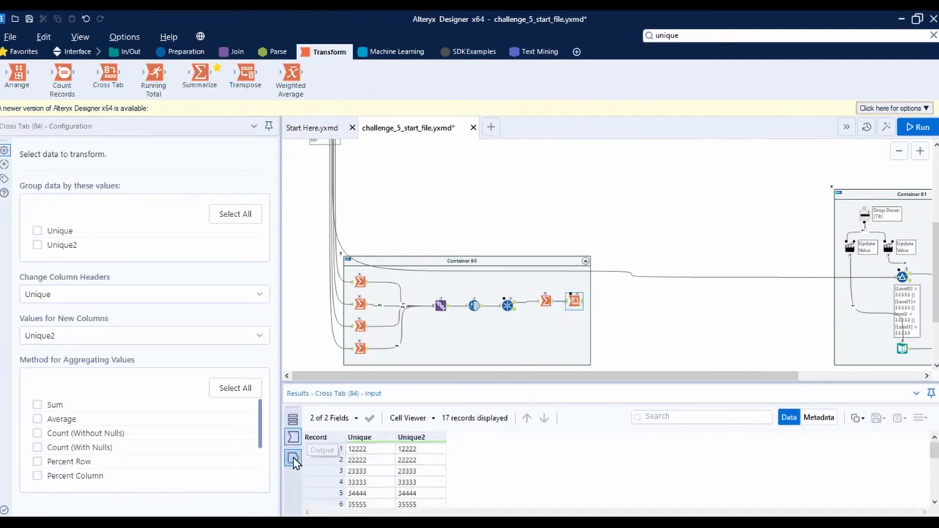
{"action": "left_click", "coordinate": [294, 459]}
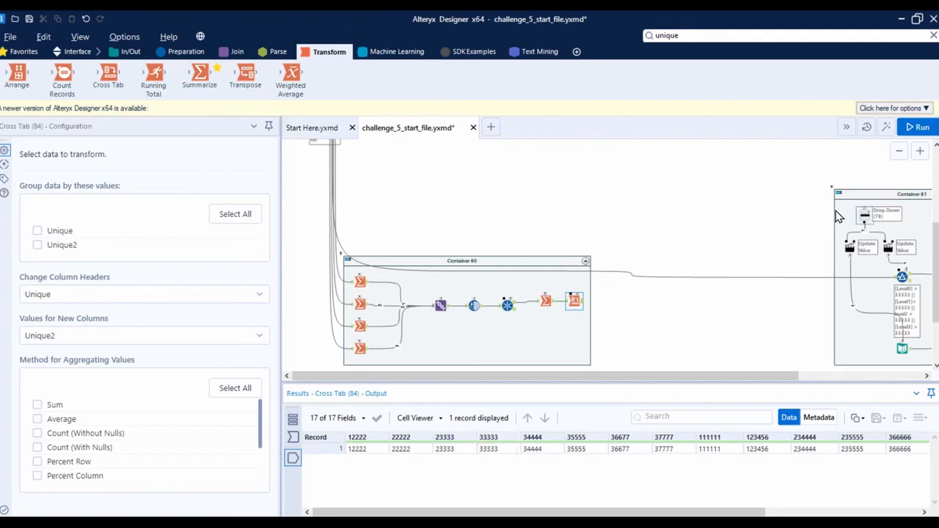
Connect the Cross Tab output to the Drop Down so its choices come from the connected tool's fields
{"action": "left_click", "coordinate": [546, 301]}
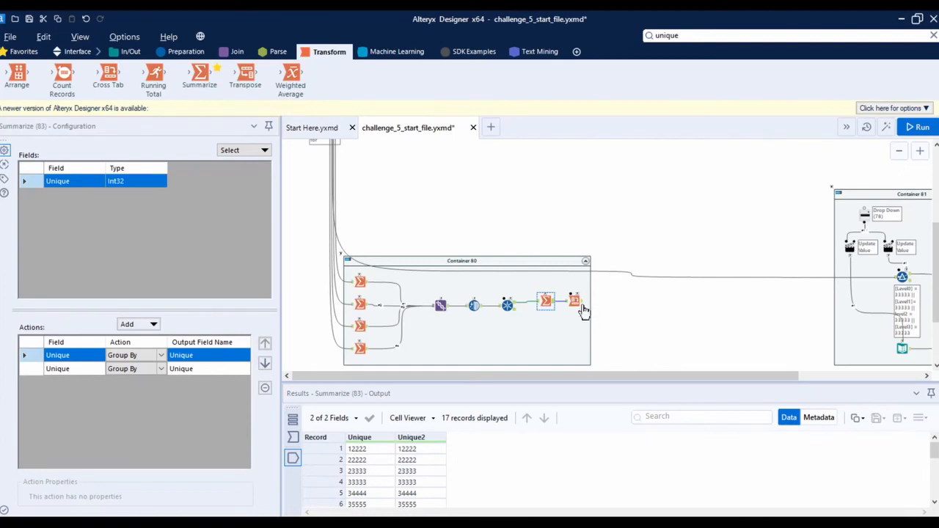
{"action": "left_click", "coordinate": [581, 307]}
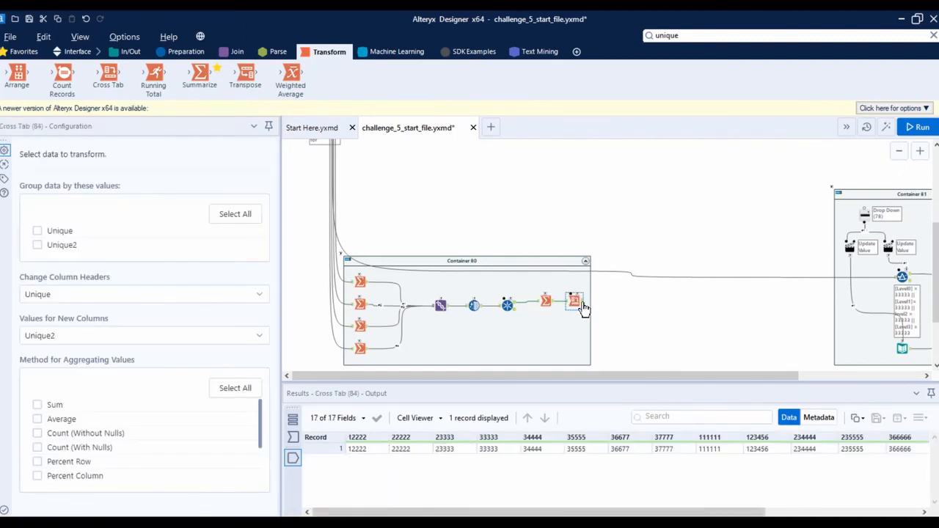
{"action": "left_click_drag", "start_coordinate": [582, 307], "coordinate": [863, 213]}
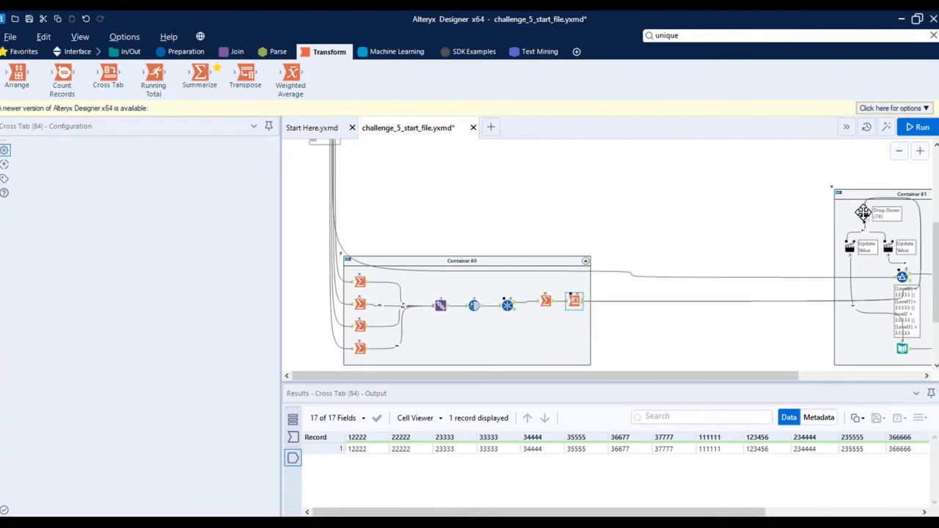
{"action": "left_click", "coordinate": [863, 212]}
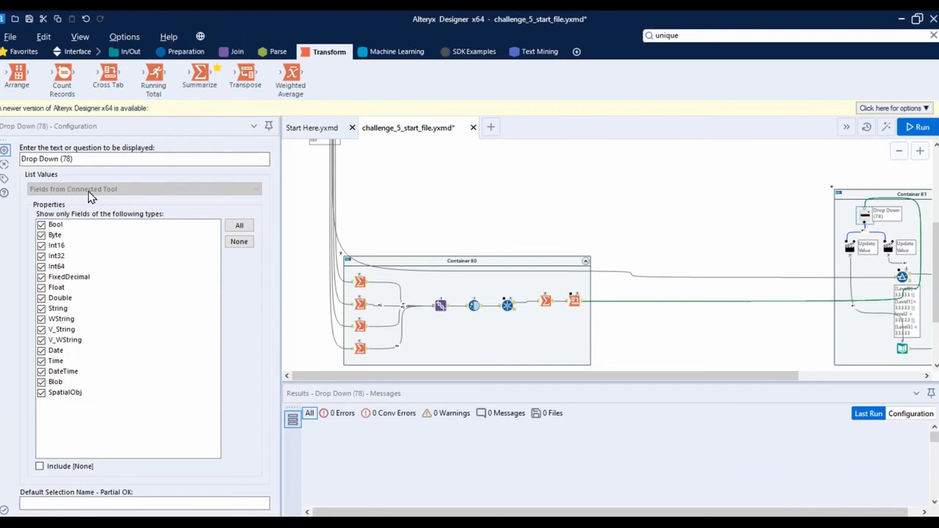
Preview the workflow as an analytic app, check the Drop Down's list of position numbers, and close the preview
{"action": "left_click", "coordinate": [760, 224]}
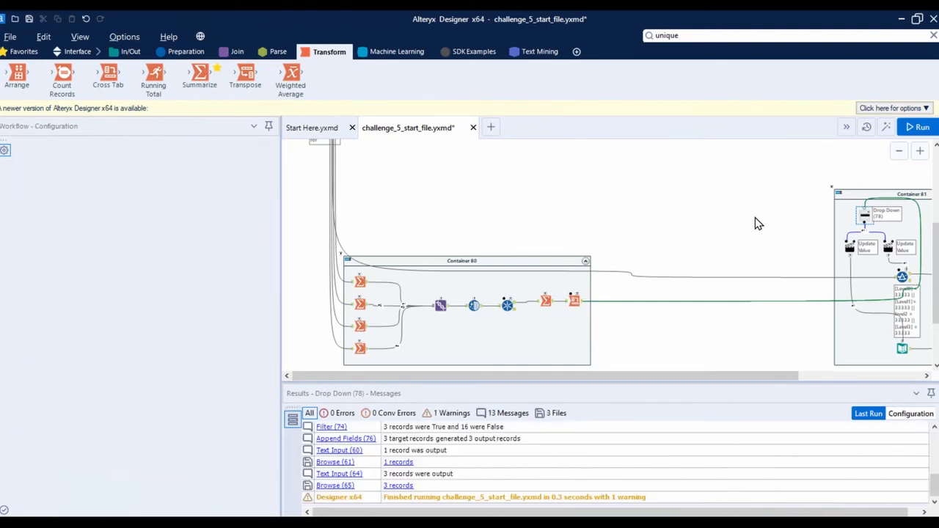
{"action": "left_click", "coordinate": [885, 127]}
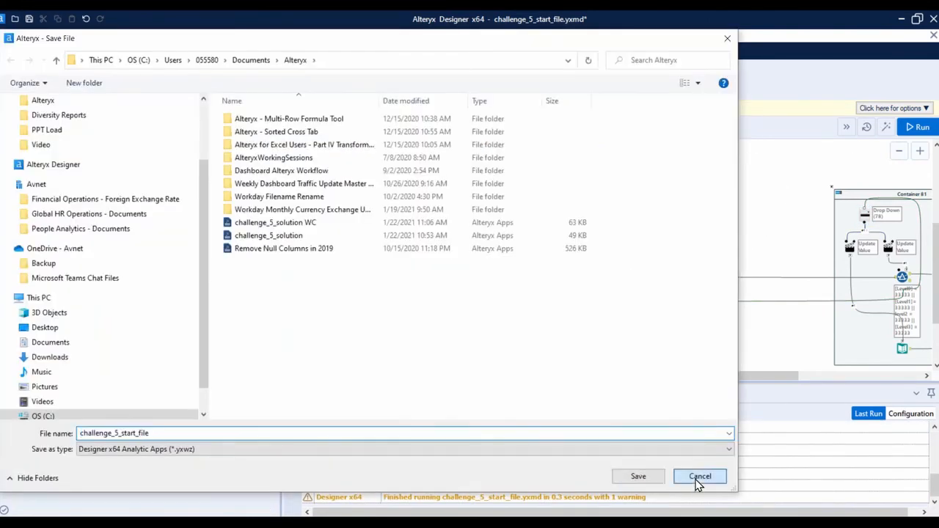
{"action": "left_click", "coordinate": [698, 479]}
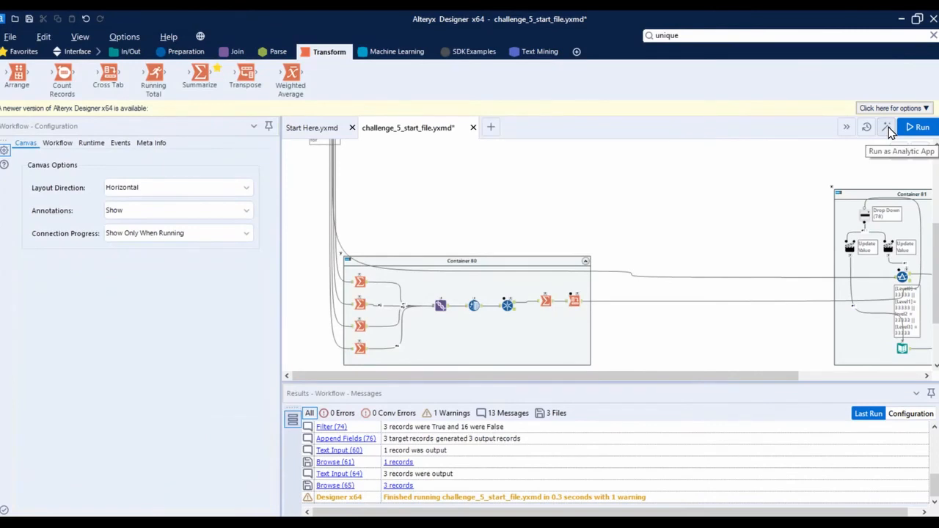
{"action": "left_click", "coordinate": [888, 127]}
{"action": "left_click", "coordinate": [524, 196]}
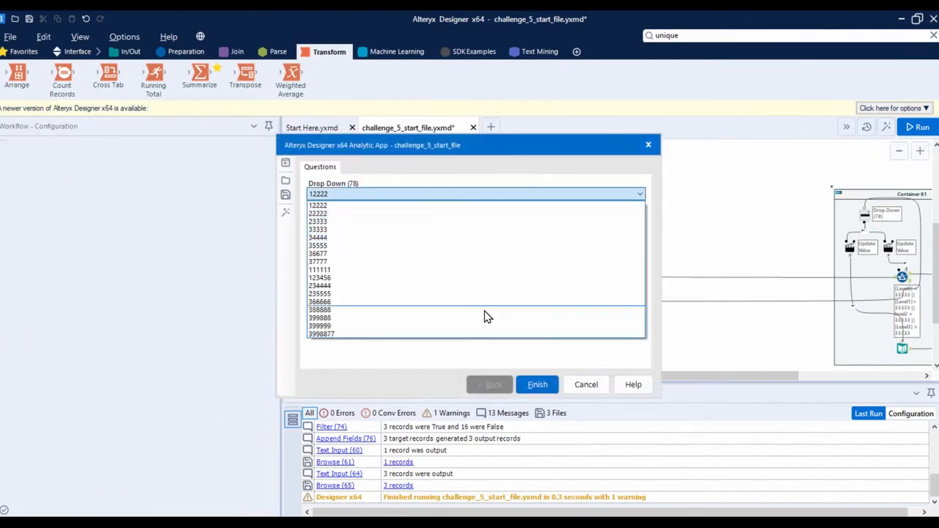
{"action": "left_click", "coordinate": [600, 377]}
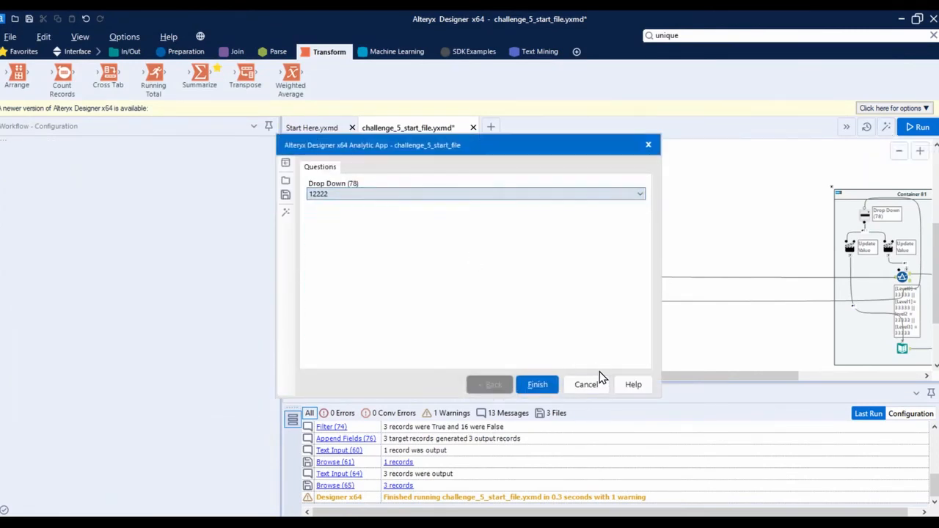
{"action": "left_click", "coordinate": [600, 379]}
Add an Output Data tool after Append Fields that writes to Sheet1 of the Excel file Result.xlsx on the Desktop
{"action": "left_click_drag", "start_coordinate": [620, 376], "coordinate": [837, 353]}
{"action": "scroll", "coordinate": [850, 299], "scroll_direction": "down", "scroll_amount": 1}
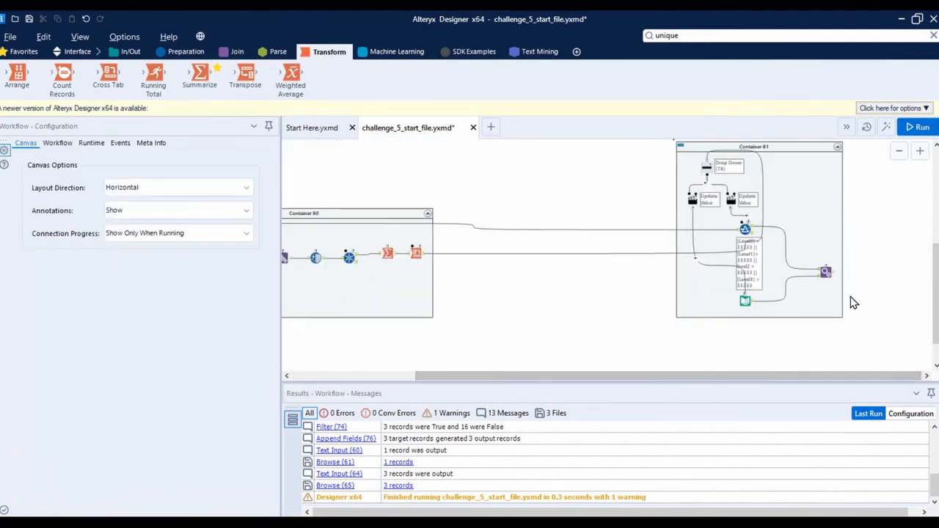
{"action": "left_click", "coordinate": [131, 51]}
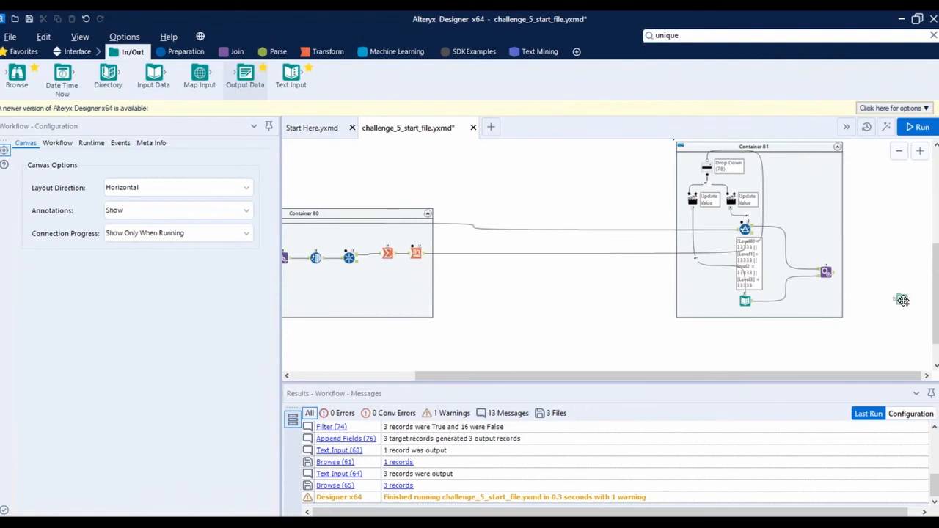
{"action": "left_click_drag", "start_coordinate": [860, 274], "coordinate": [859, 273]}
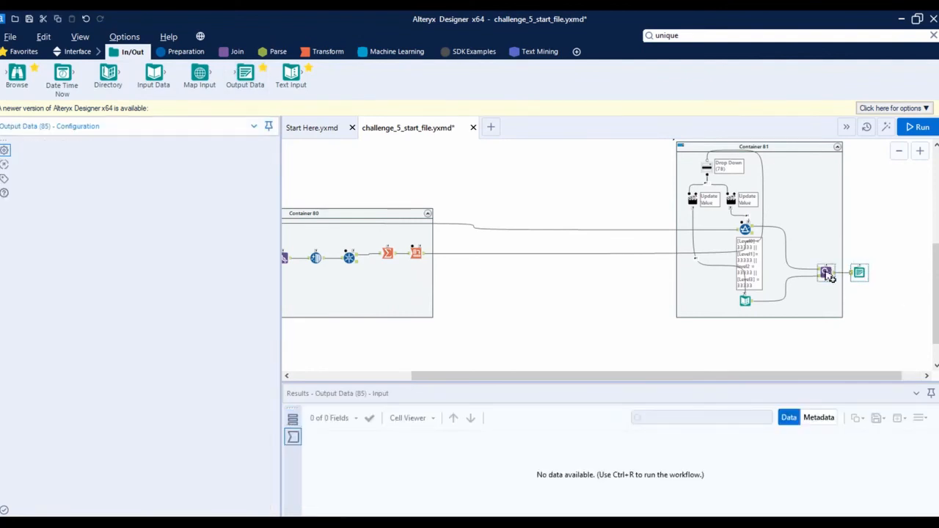
{"action": "left_click", "coordinate": [263, 160]}
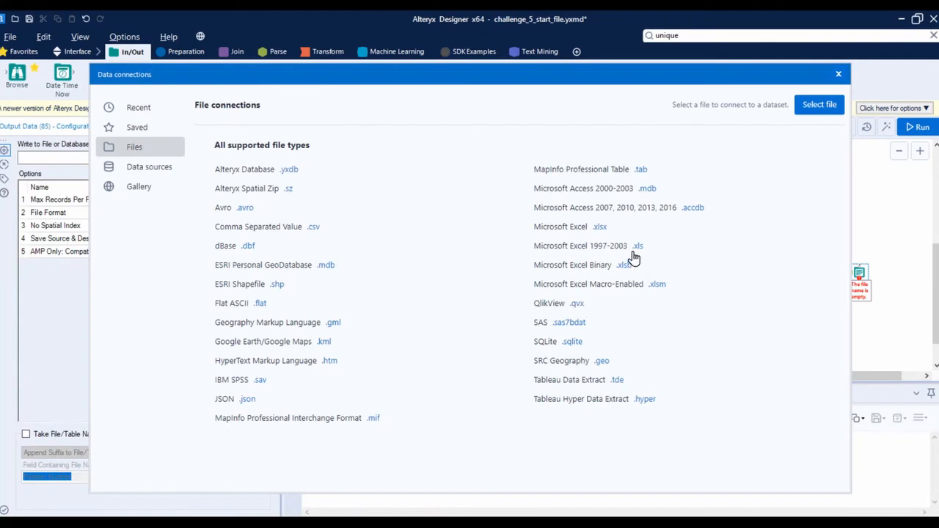
{"action": "left_click", "coordinate": [603, 231]}
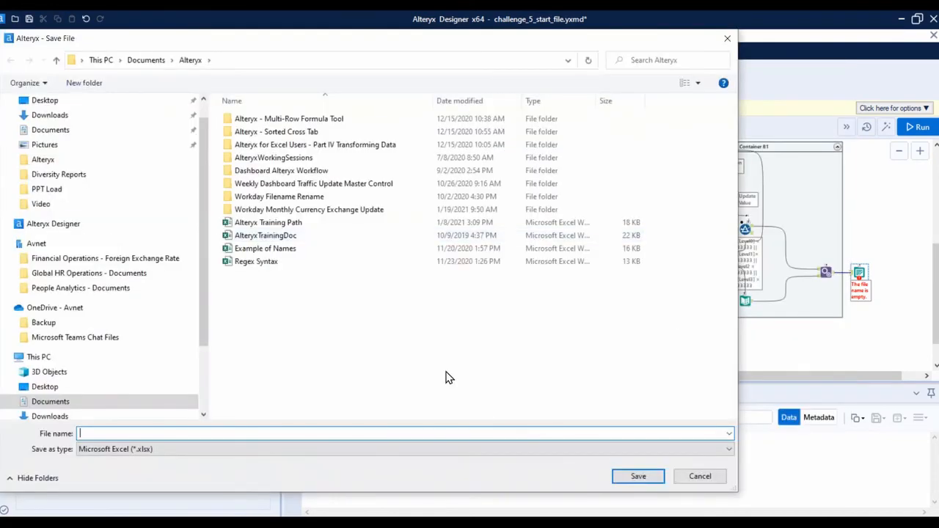
{"action": "left_click", "coordinate": [53, 103]}
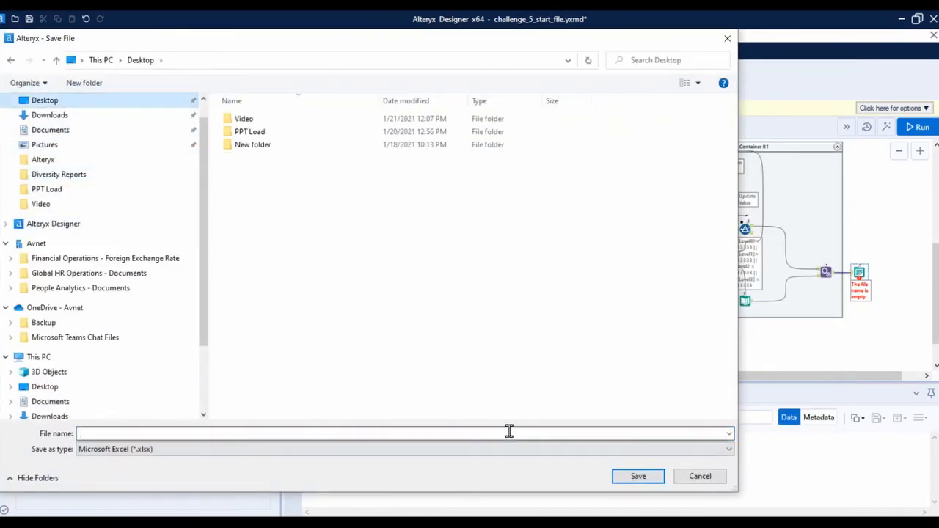
{"action": "left_click", "coordinate": [614, 478]}
{"action": "left_click", "coordinate": [609, 346]}
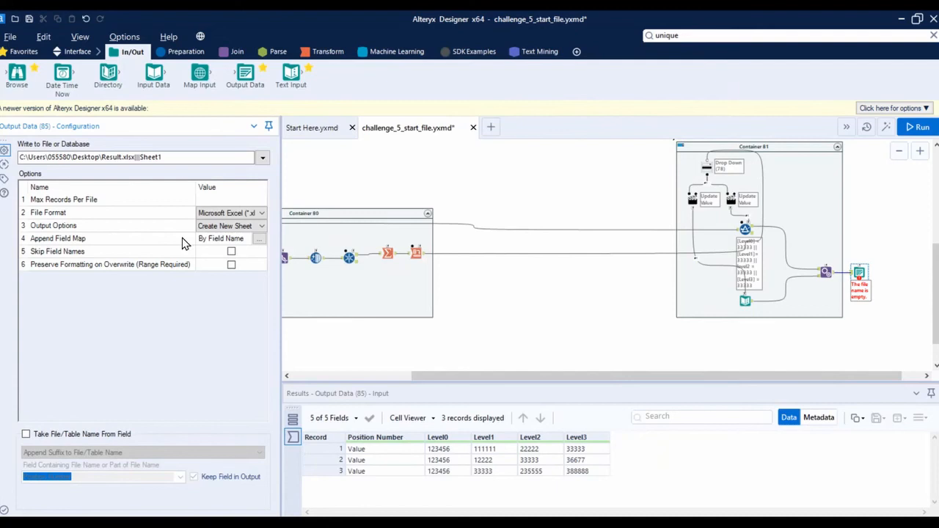
Set the Output Data's output option to Overwrite File and run the workflow
{"action": "left_click", "coordinate": [261, 226]}
{"action": "left_click", "coordinate": [253, 259]}
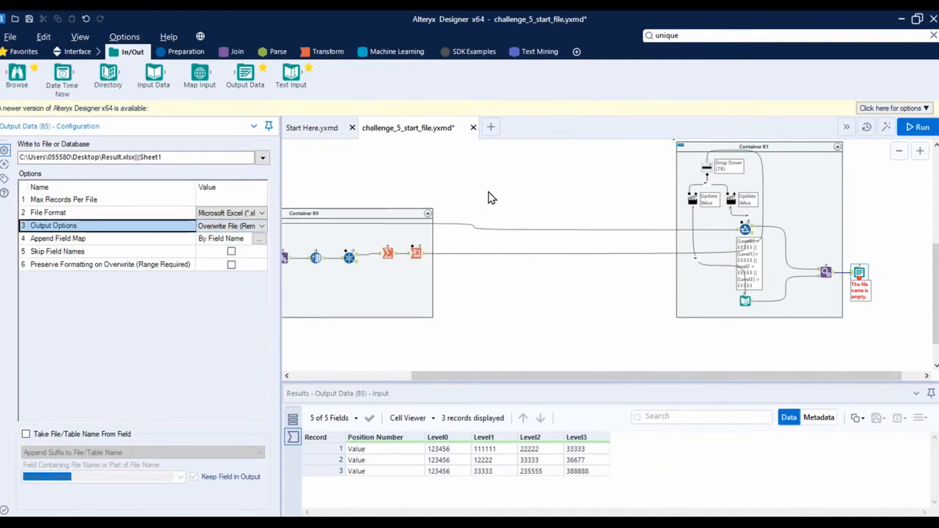
{"action": "left_click", "coordinate": [503, 191]}
{"action": "key", "text": "ctrl+r"}
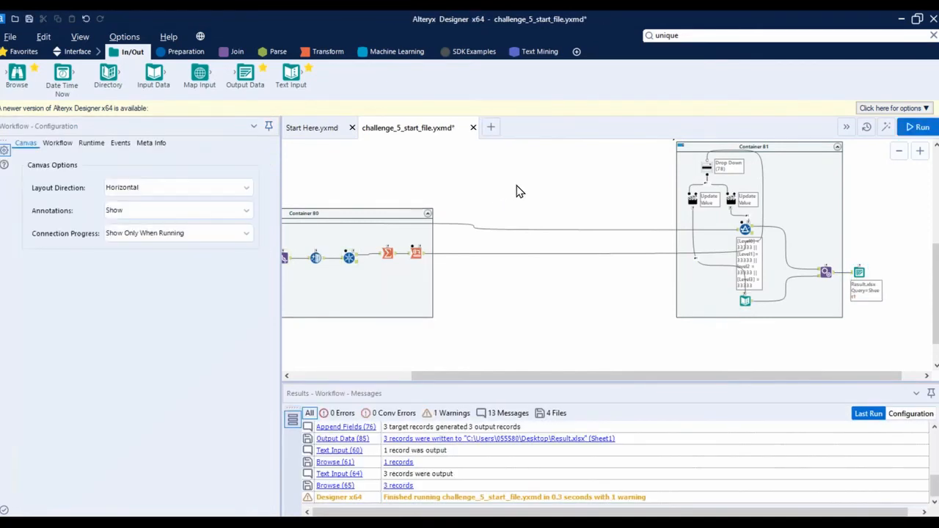
Run the workflow as an analytic app with position number 235555 chosen in the Drop Down
{"action": "left_click", "coordinate": [886, 129]}
{"action": "left_click", "coordinate": [435, 195]}
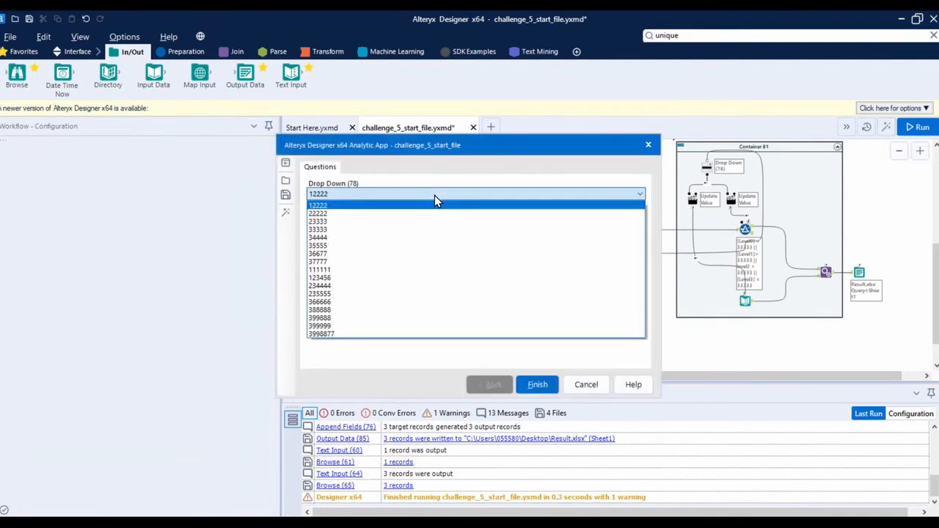
{"action": "left_click", "coordinate": [402, 295]}
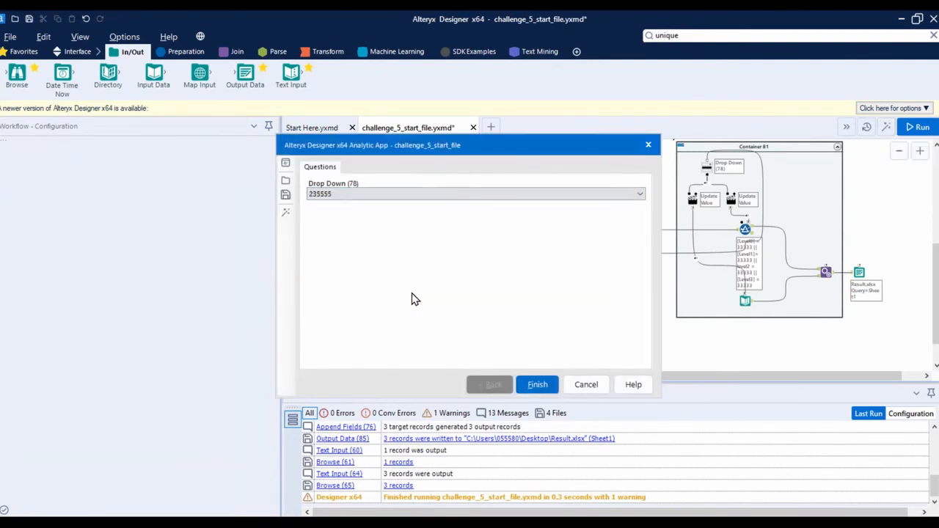
{"action": "left_click", "coordinate": [538, 385]}
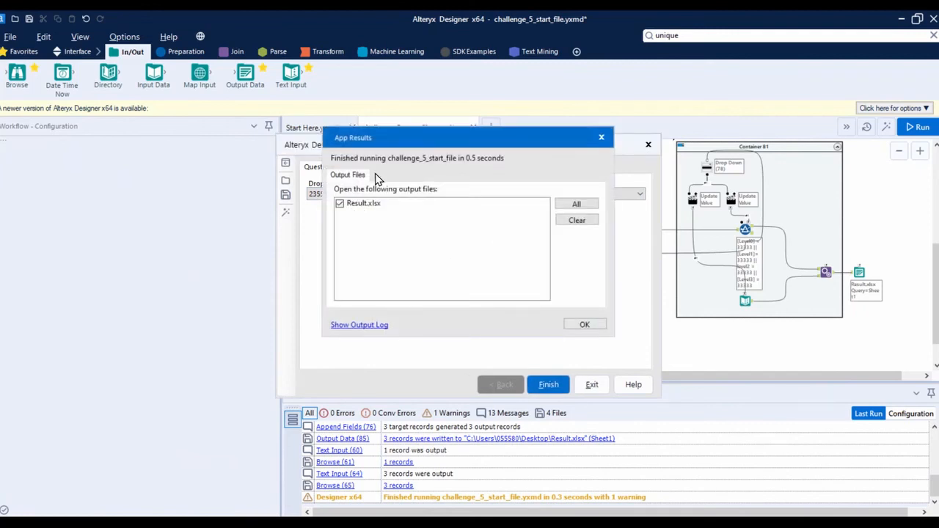
Open the app's output file Result.xlsx in Excel and examine the position number and level columns on Sheet1
{"action": "left_click", "coordinate": [585, 324]}
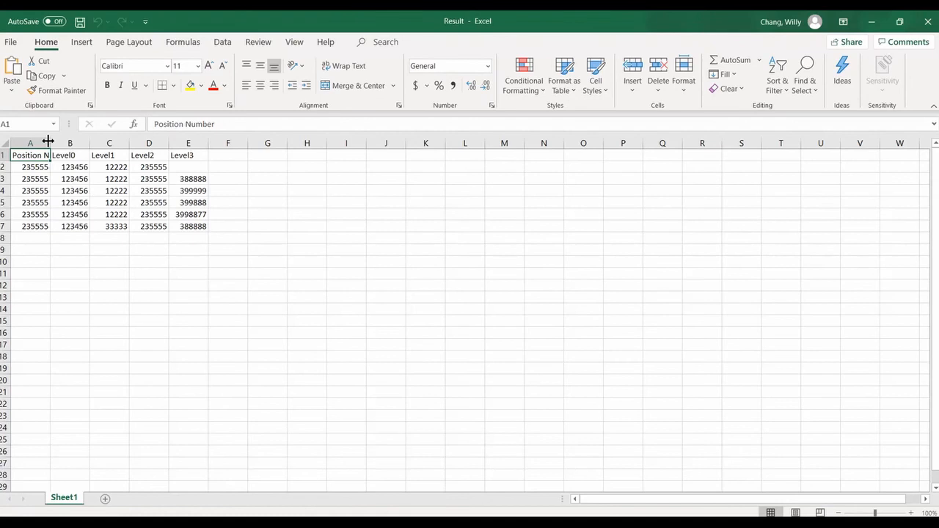
{"action": "double_click", "coordinate": [48, 143]}
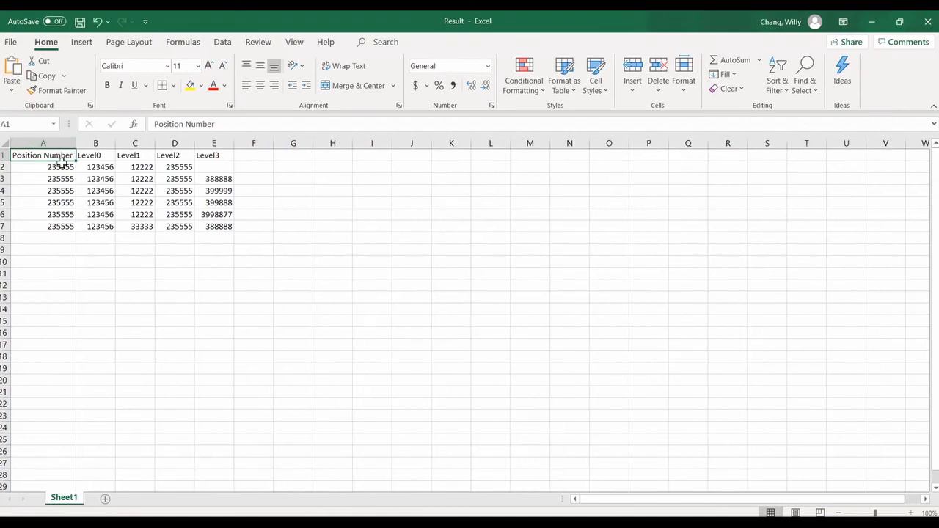
{"action": "left_click", "coordinate": [121, 188]}
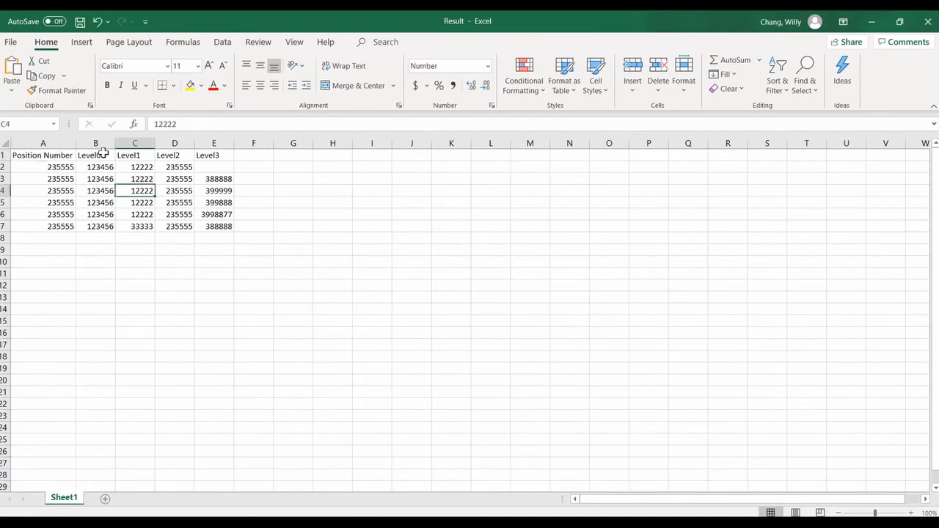